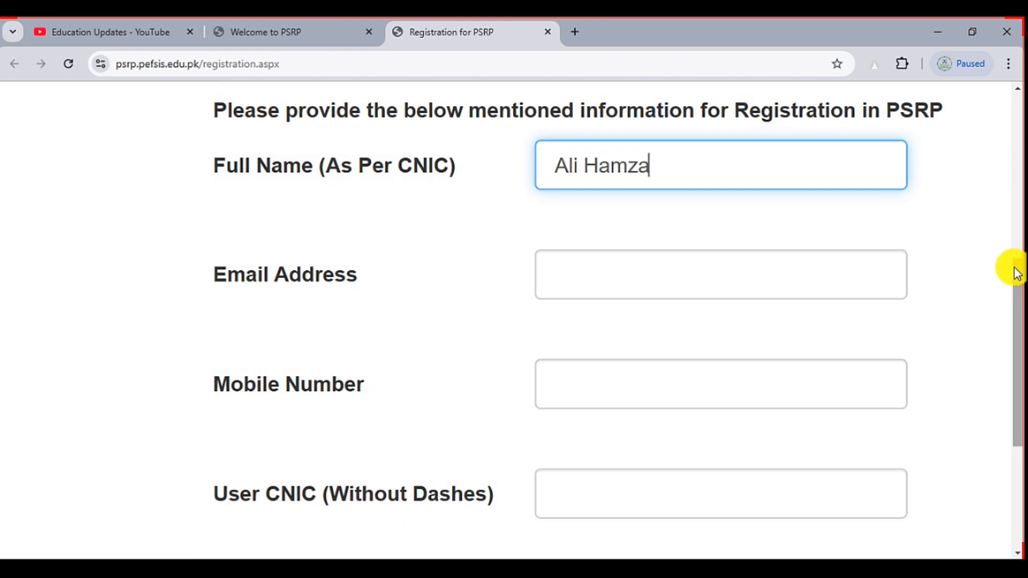
Step: Scroll to the bottom of the registration form, enter the displayed security code, and submit it
drag(1010, 268, 1011, 280)
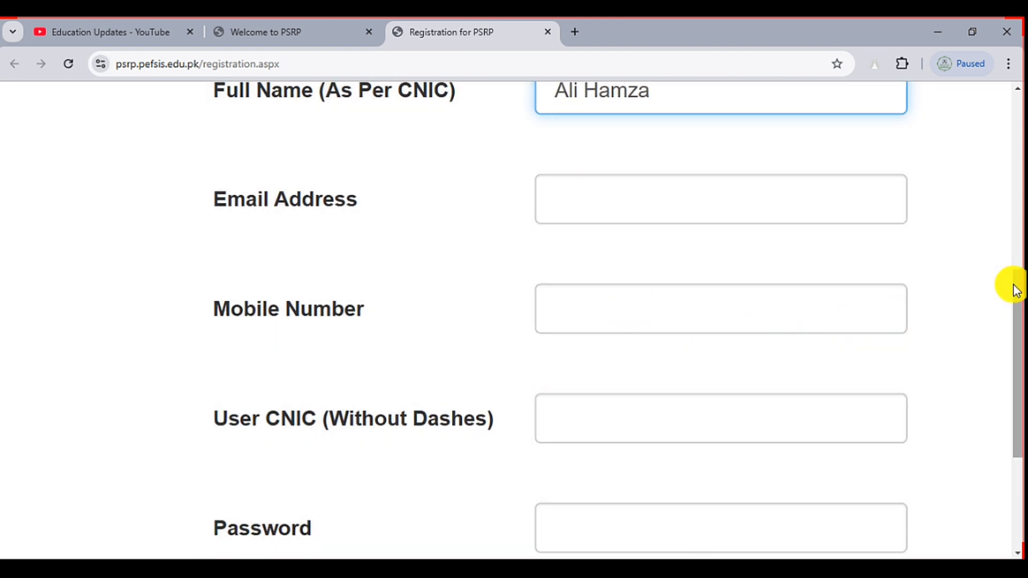
drag(1014, 287, 1020, 312)
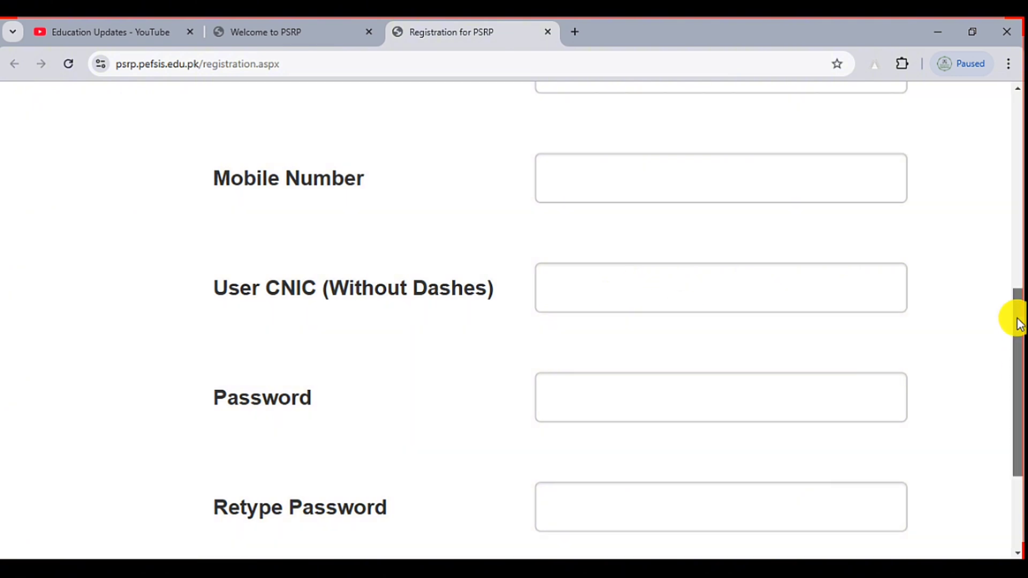
drag(1017, 317, 1017, 367)
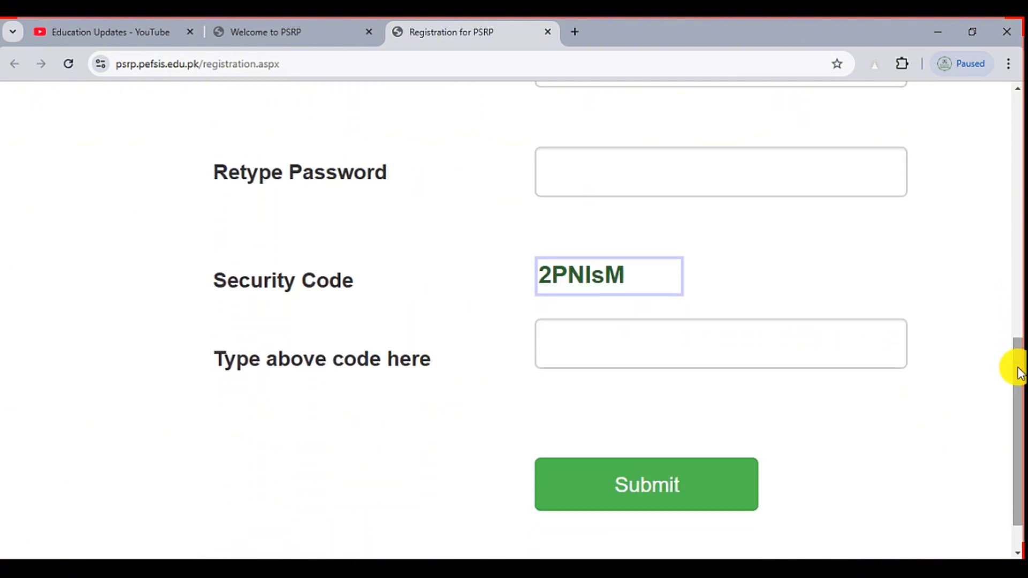
click(693, 346)
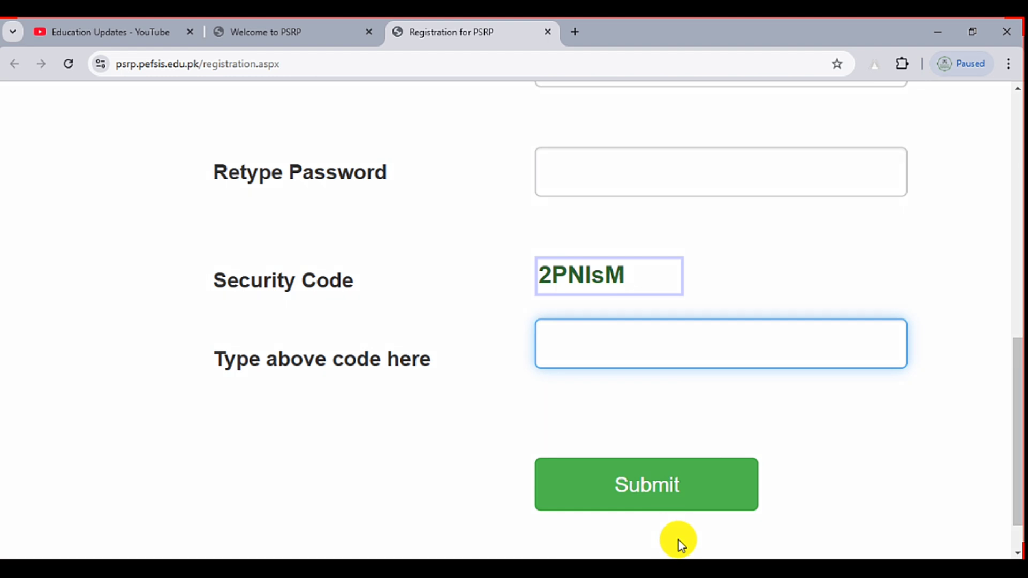
click(679, 541)
drag(517, 250, 726, 300)
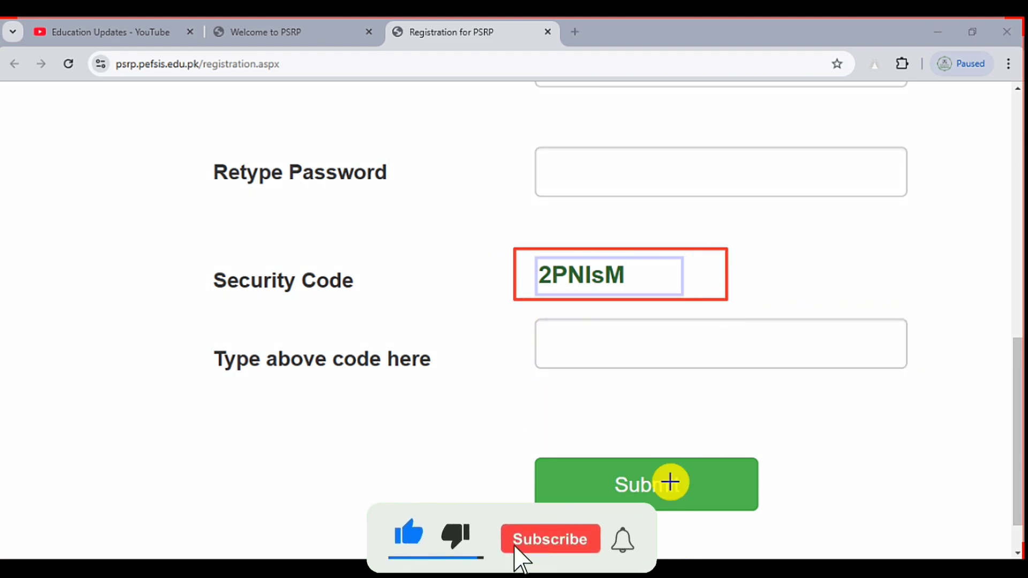
click(683, 543)
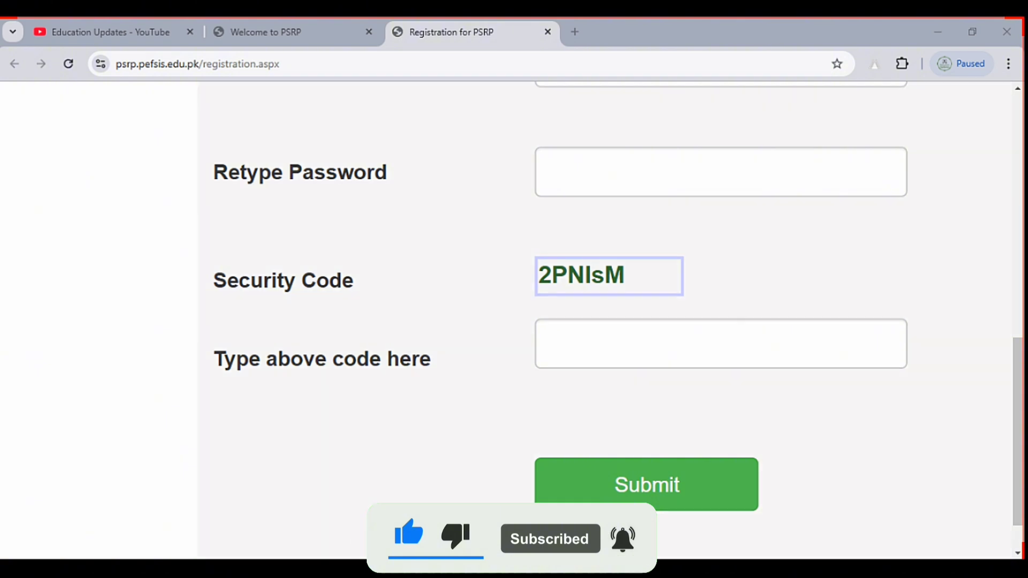
click(569, 341)
text(2)
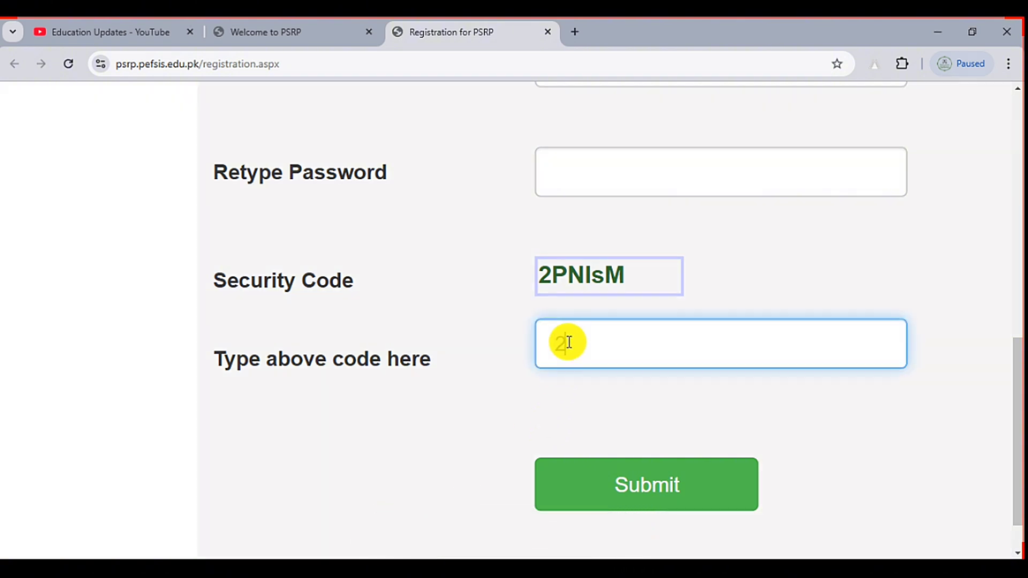
text(PNIsM)
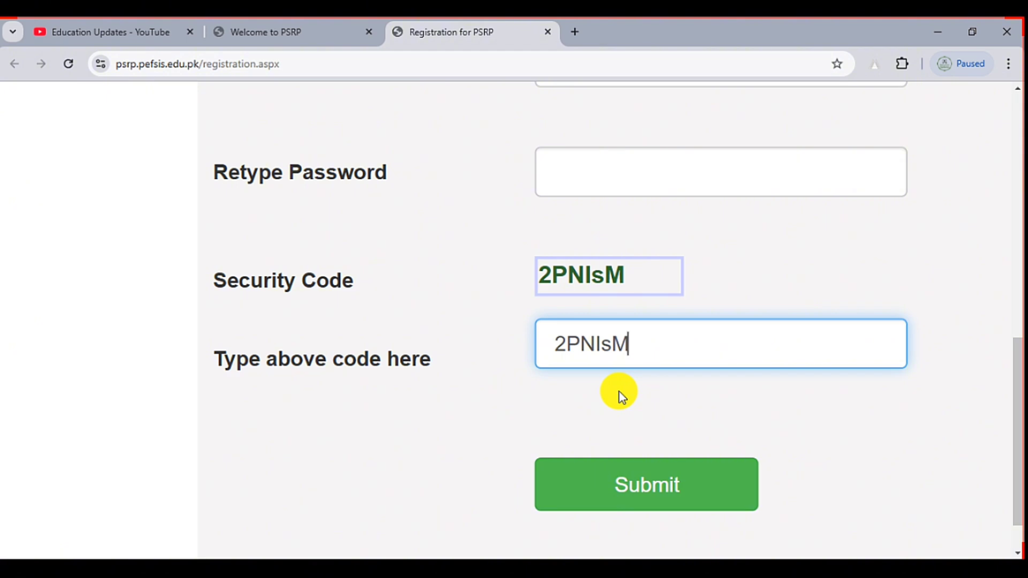
click(601, 477)
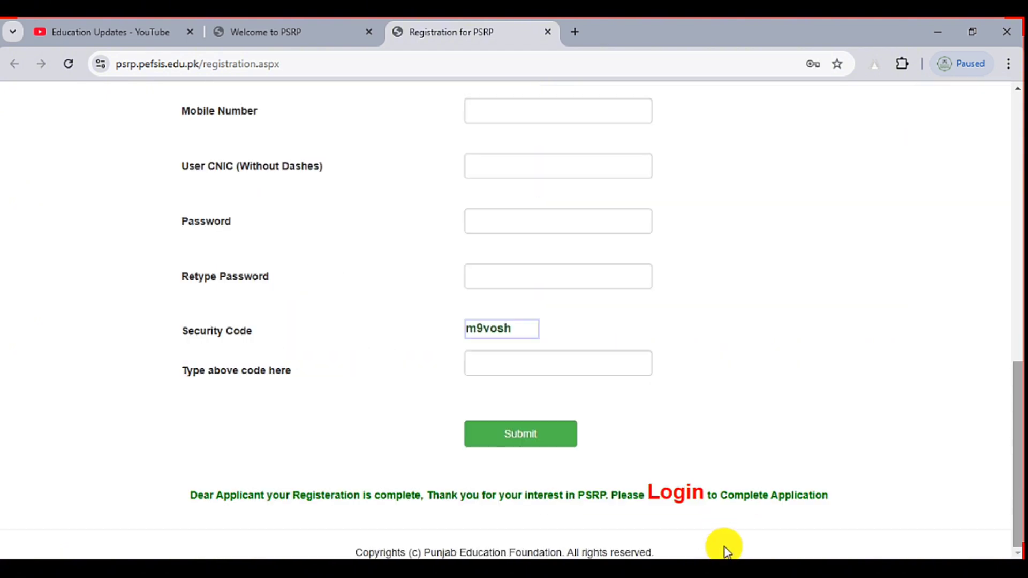
Step: Follow the red Login link in the confirmation message and sign in with CNIC and password
scroll(722, 512, up, 5)
scroll(721, 512, down, 3)
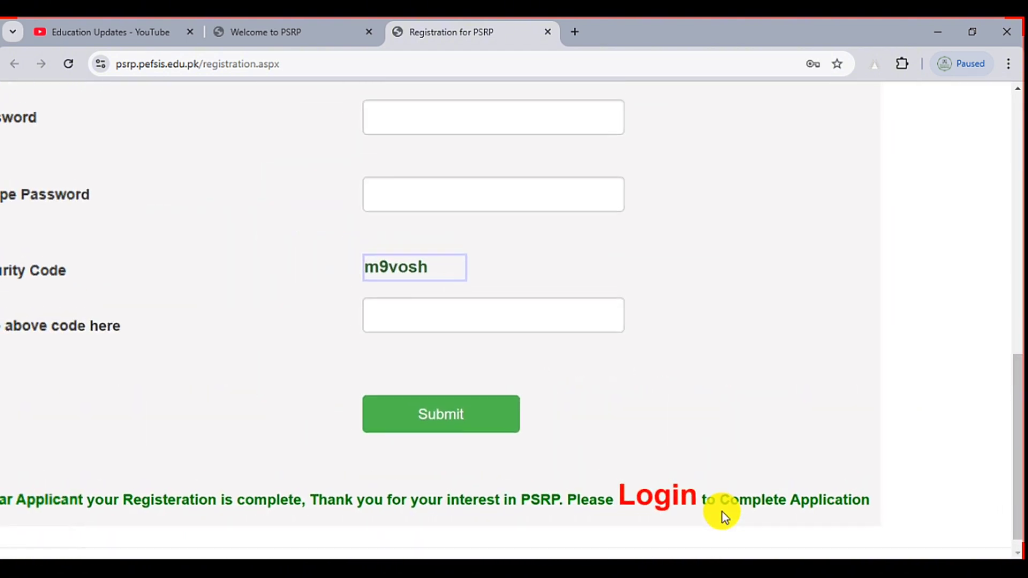
scroll(722, 512, down, 3)
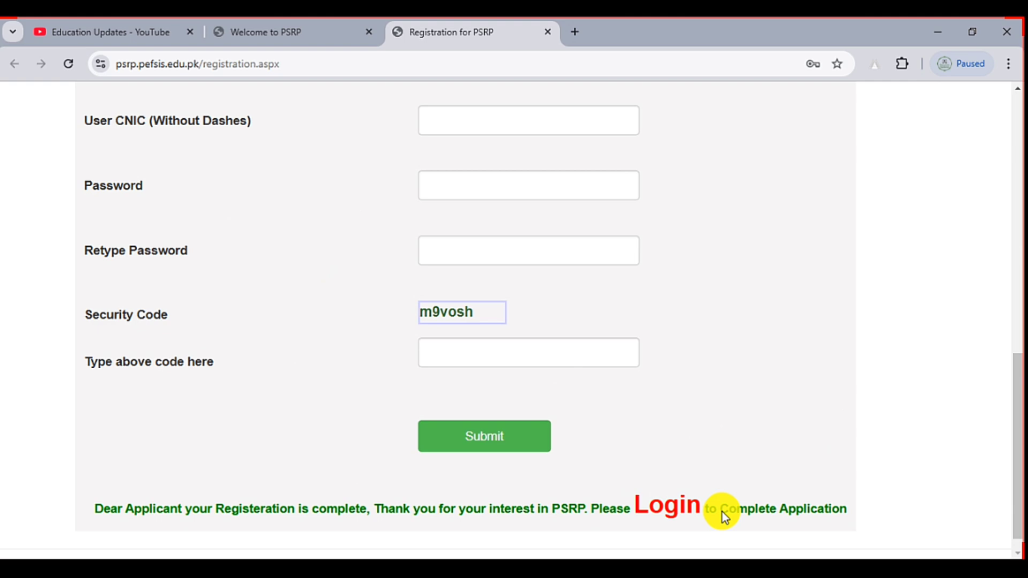
scroll(721, 512, up, 3)
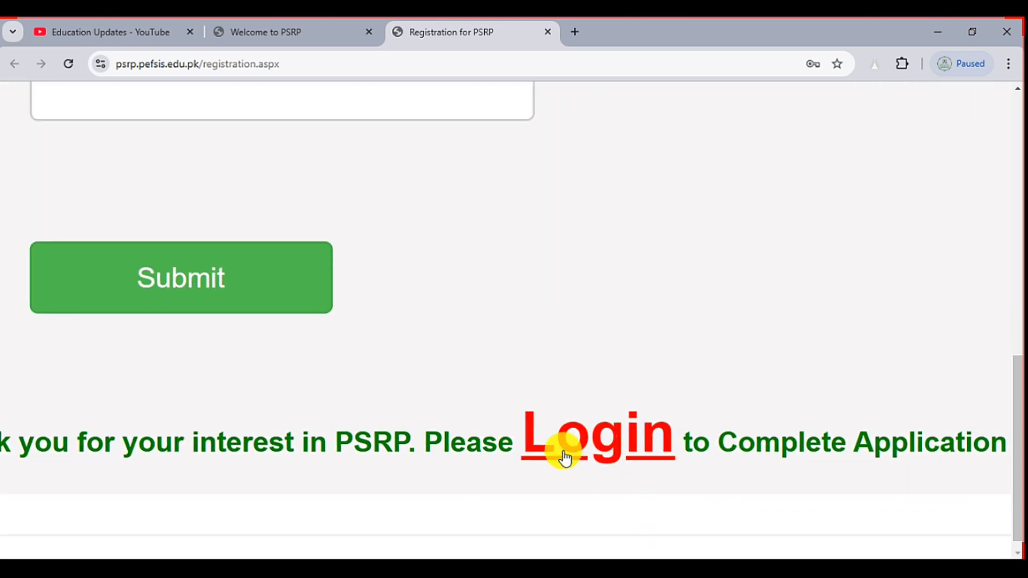
click(593, 447)
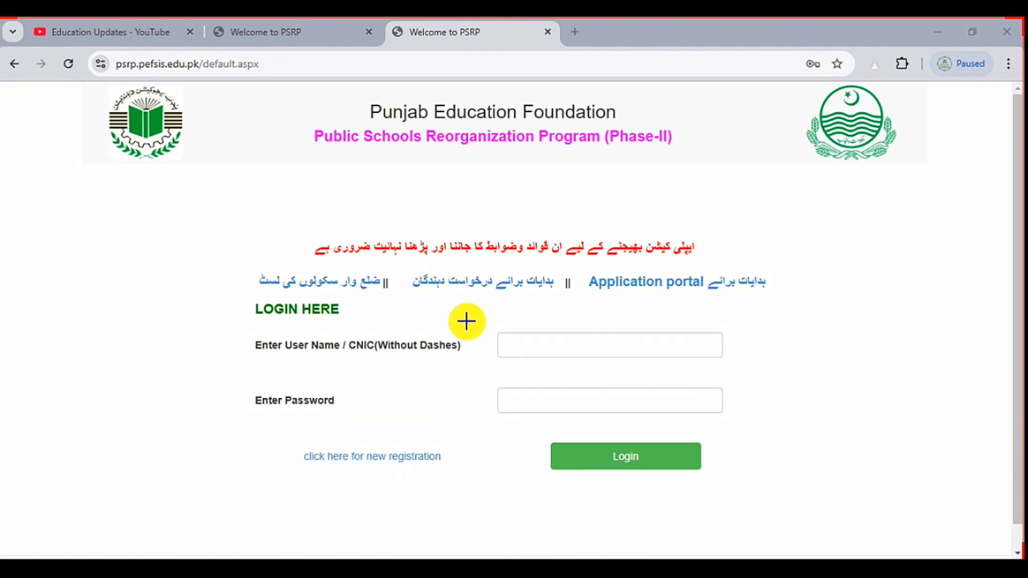
mouse_move(466, 321)
mouse_down()
mouse_move(621, 363)
mouse_move(764, 365)
mouse_up()
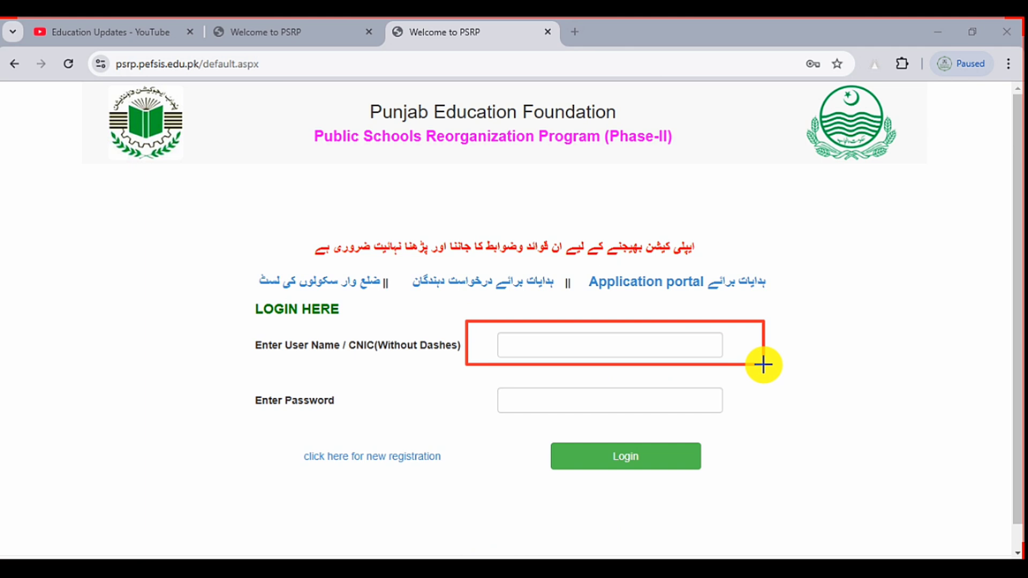
mouse_move(469, 370)
mouse_down()
mouse_move(521, 404)
mouse_move(773, 418)
mouse_up()
drag(503, 436, 699, 468)
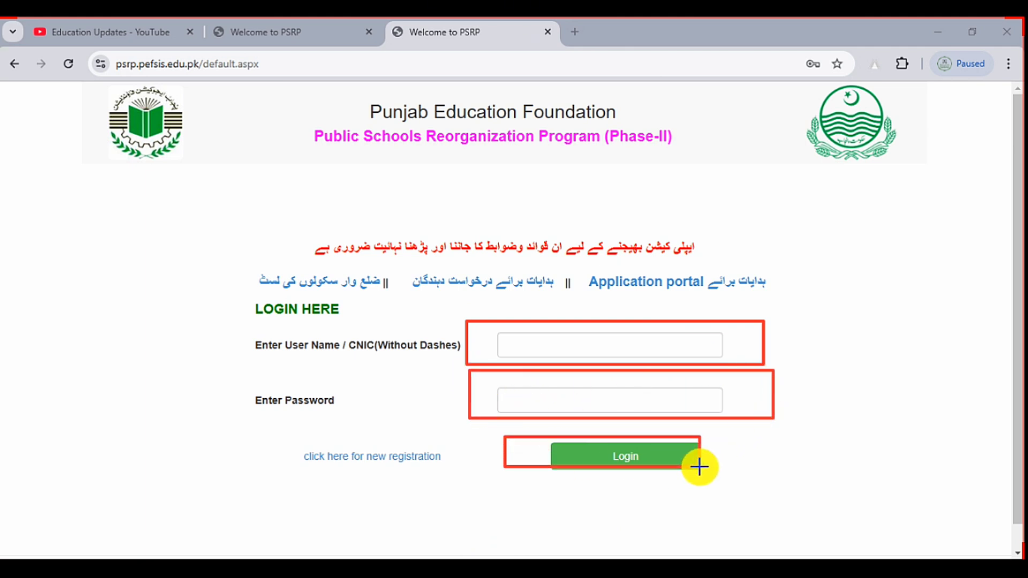
key(Escape)
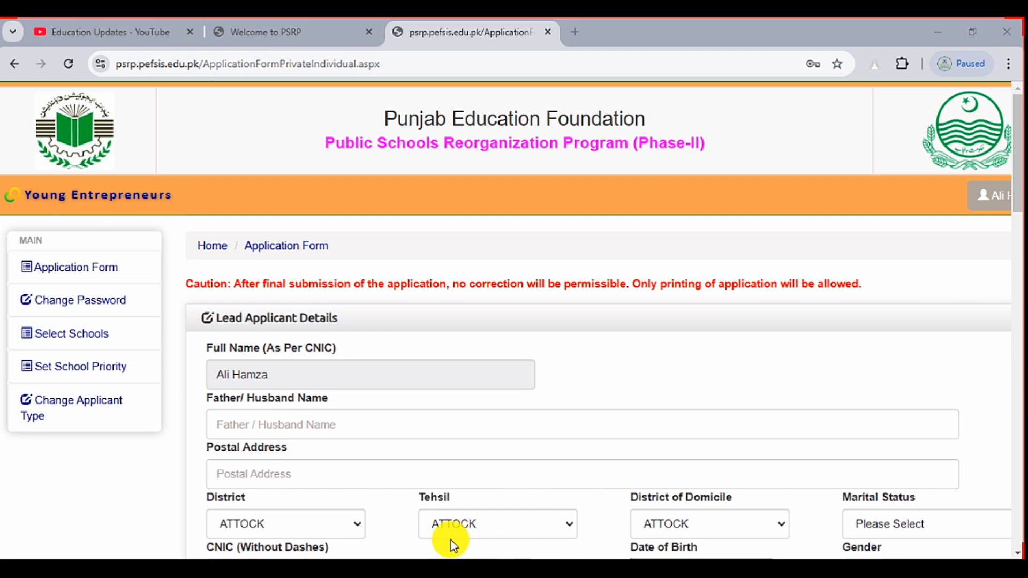
mouse_move(2, 224)
mouse_down()
mouse_move(154, 351)
mouse_move(165, 443)
mouse_up()
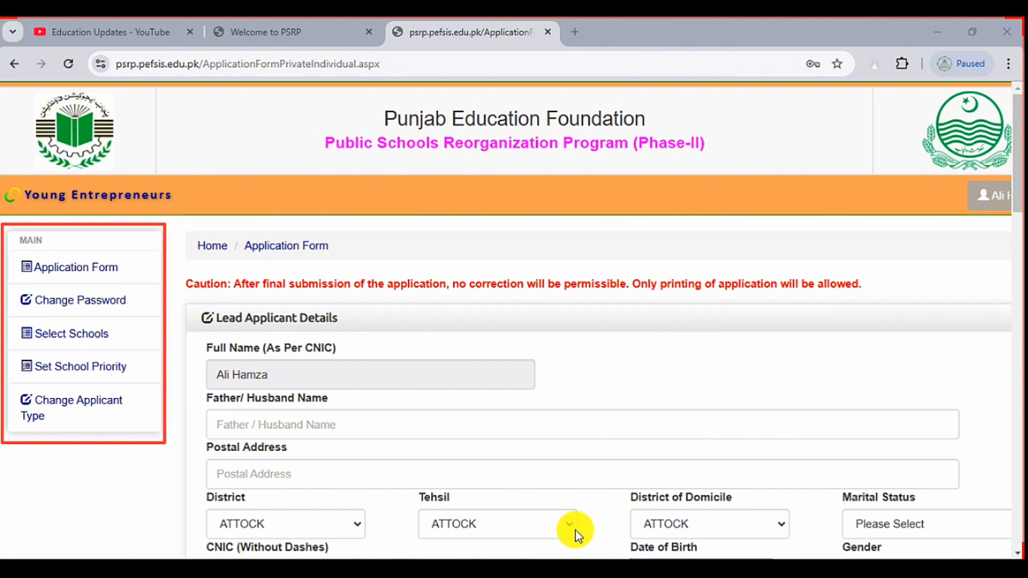
click(677, 541)
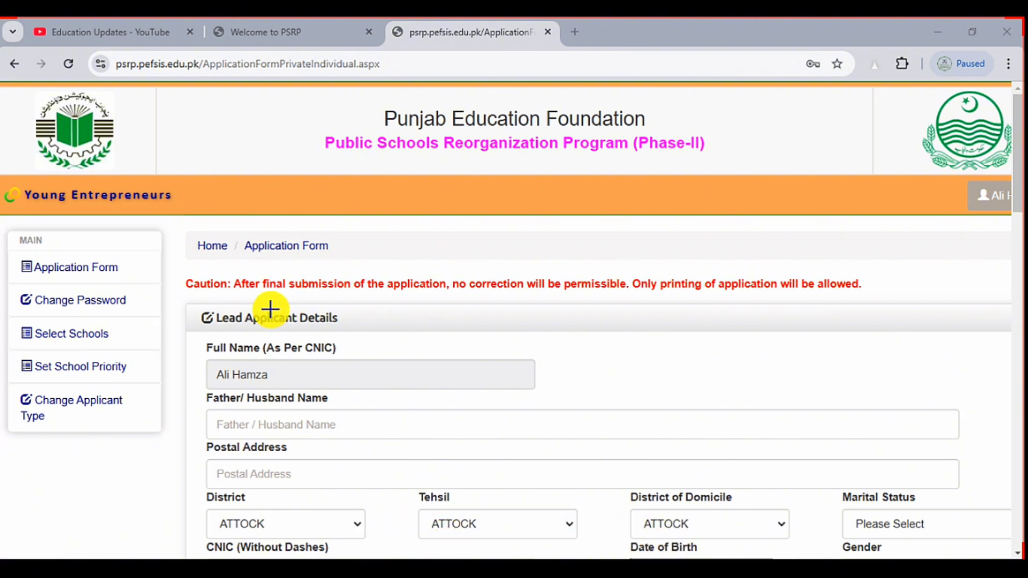
drag(172, 295, 402, 330)
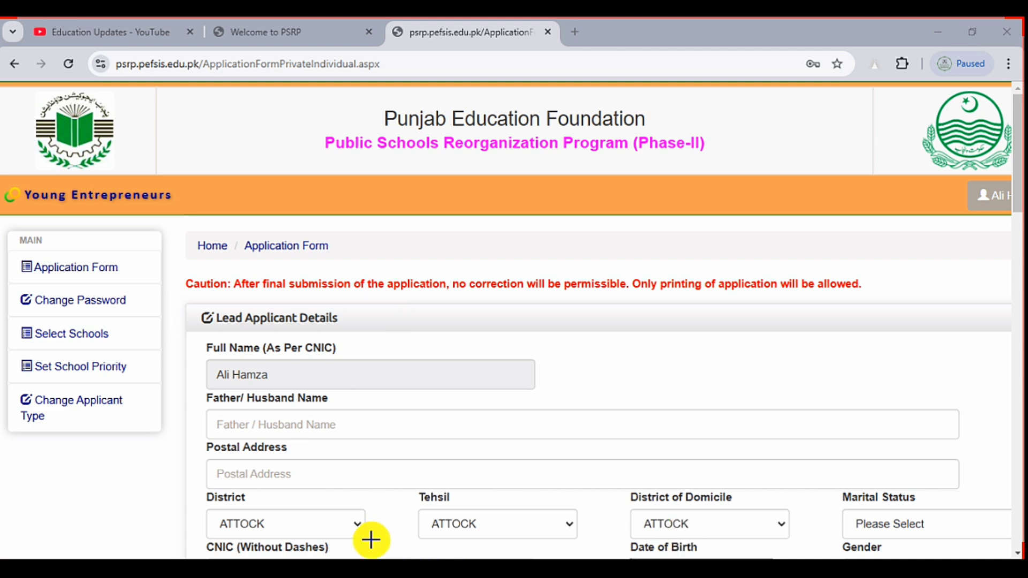
scroll(718, 546, down, 3)
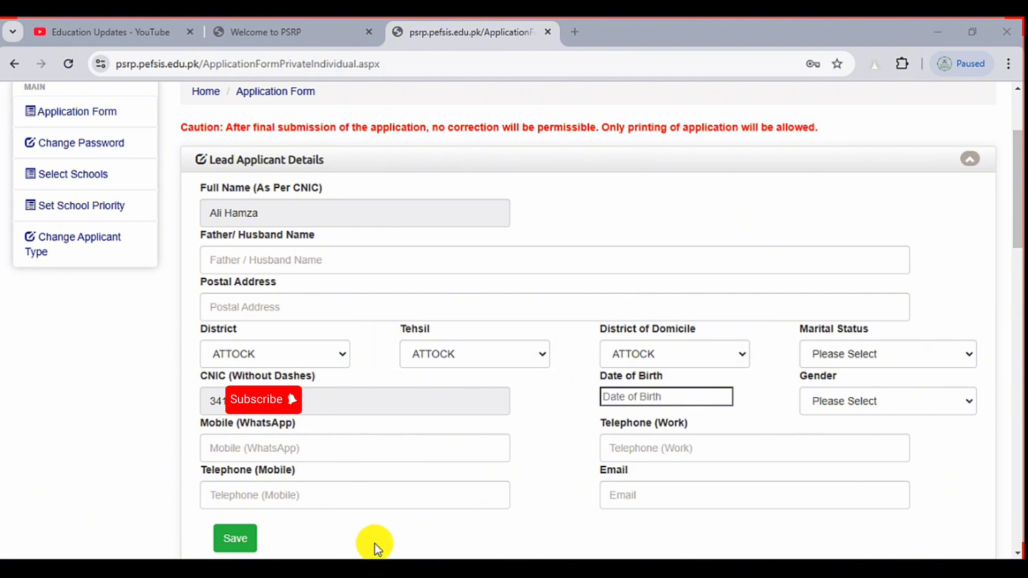
Step: Set the lead applicant's district to MULTAN and tehsil to MULTAN CITY
click(313, 353)
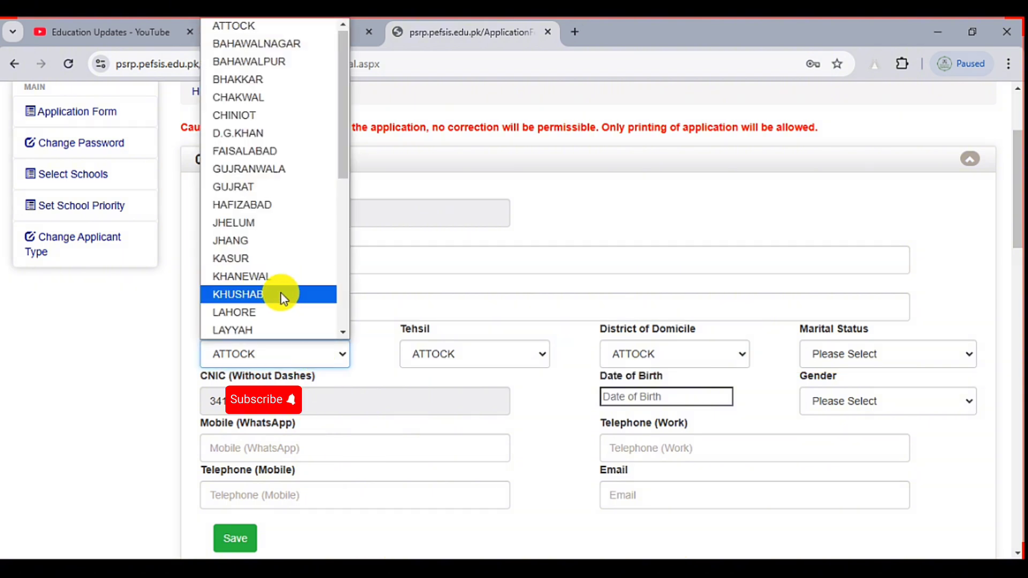
key(m)
key(Down)
key(Down)
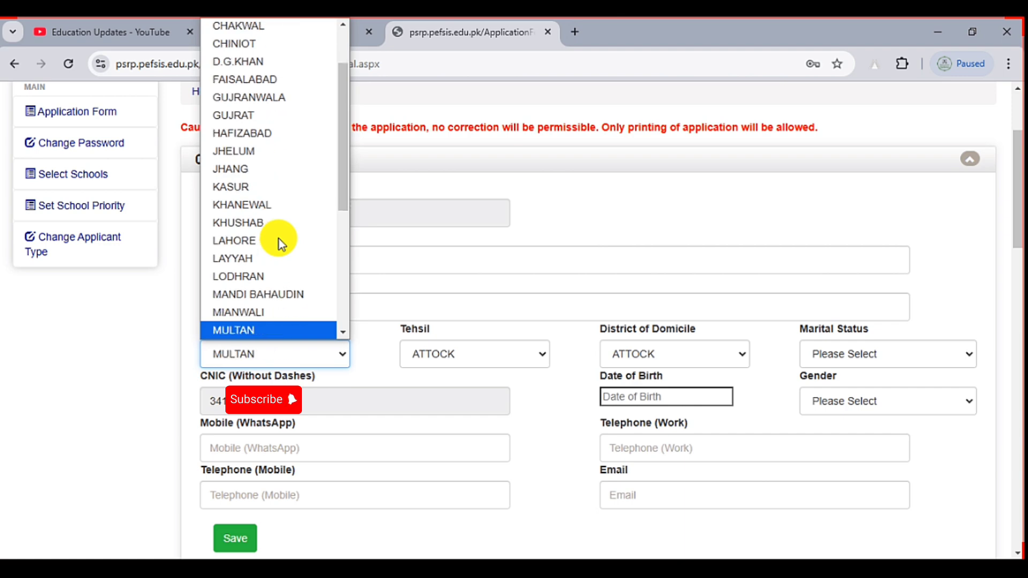
key(Down)
key(Up)
key(Return)
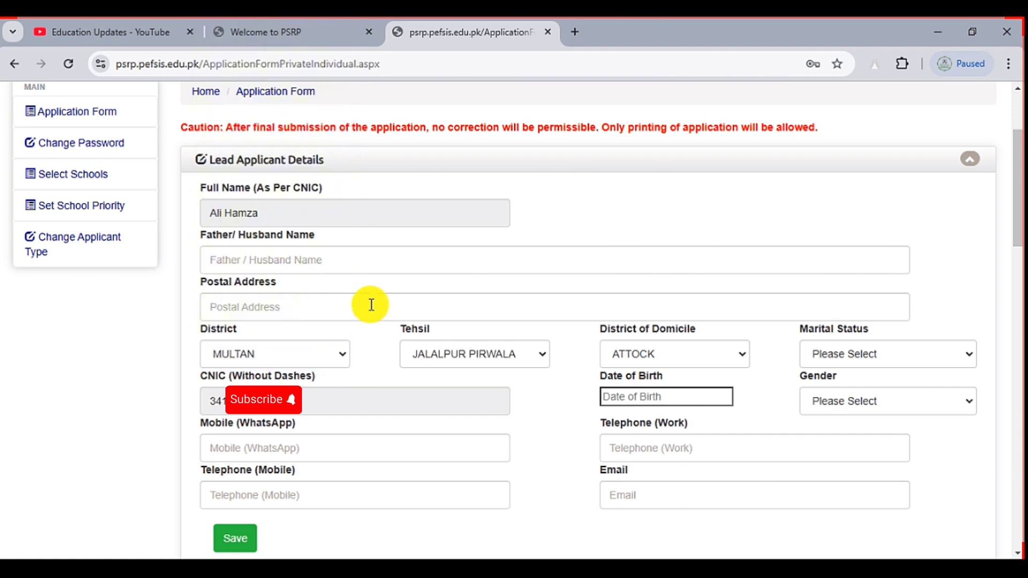
click(455, 354)
click(462, 396)
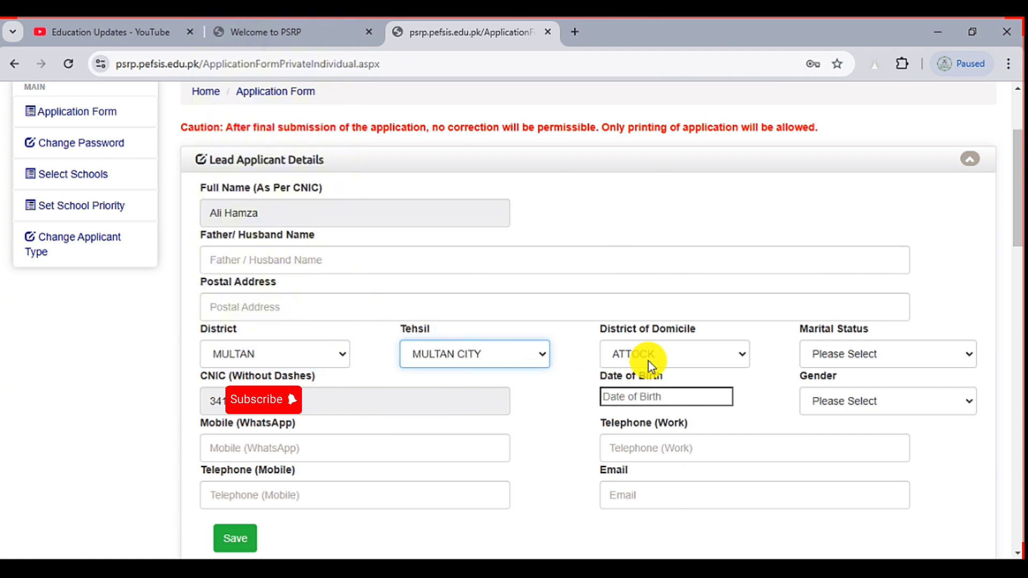
Step: Set the district of domicile to MULTAN and marital status to Single
click(652, 352)
key(m)
key(u)
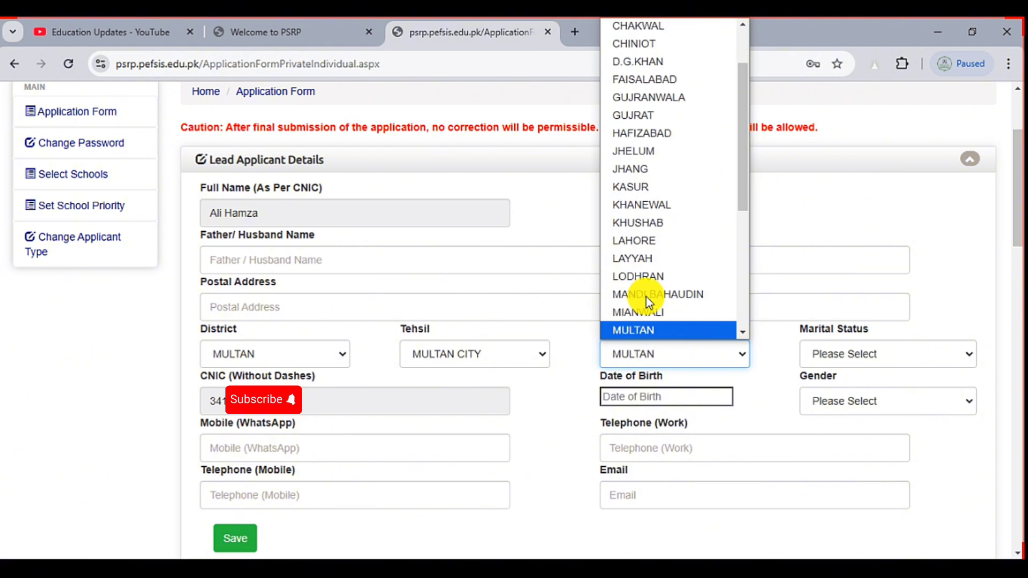
key(Return)
click(829, 361)
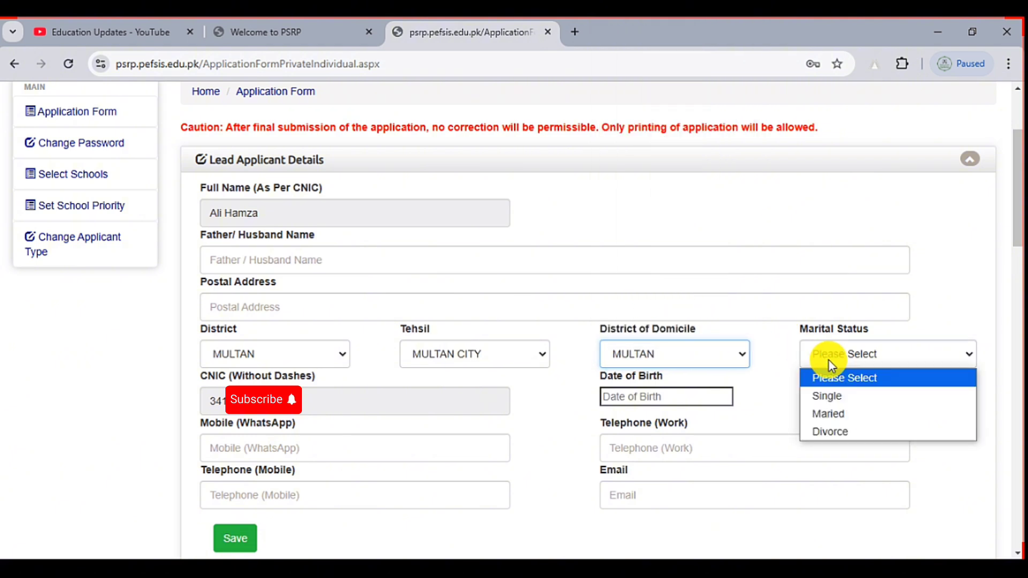
click(829, 396)
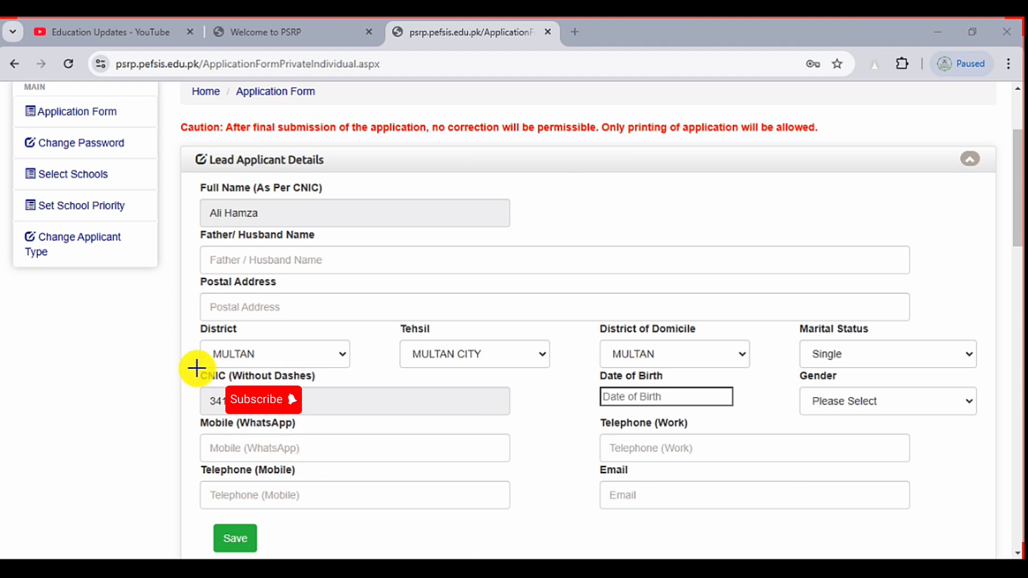
drag(182, 380, 524, 421)
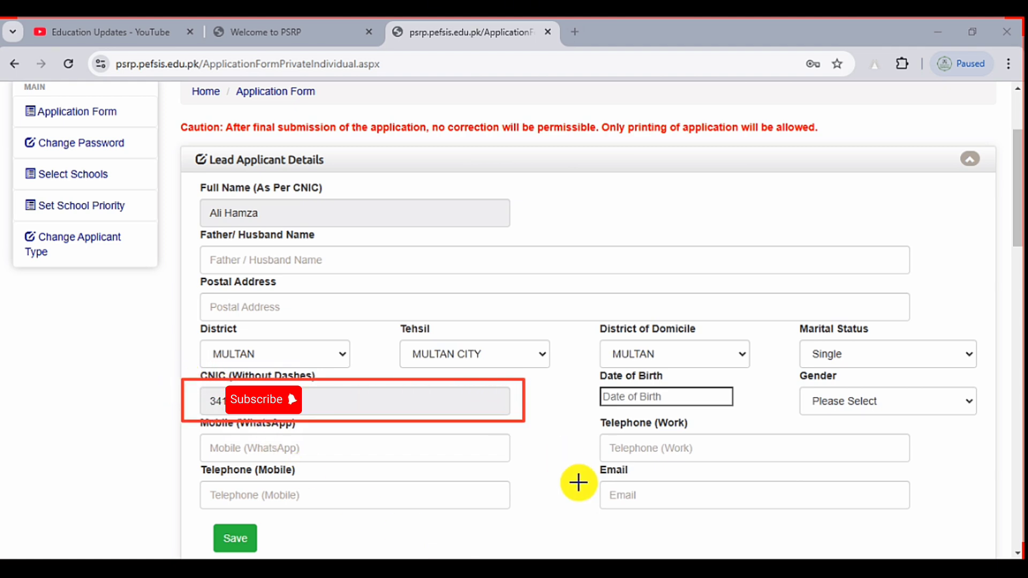
key(Escape)
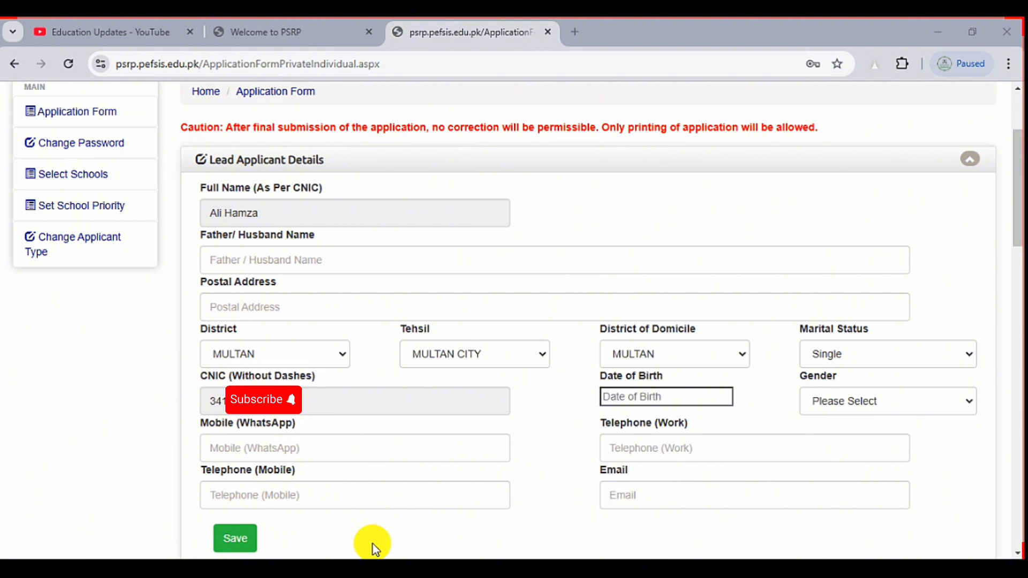
Step: Dismiss the birth-date calendar and set the lead applicant's gender to Male
click(645, 396)
click(676, 418)
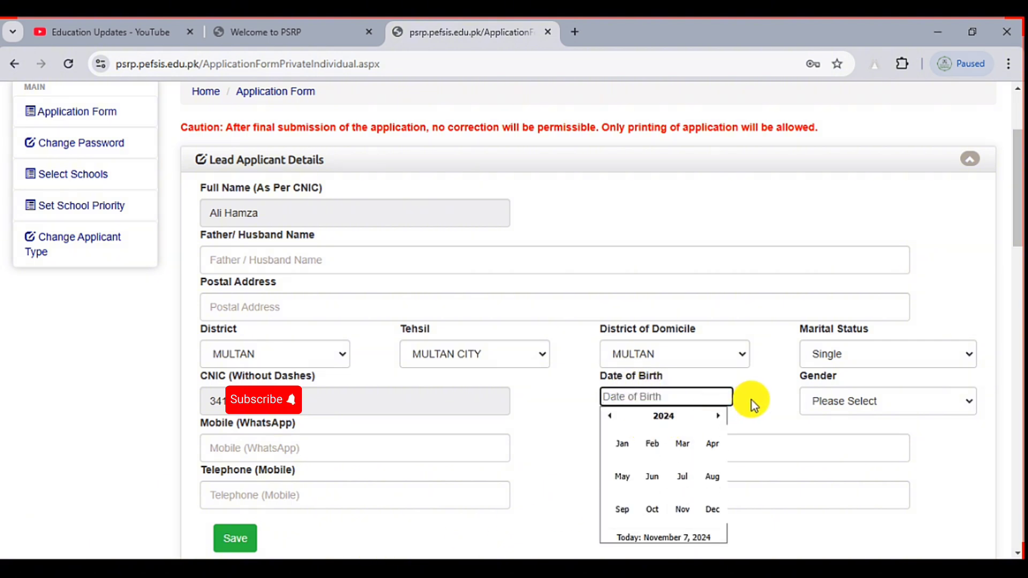
click(750, 400)
click(821, 403)
click(828, 445)
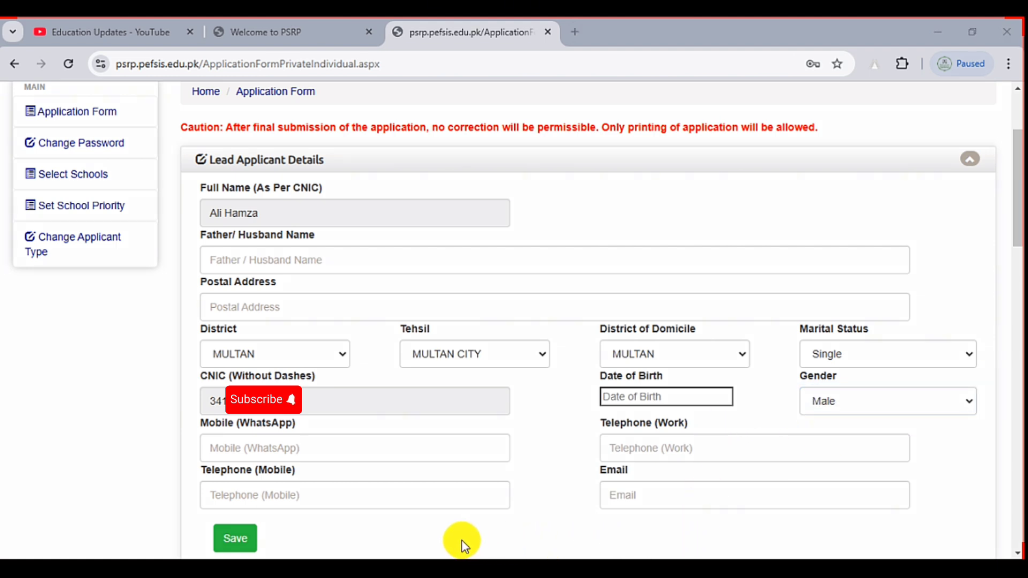
mouse_move(178, 407)
mouse_down()
mouse_move(468, 469)
mouse_move(479, 460)
mouse_up()
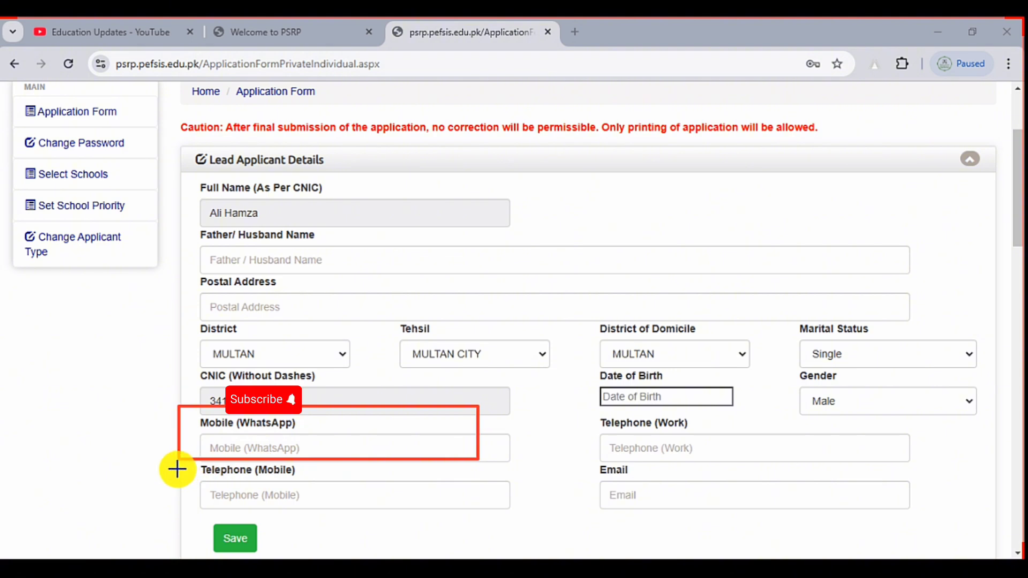
mouse_move(177, 468)
mouse_down()
mouse_move(601, 507)
mouse_move(578, 516)
mouse_move(552, 506)
mouse_up()
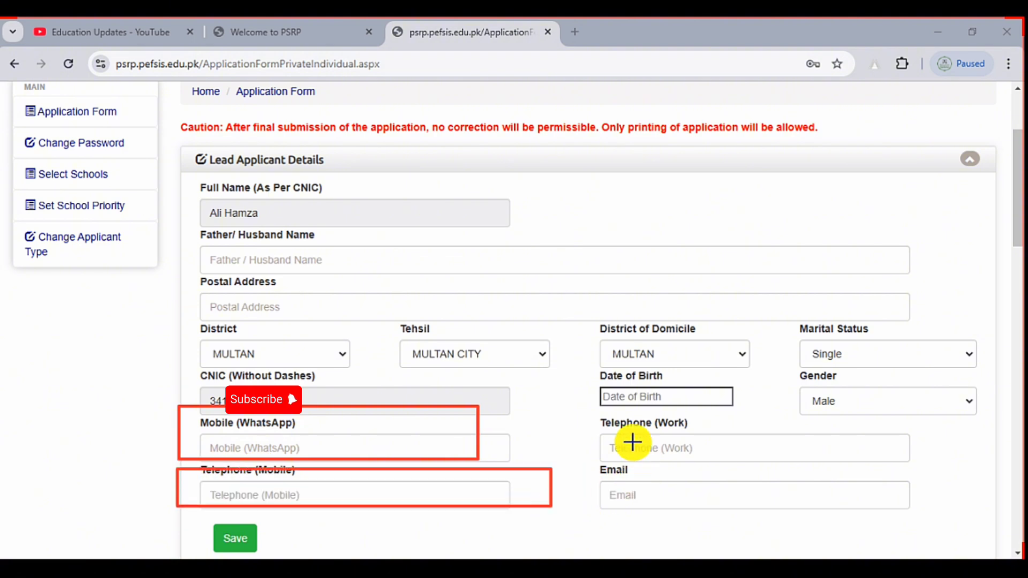
drag(586, 406, 981, 454)
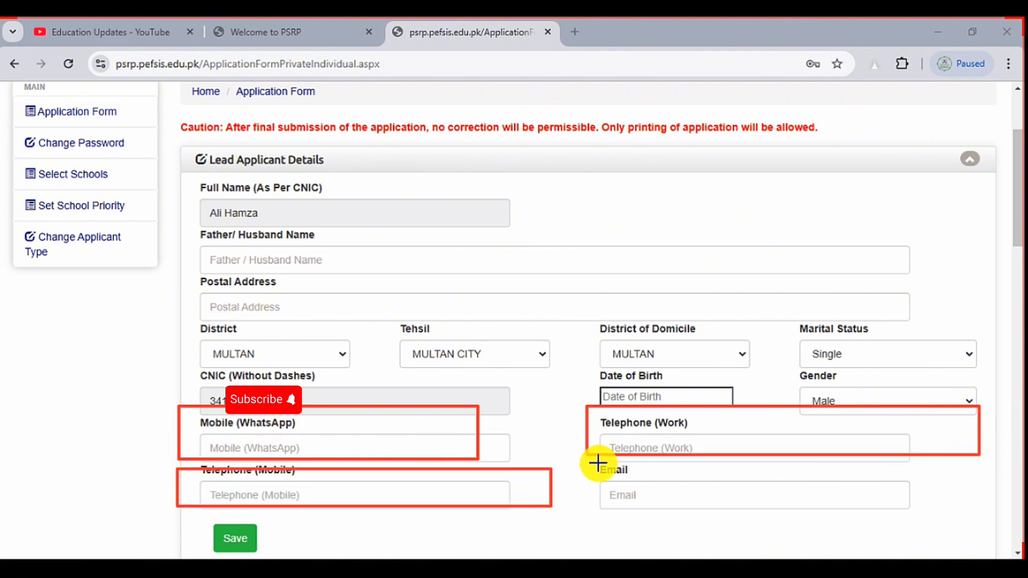
mouse_move(583, 464)
mouse_down()
mouse_move(780, 509)
mouse_move(983, 520)
mouse_up()
key(Escape)
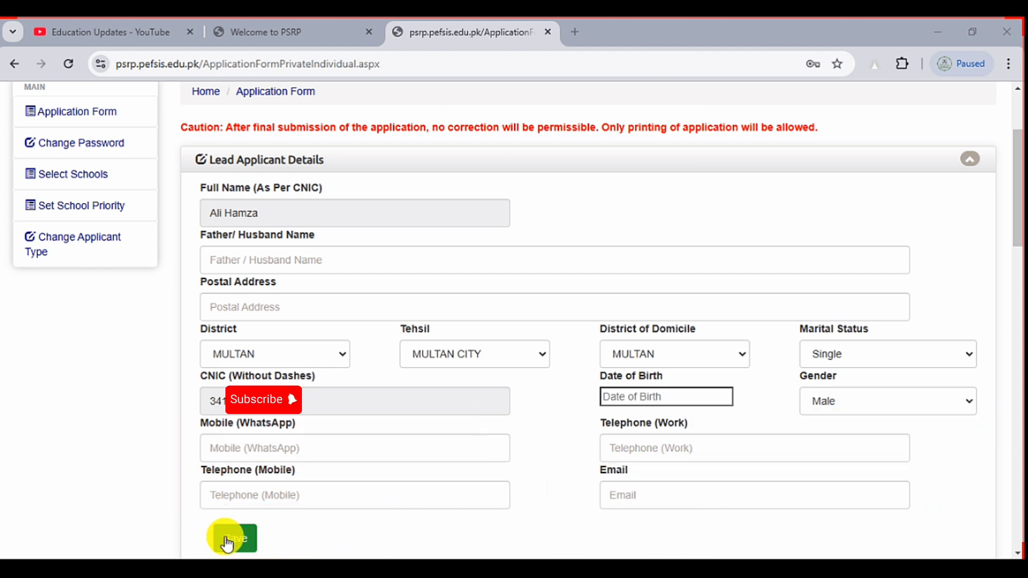
Step: Save the lead applicant's personal information and confirm the success message
click(227, 539)
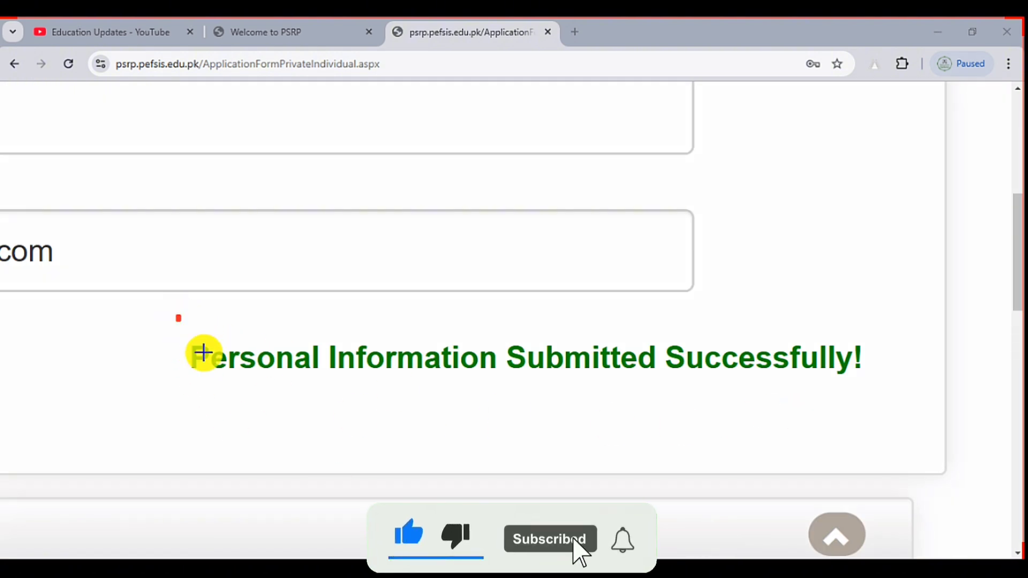
drag(204, 353, 886, 396)
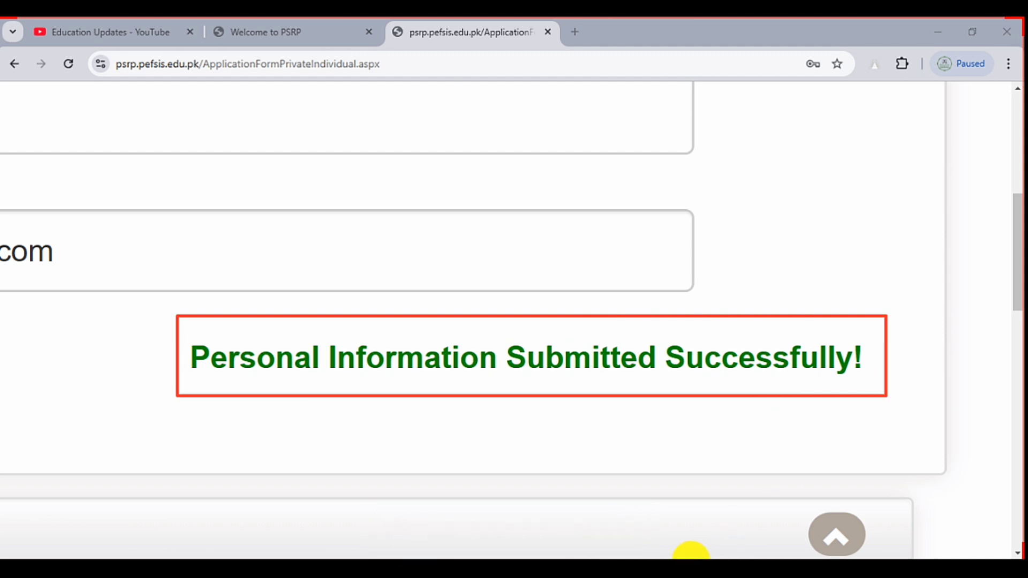
key(Escape)
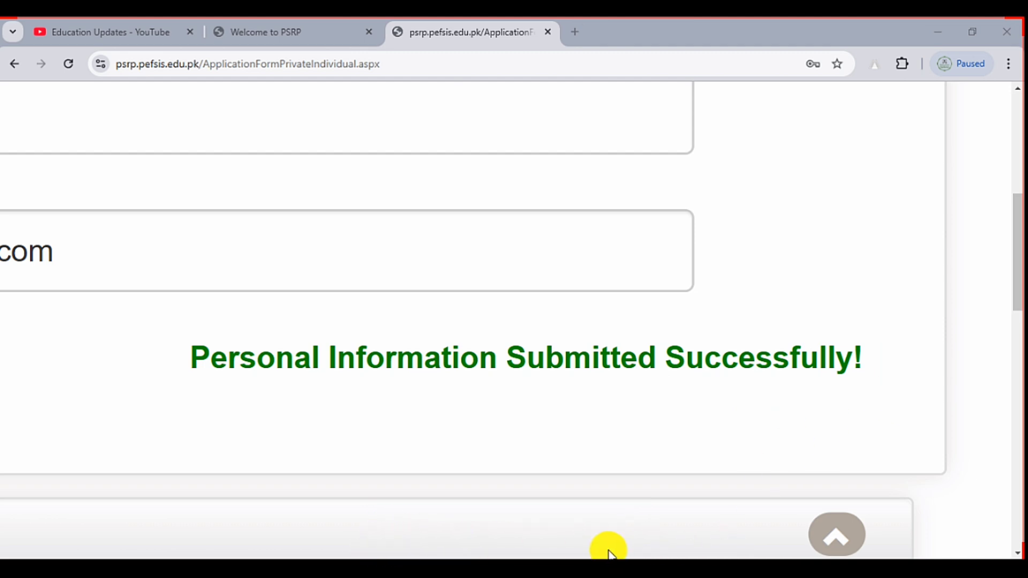
Step: Move on to the Personal Details of Support Applicants section
click(718, 543)
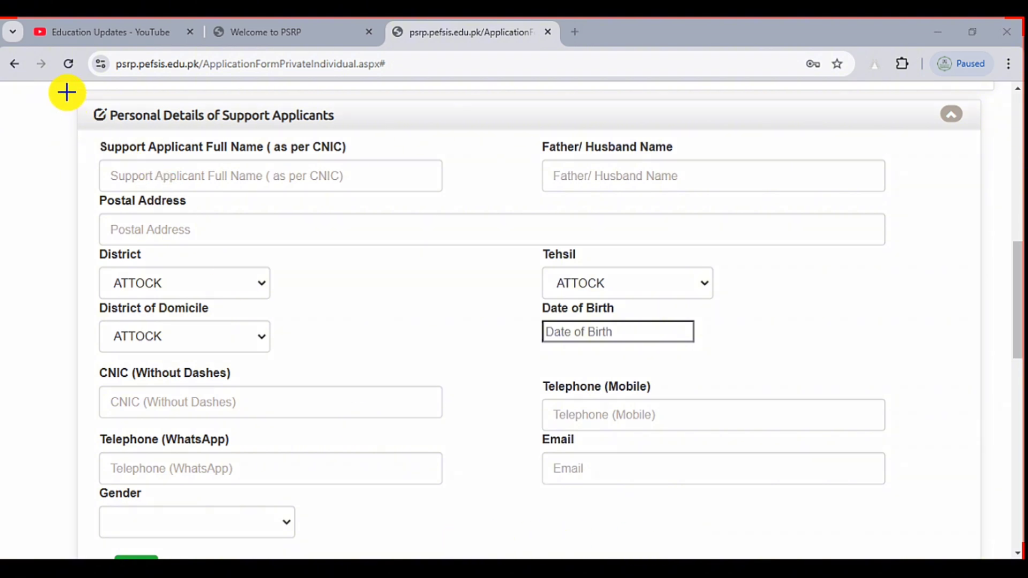
drag(67, 92, 370, 127)
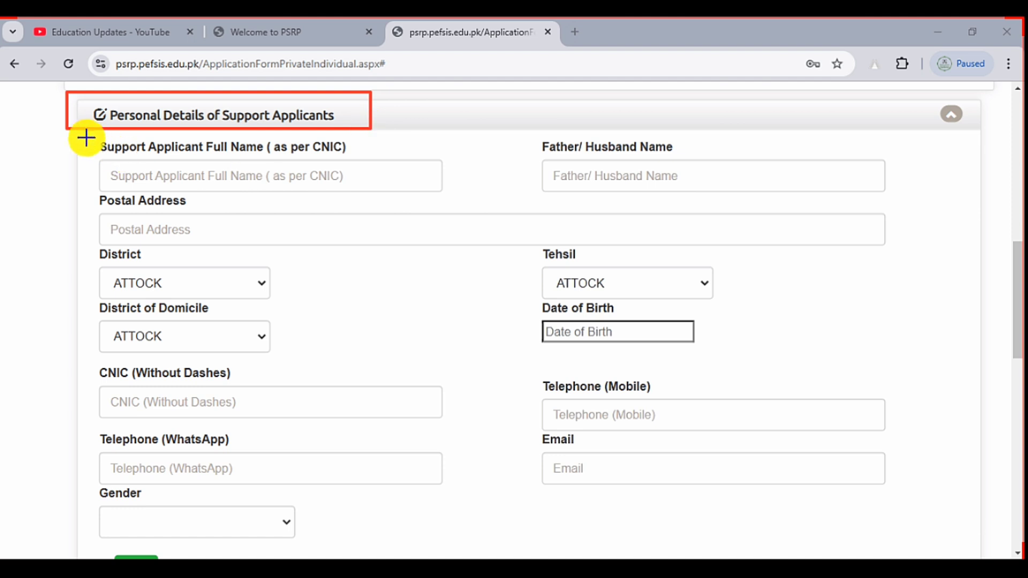
mouse_move(82, 135)
mouse_down()
mouse_move(908, 509)
mouse_move(910, 524)
mouse_up()
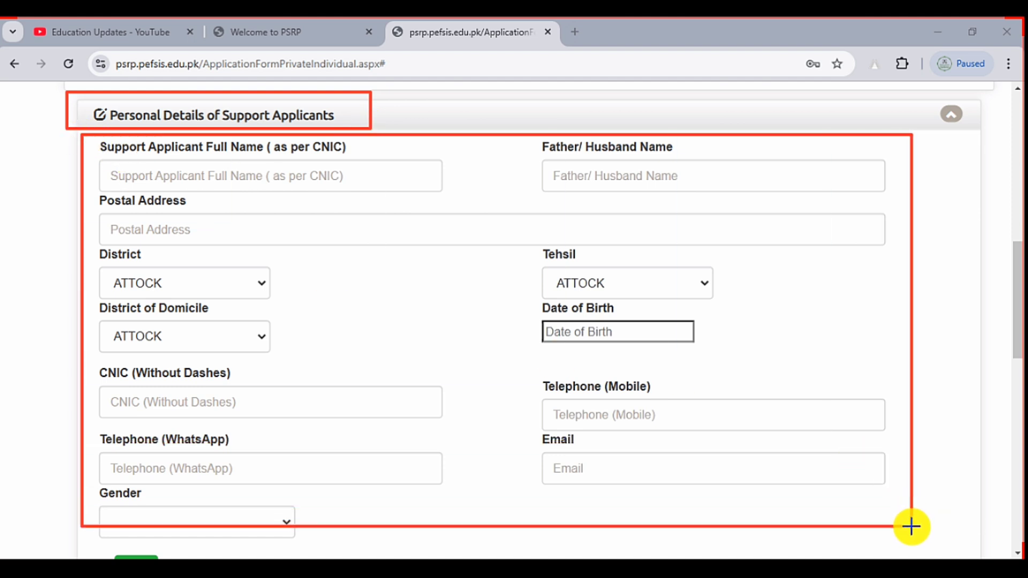
Step: Enter the support applicant's full name and father's name
click(688, 544)
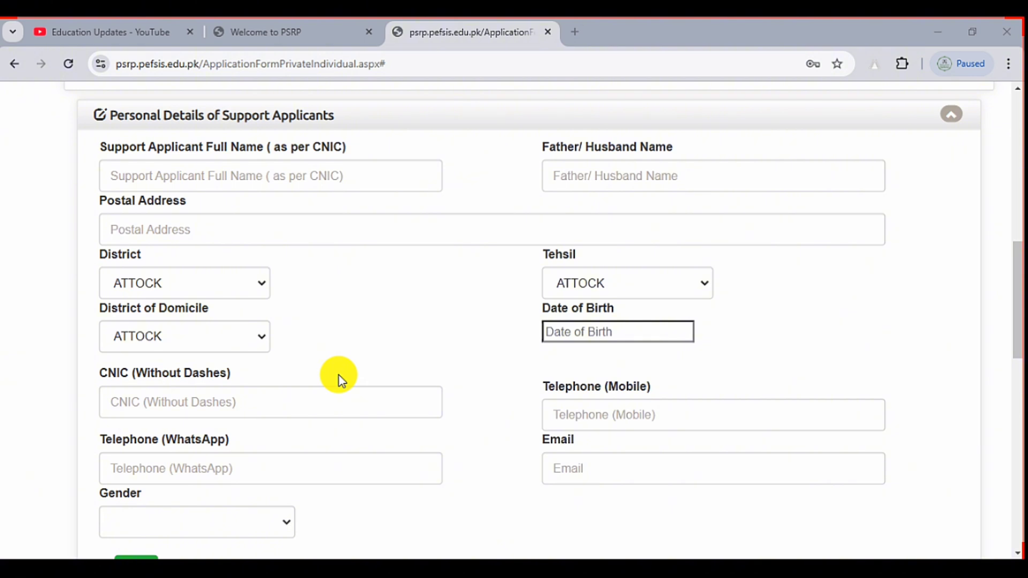
click(151, 182)
text(Ali)
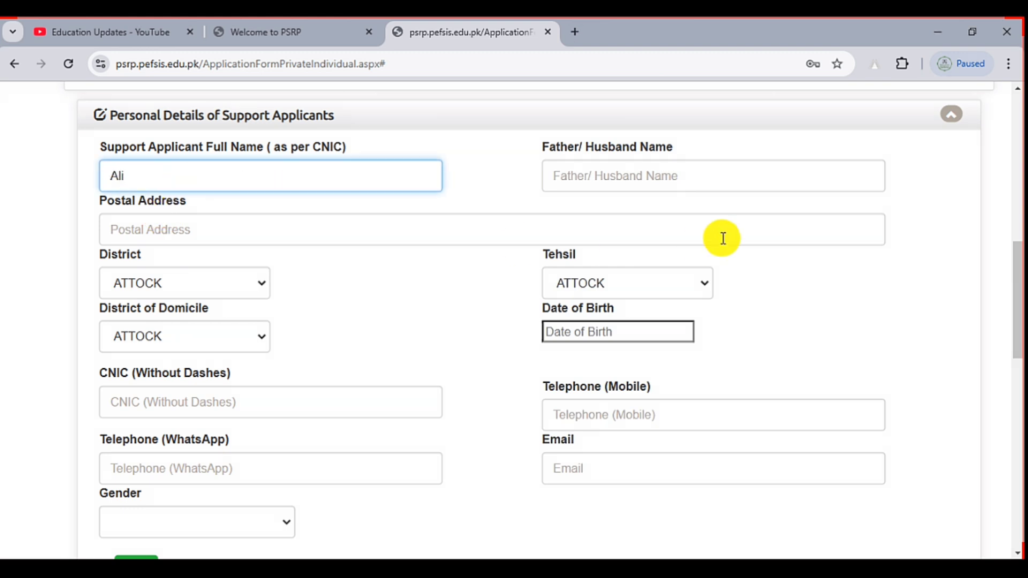
click(704, 183)
text(Murtaza)
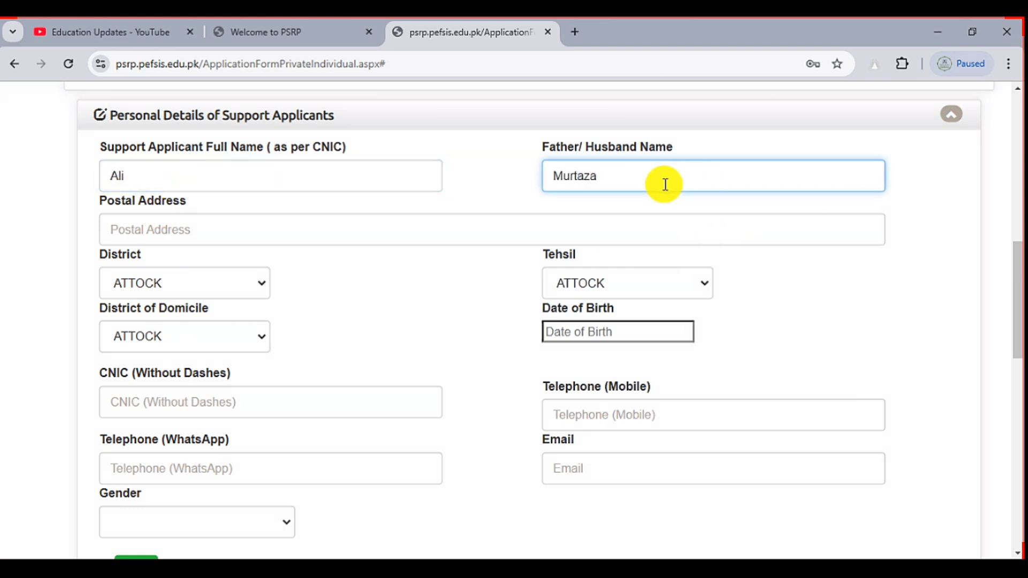
Step: Set the support applicant's district to MULTAN and tehsil to MULTAN CITY
click(335, 236)
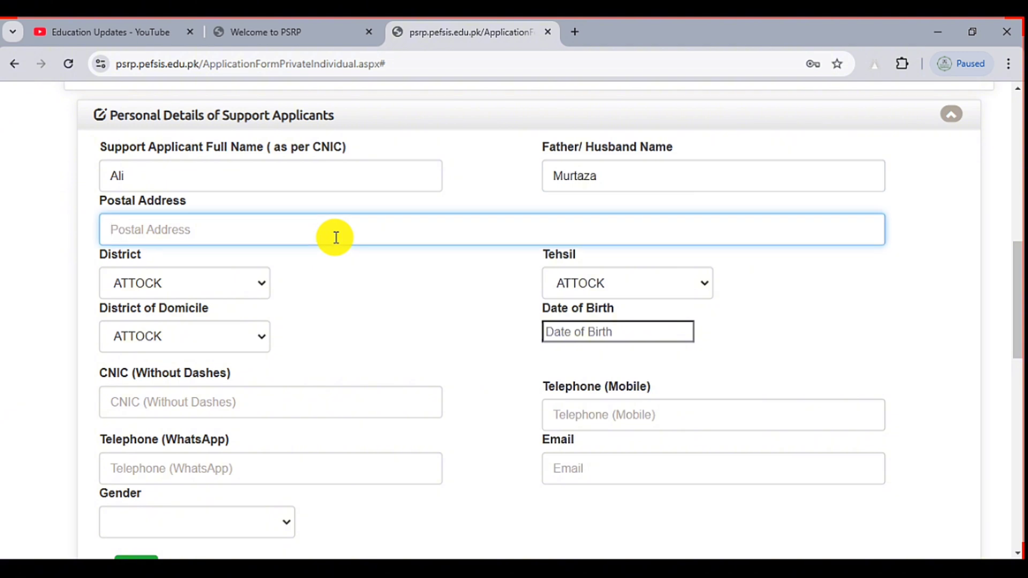
click(155, 274)
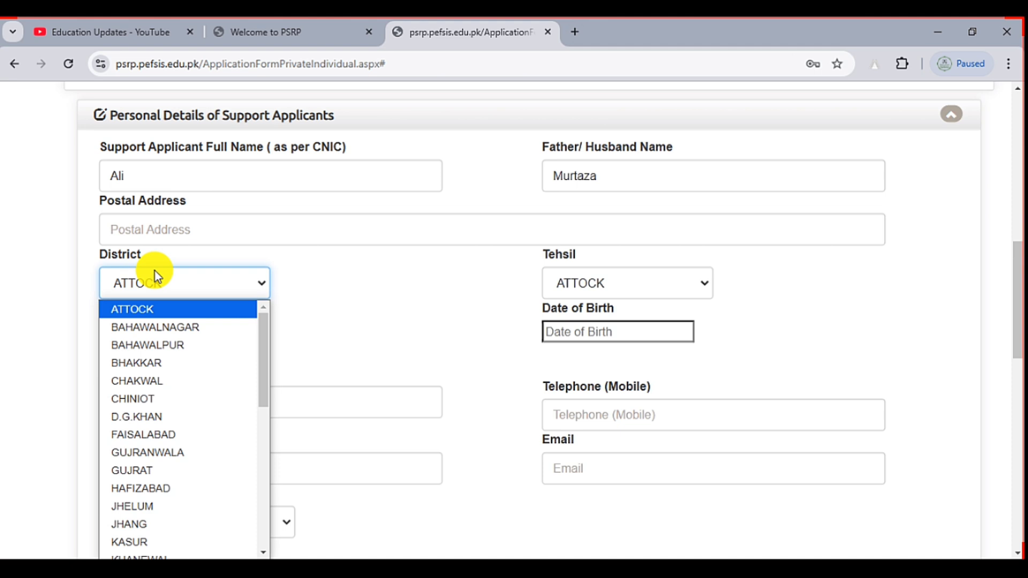
key(m)
key(m)
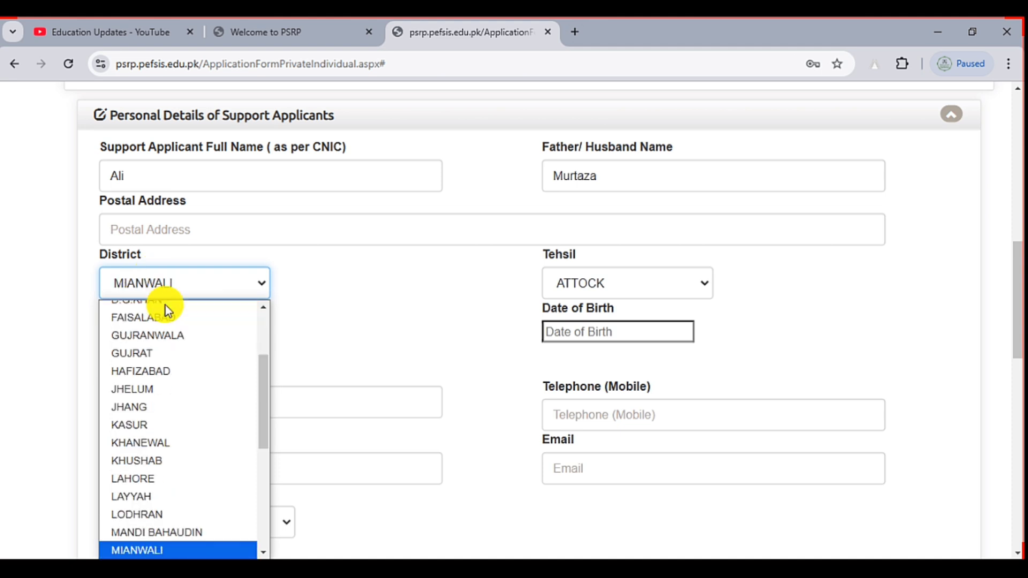
key(m)
key(Return)
click(615, 288)
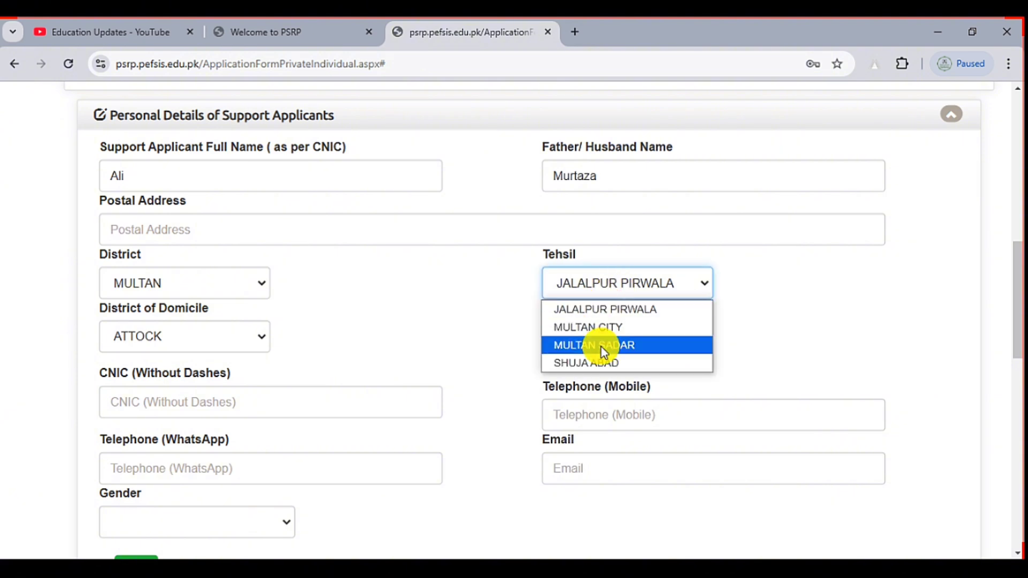
click(593, 327)
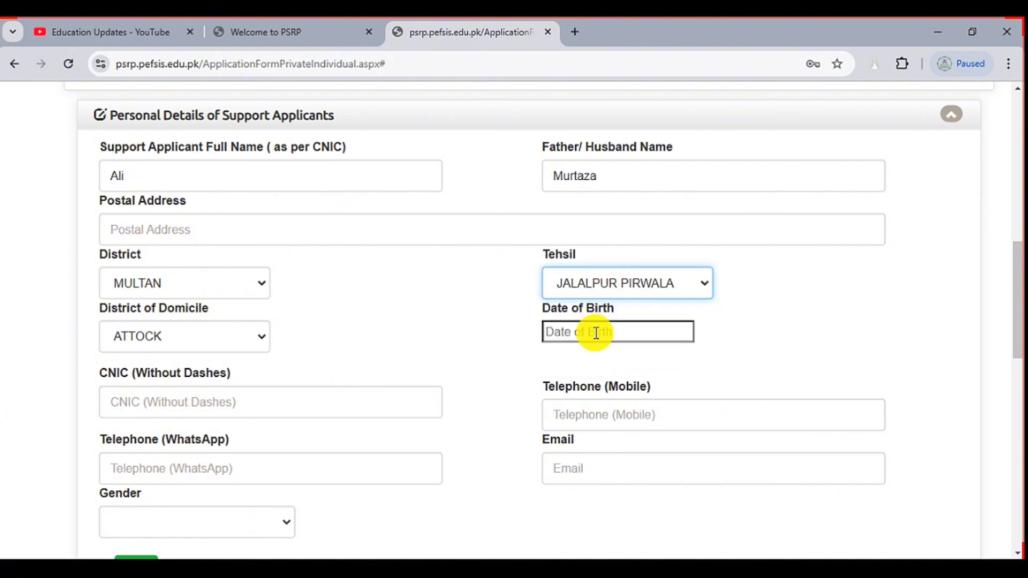
Step: Set the district of domicile to MULTAN, skip the birth date, and choose gender Male
click(173, 348)
key(m)
key(u)
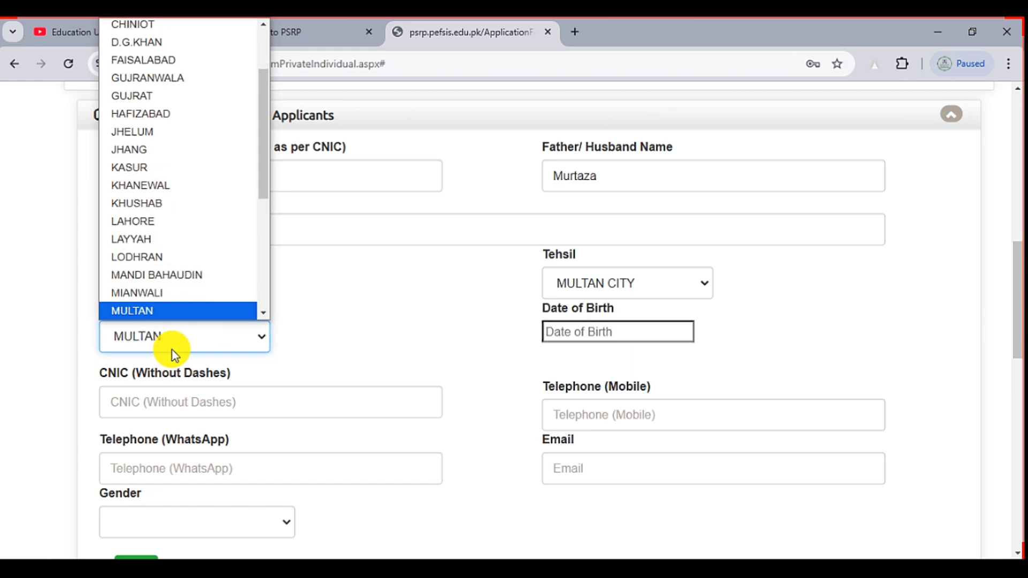
key(Return)
click(615, 333)
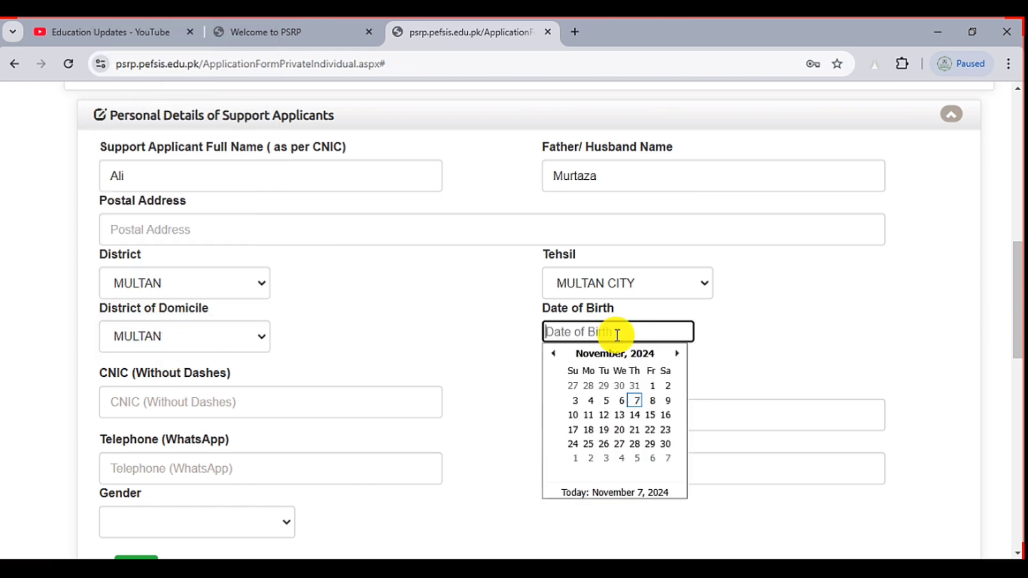
click(820, 329)
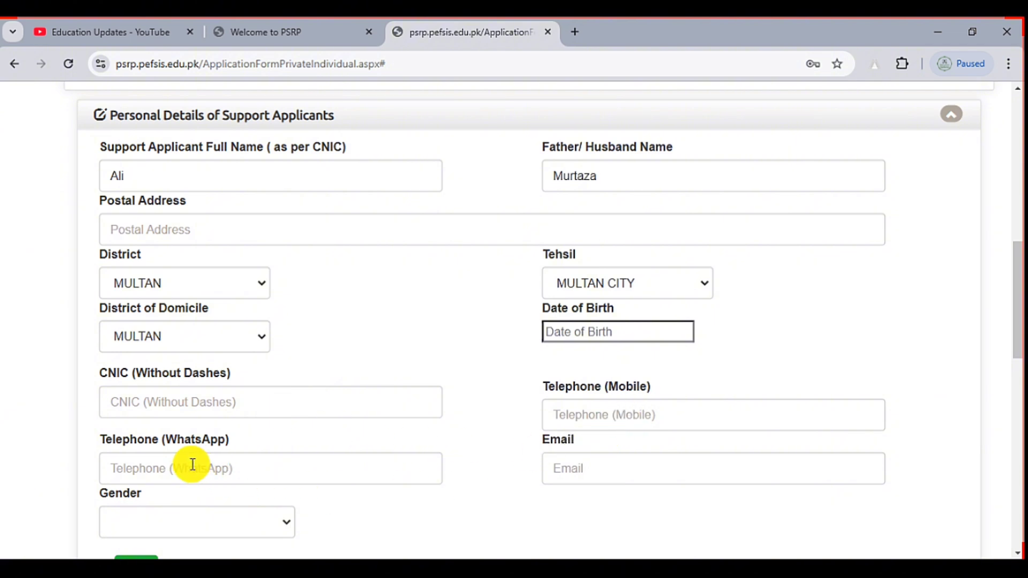
click(161, 518)
click(137, 480)
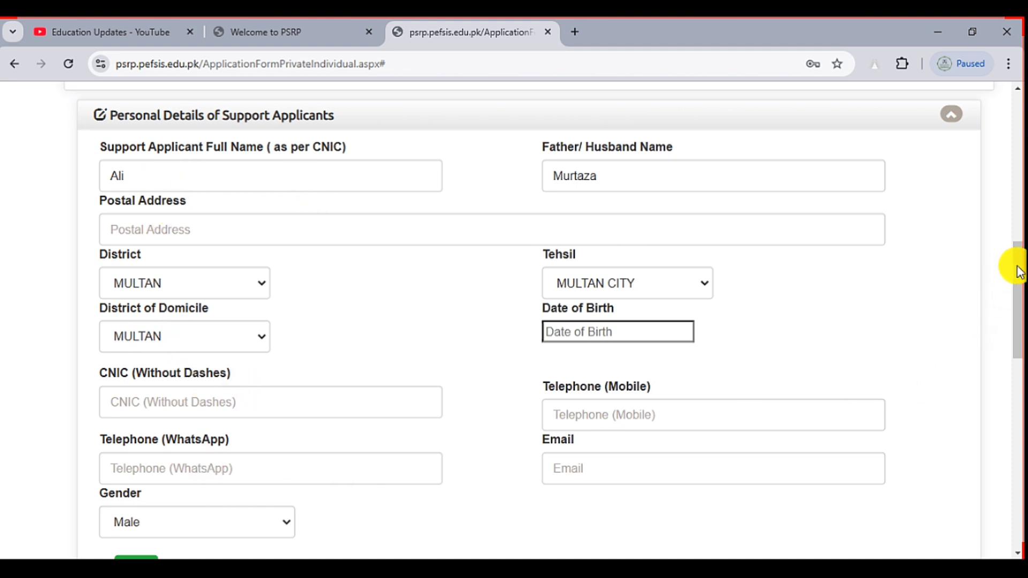
Step: Review the support applicants table and scroll down to the Qualifications and Experience Details sections
scroll(1011, 321, down, 1)
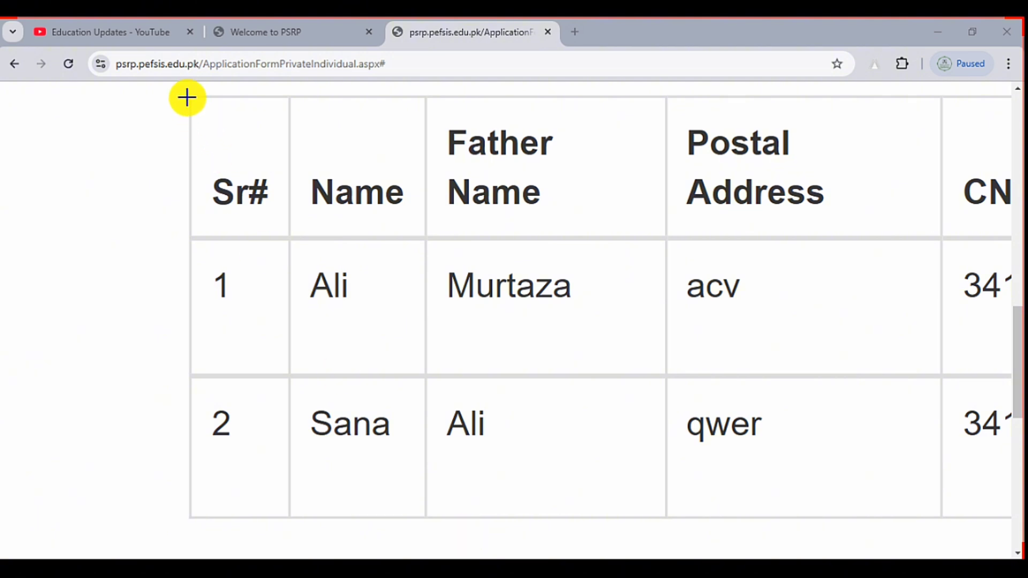
drag(187, 97, 870, 473)
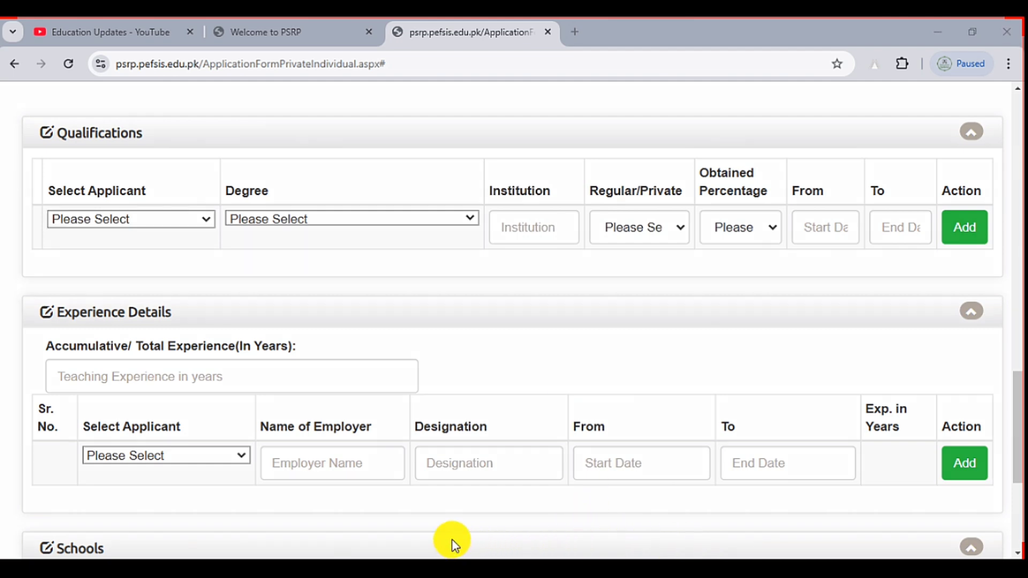
Step: Start a Lead Applicant qualification with degree Matric and institution 'Abd'
mouse_move(9, 111)
mouse_down()
mouse_move(979, 294)
mouse_move(1017, 292)
mouse_up()
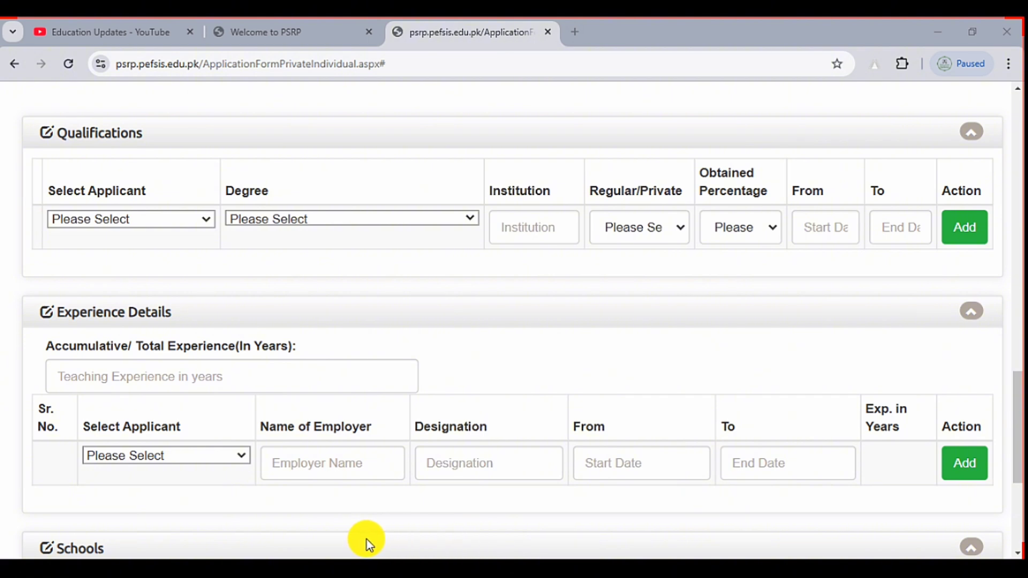
drag(22, 175, 224, 244)
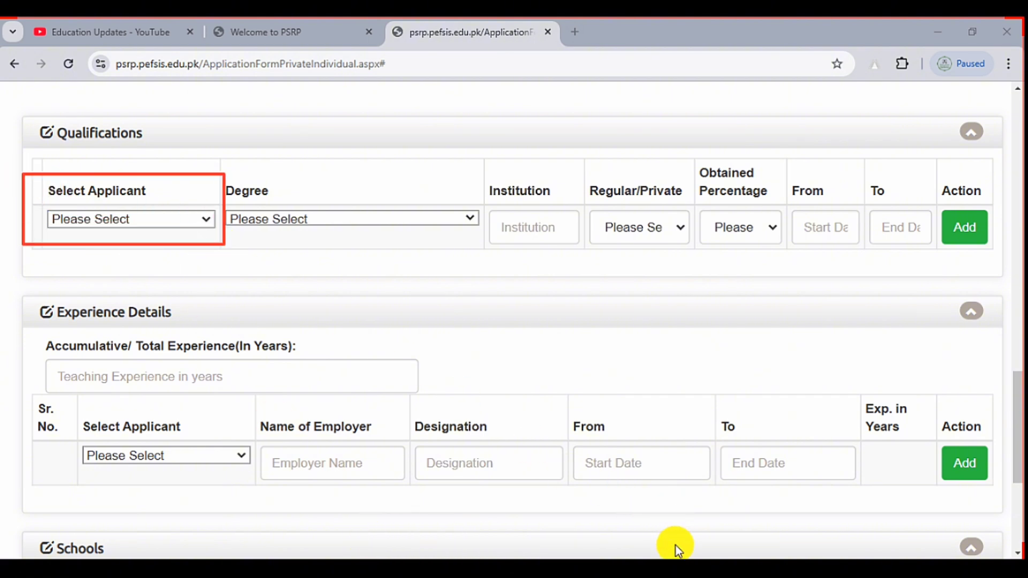
click(195, 220)
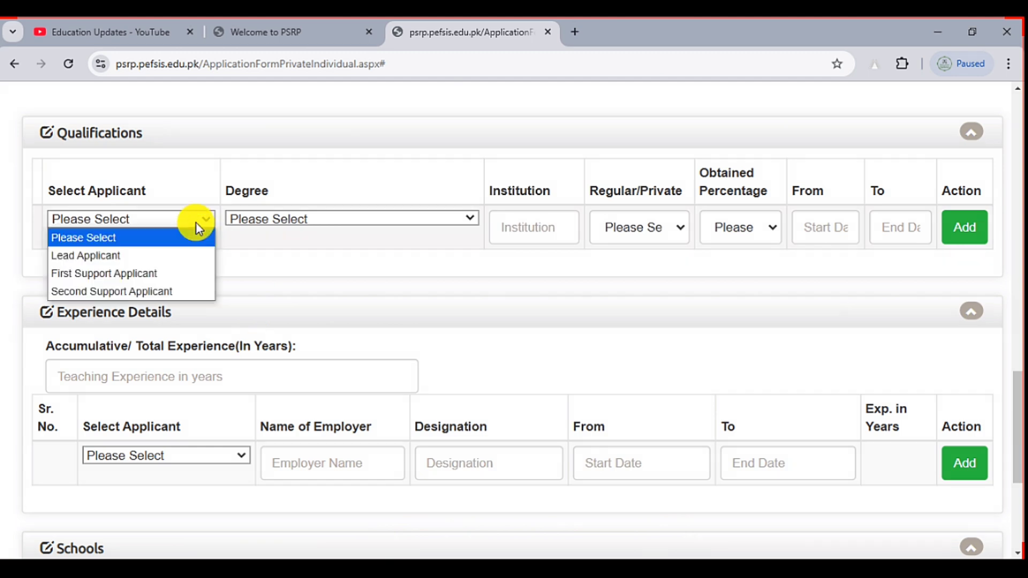
click(142, 257)
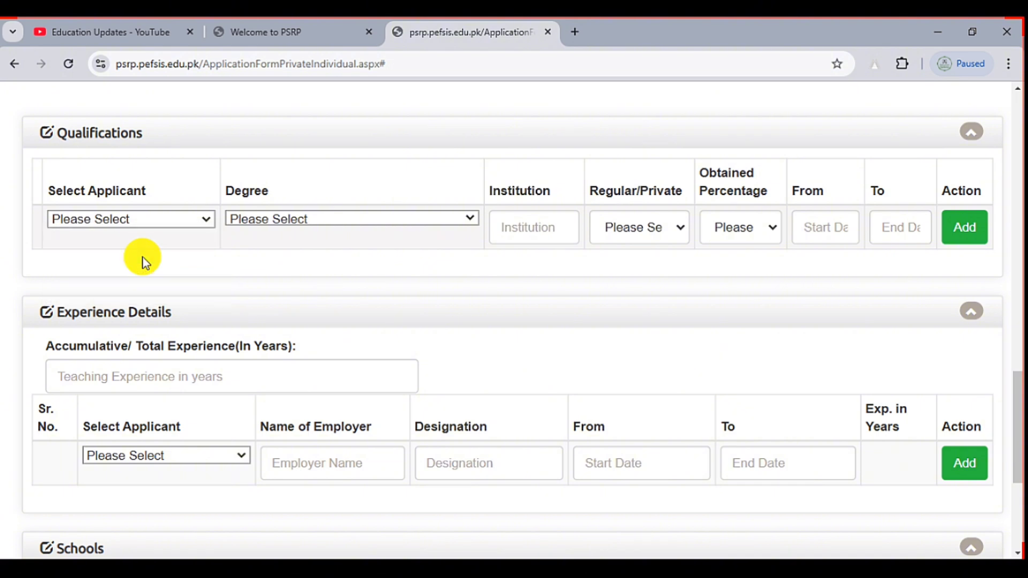
click(342, 219)
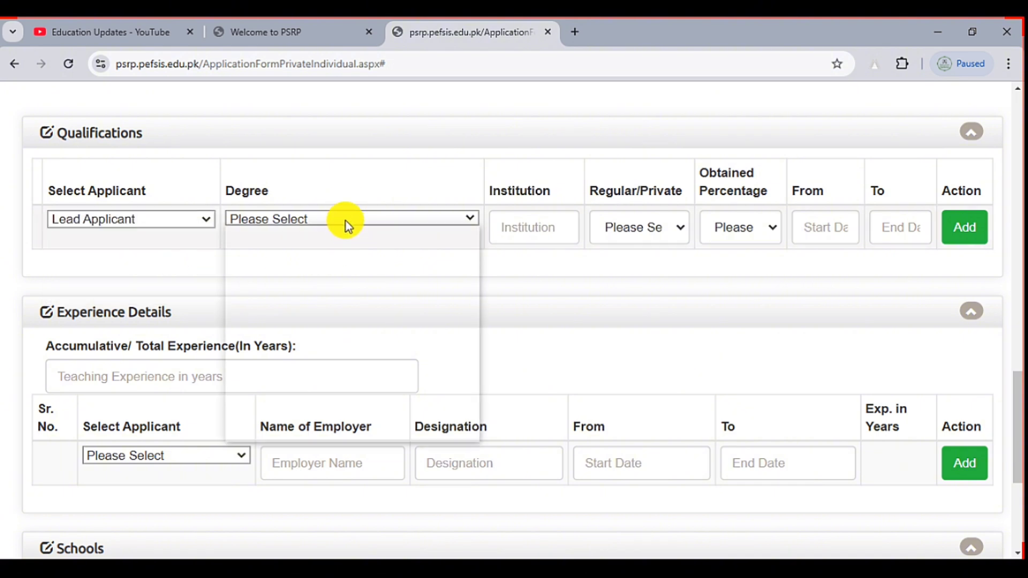
click(348, 253)
click(530, 227)
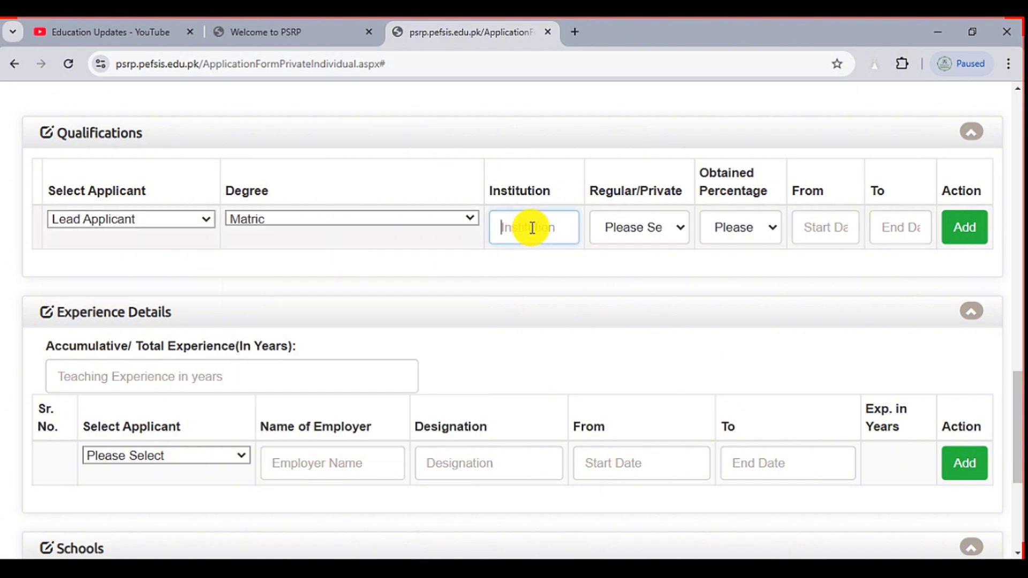
text(Abd)
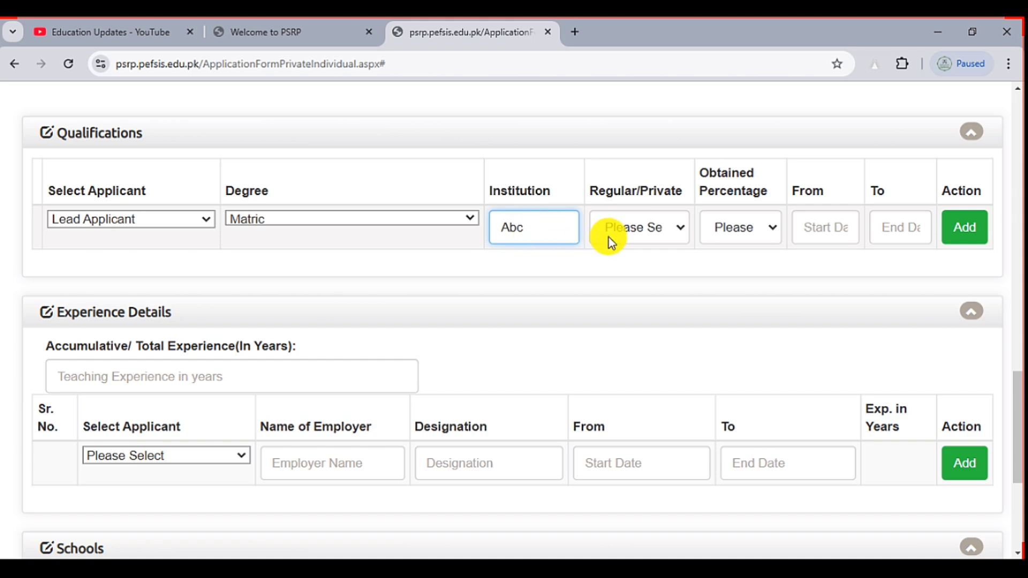
Step: Mark it Regular with 60 and Above, and move the start-date calendar back to the 2010s
click(626, 233)
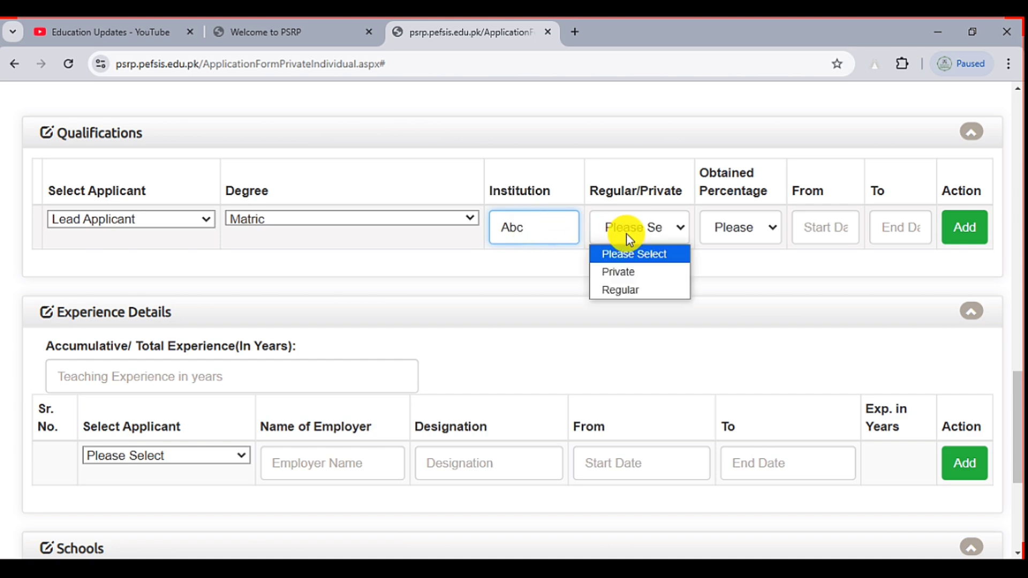
click(638, 291)
click(738, 228)
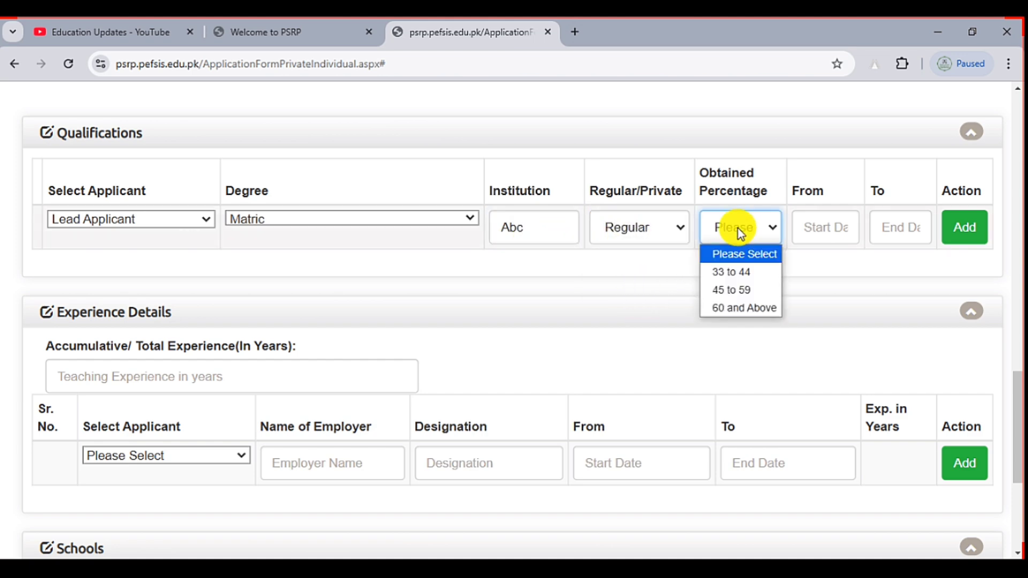
click(748, 306)
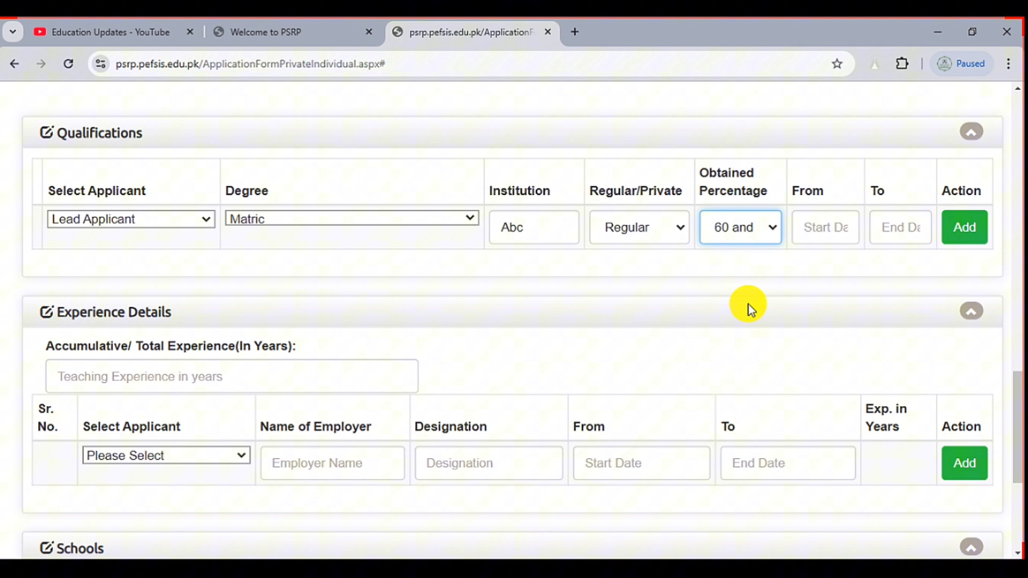
click(826, 225)
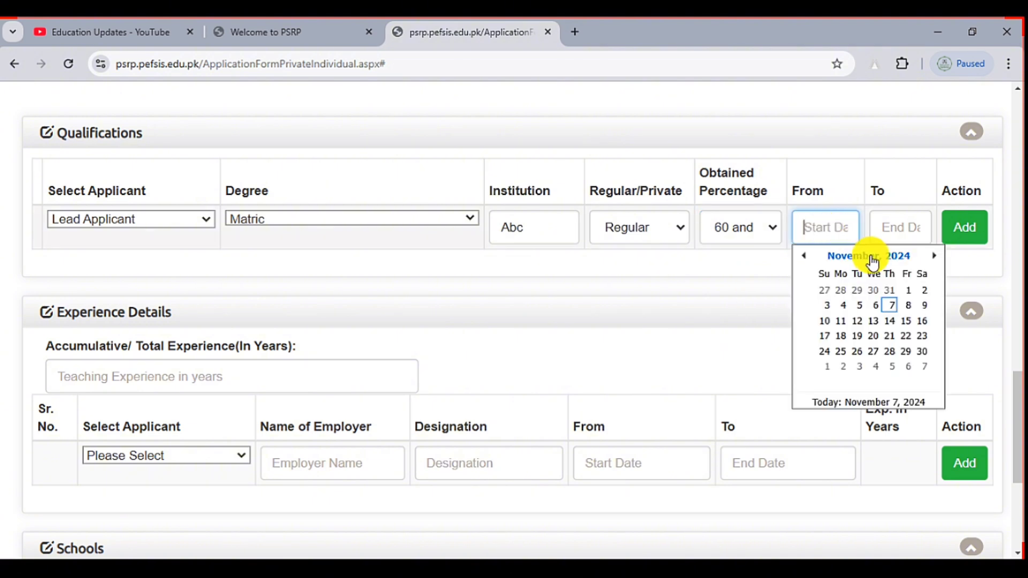
click(872, 260)
click(804, 256)
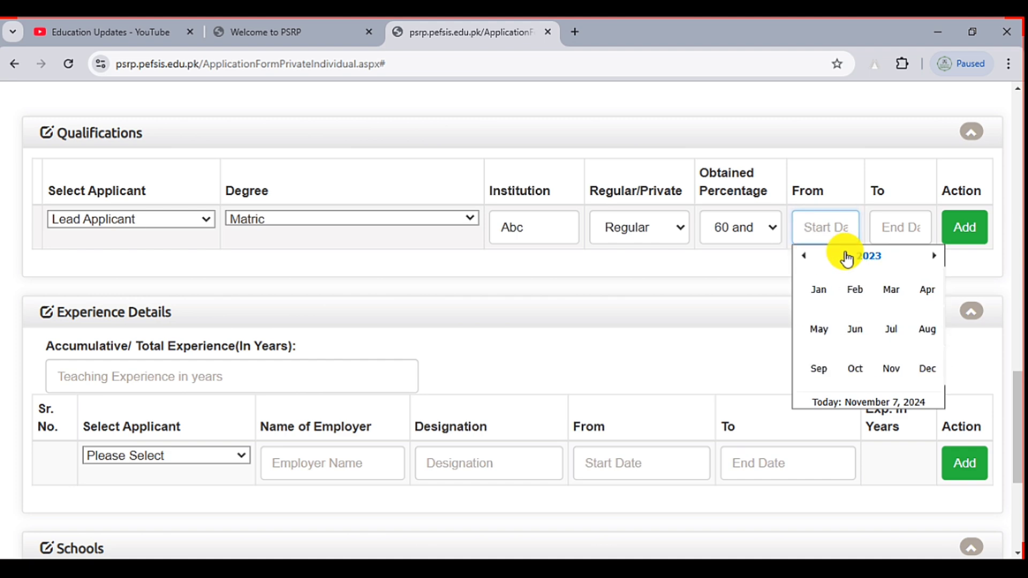
click(847, 257)
click(804, 255)
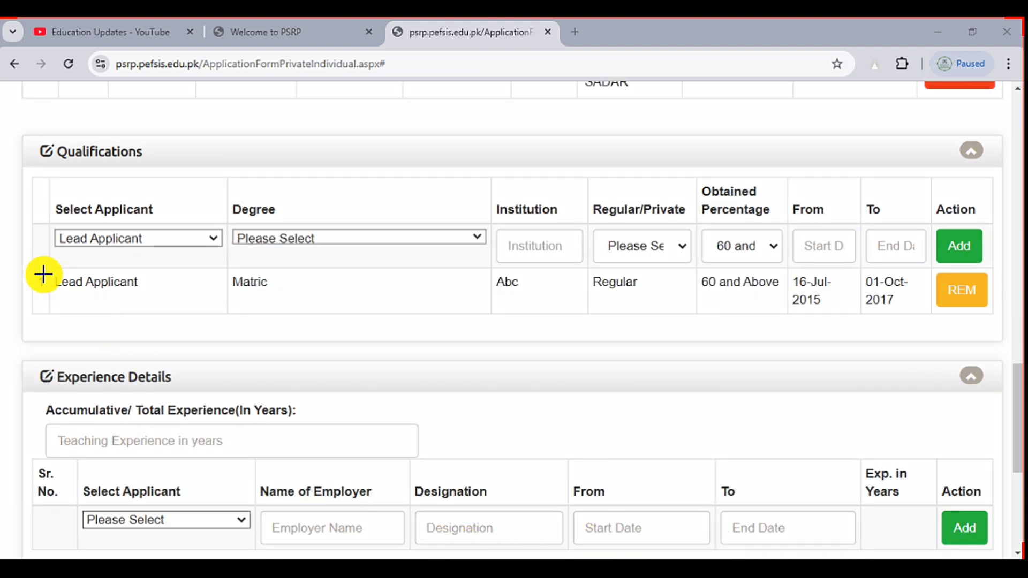
Step: Choose Intermediate as the degree for a new qualification row
mouse_move(26, 264)
mouse_down()
mouse_move(1016, 349)
mouse_move(983, 330)
mouse_move(994, 322)
mouse_up()
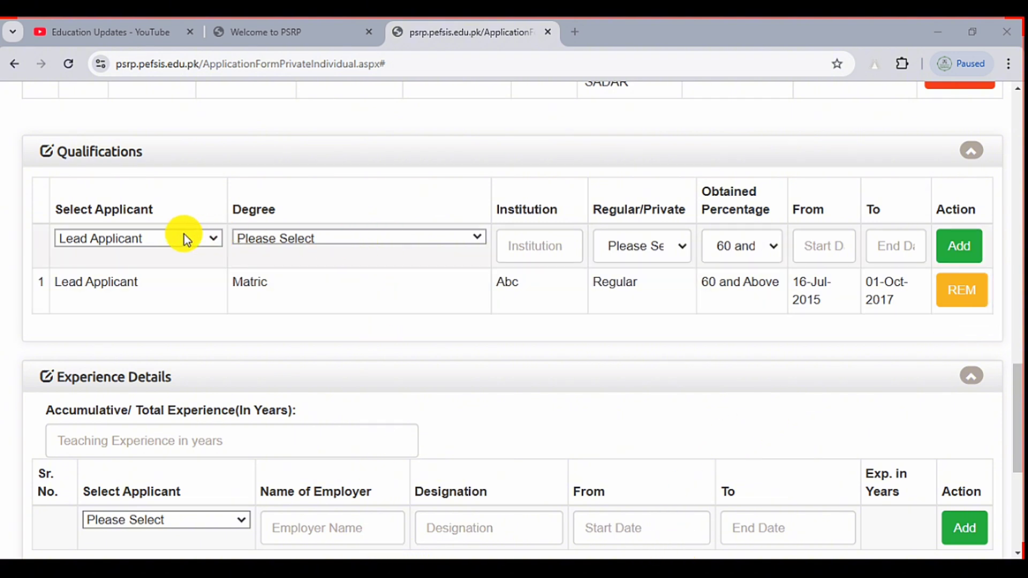
click(285, 243)
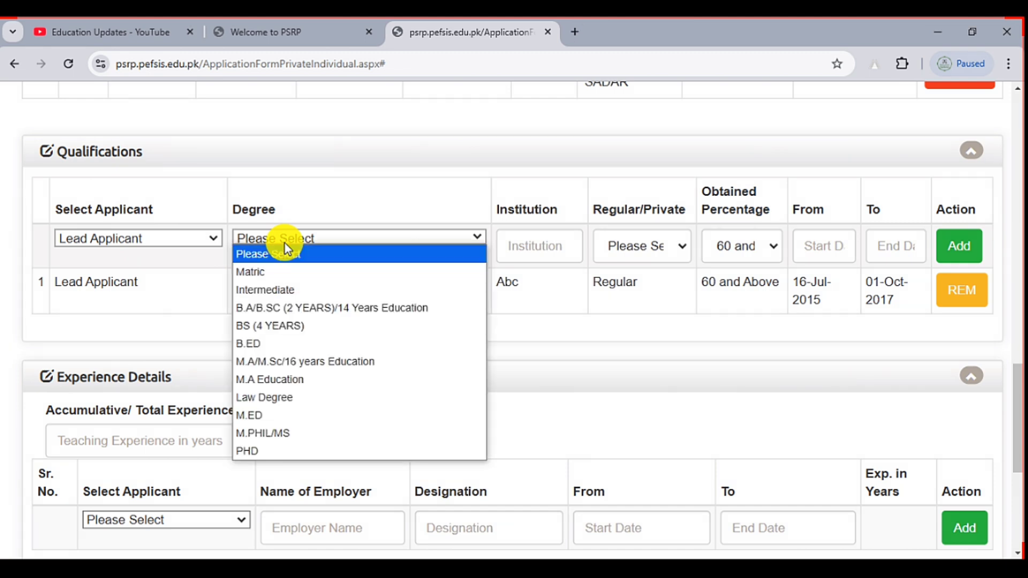
click(294, 286)
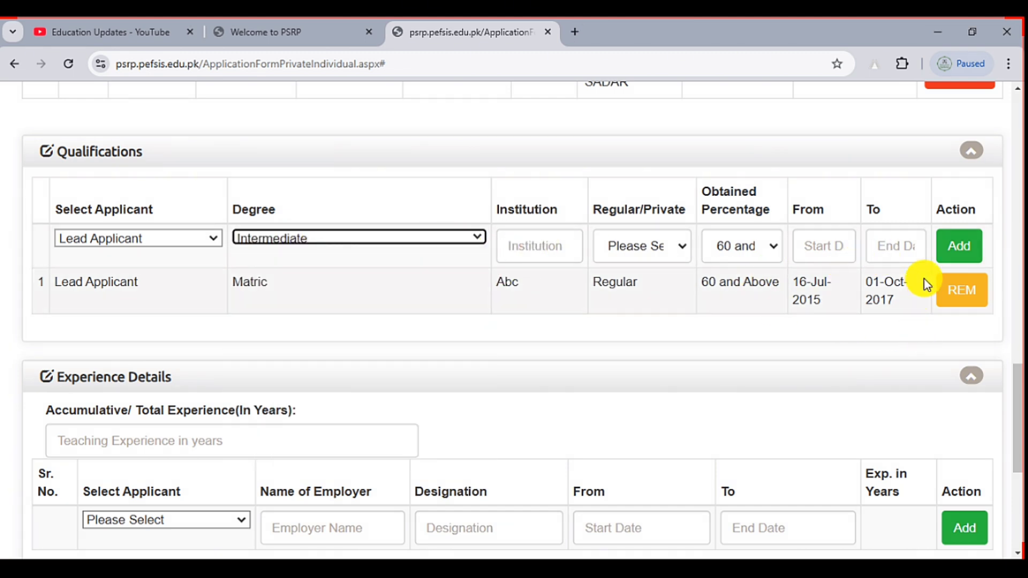
click(328, 243)
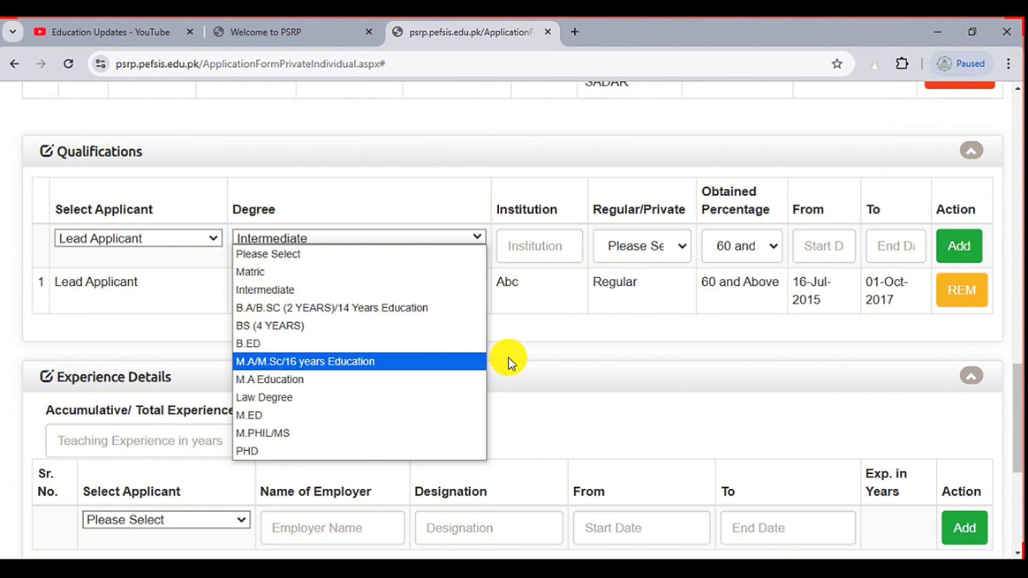
click(535, 351)
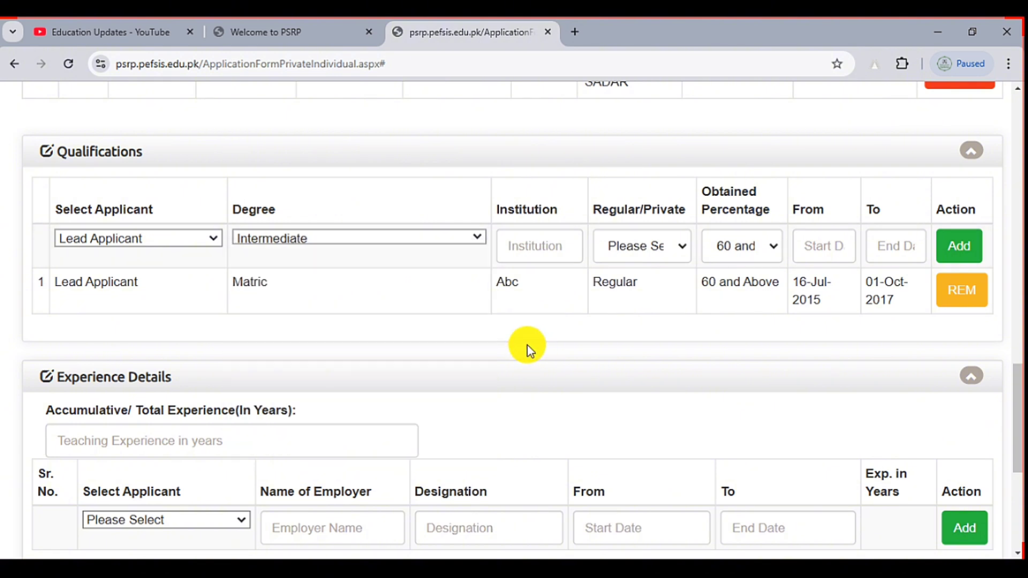
Step: Assign the row to Second Support Applicant, replacing an initial First Support Applicant pick
click(153, 242)
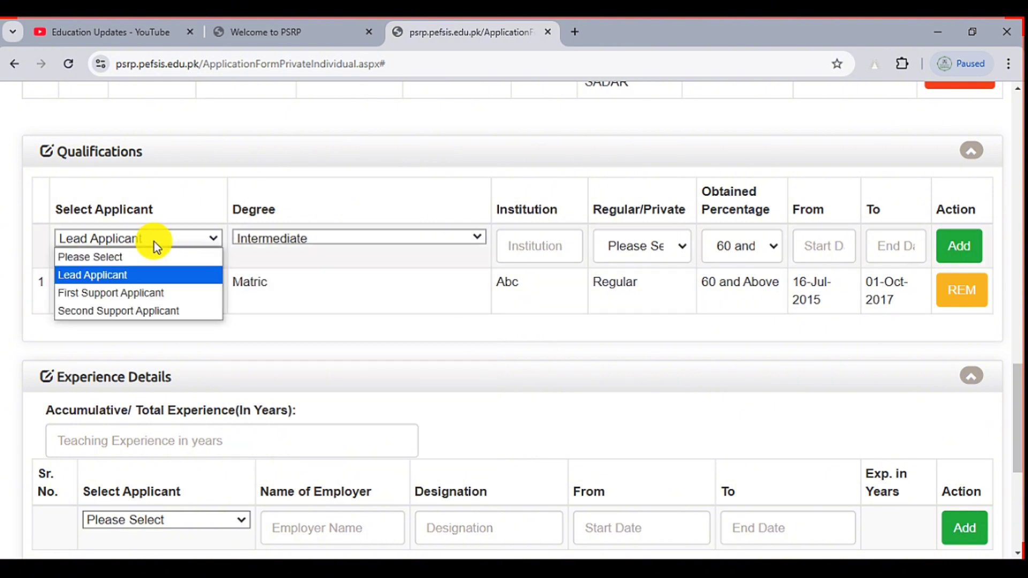
click(154, 294)
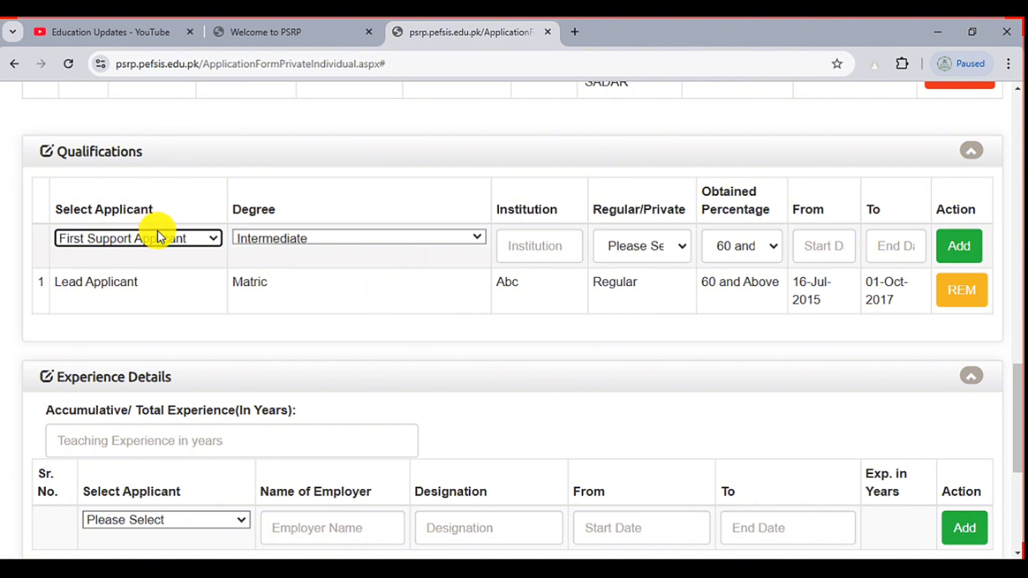
click(205, 249)
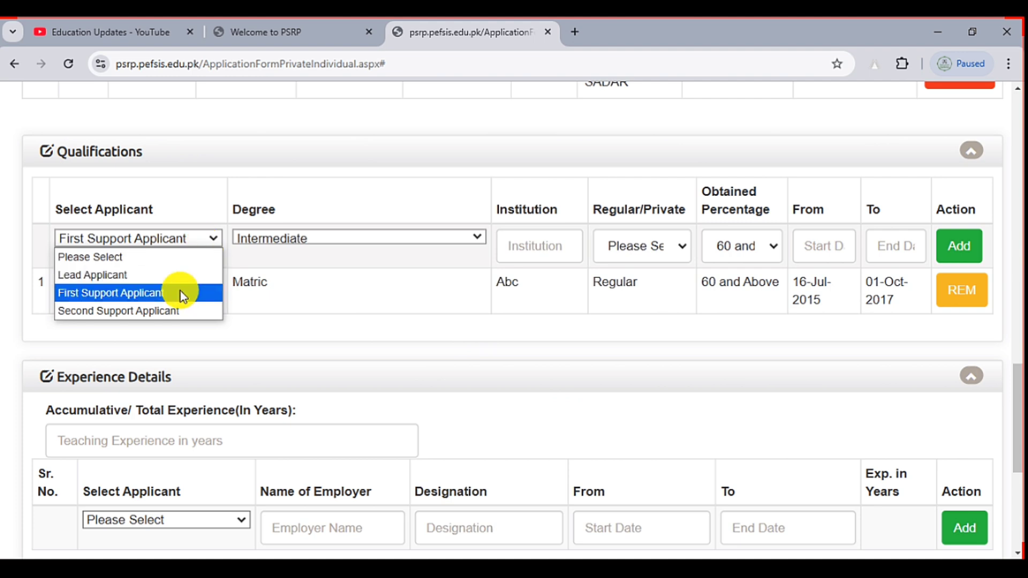
click(177, 309)
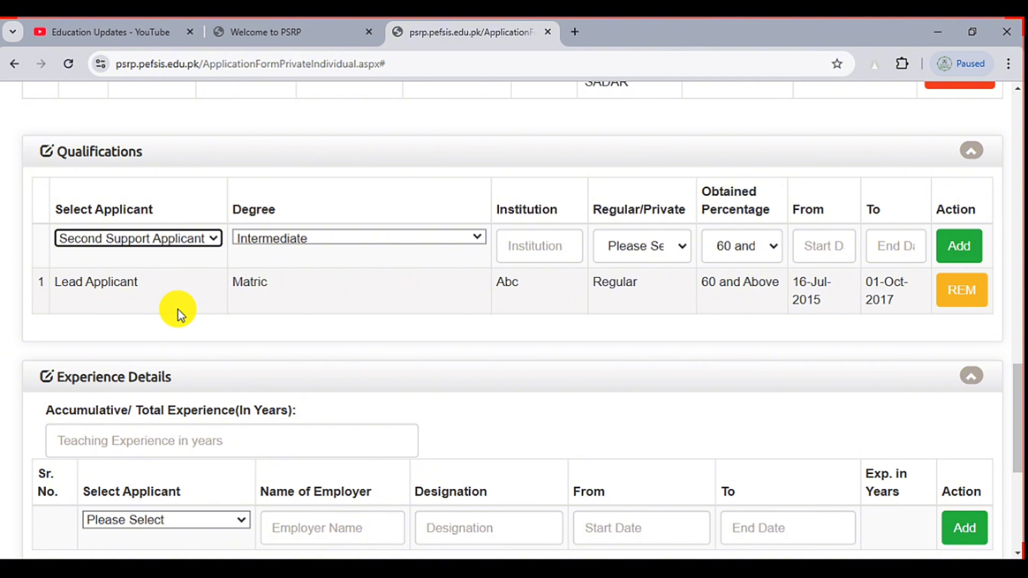
Step: In Experience Details, enter 5 in Accumulative/Total Experience and pick Lead Applicant
scroll(725, 540, down, 4)
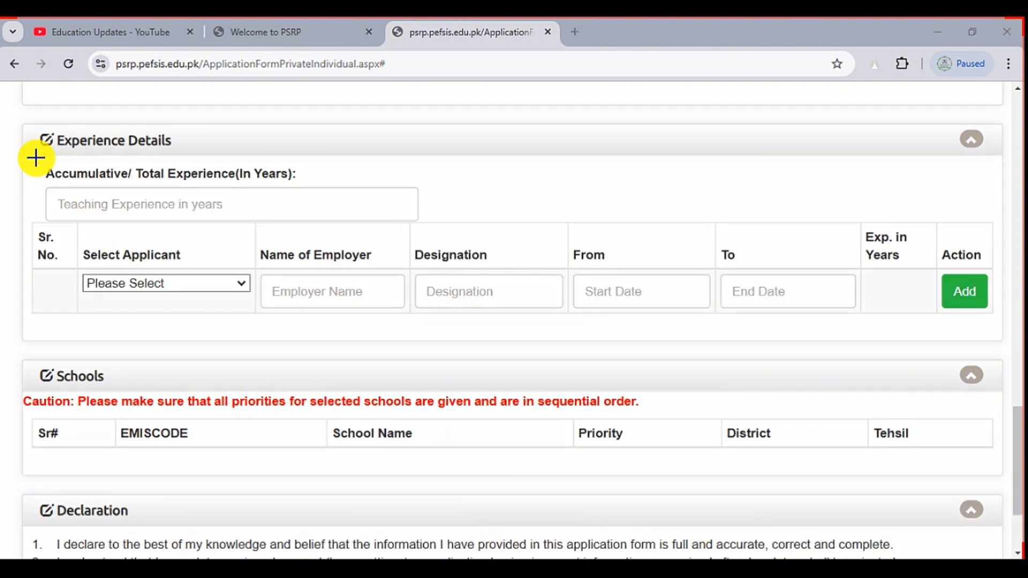
drag(34, 155, 310, 261)
drag(399, 261, 477, 221)
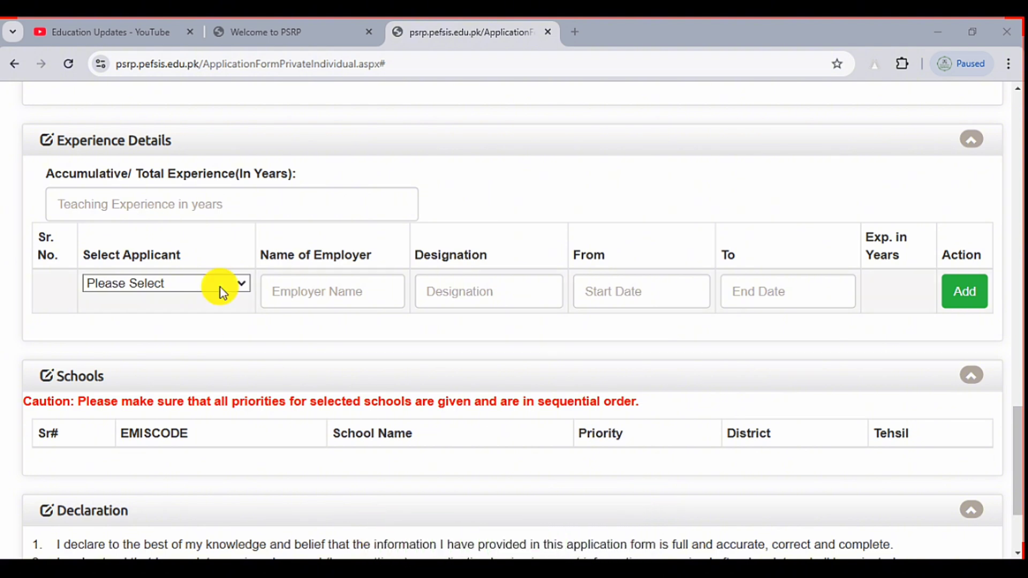
click(114, 197)
text(5)
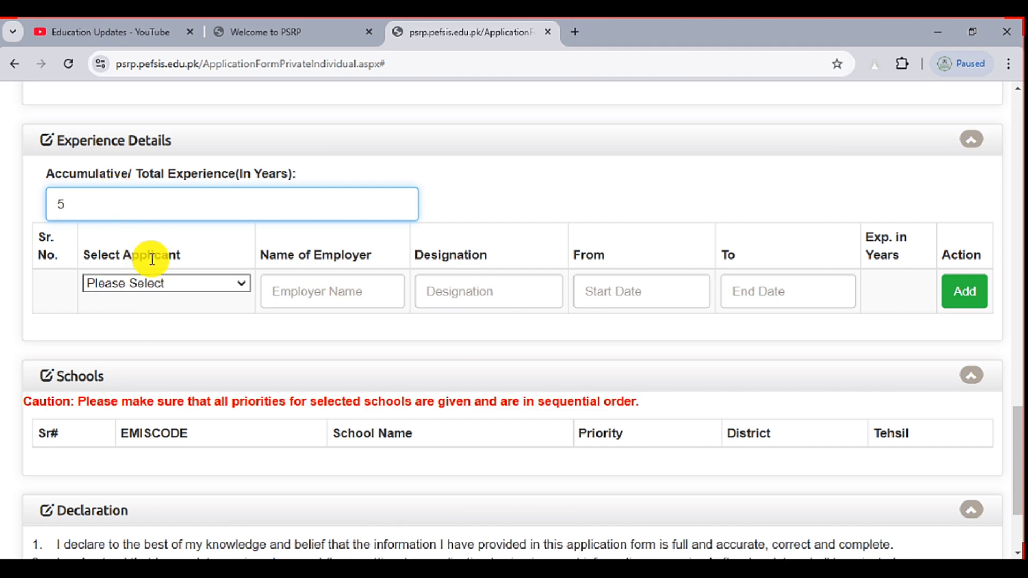
click(161, 281)
click(163, 317)
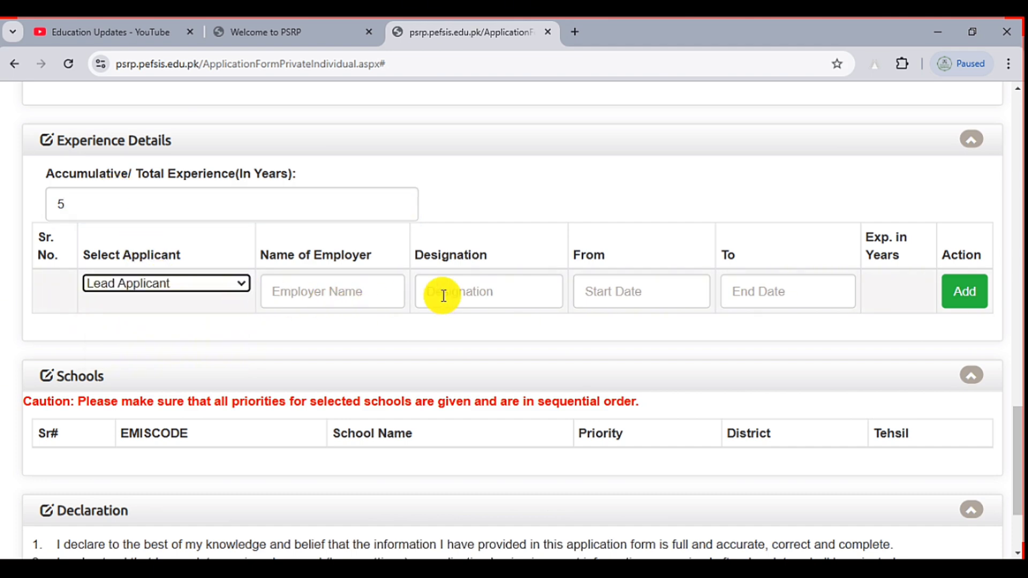
Step: Keep Lead Applicant selected for the experience row and move to the next field
click(110, 286)
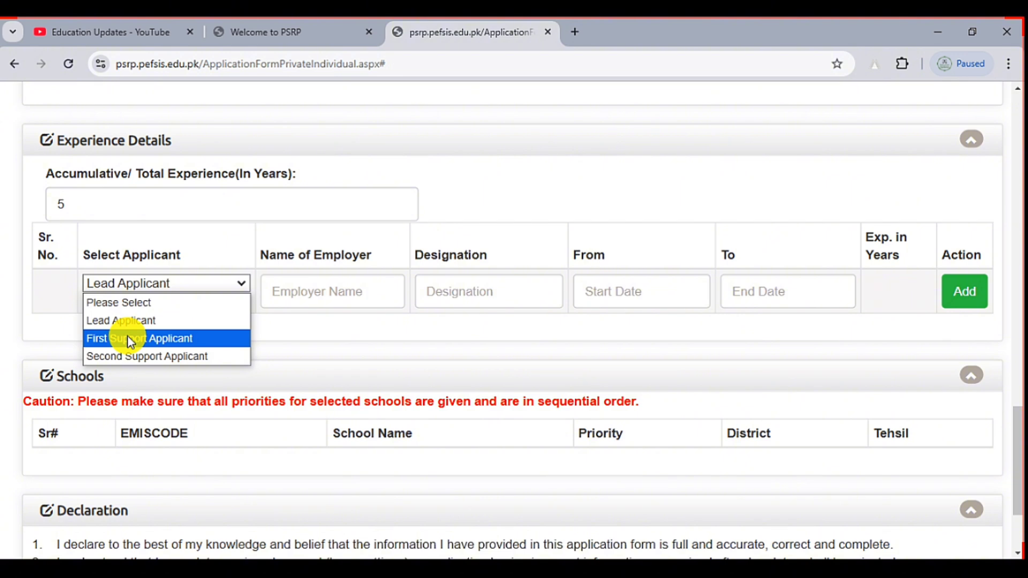
click(321, 354)
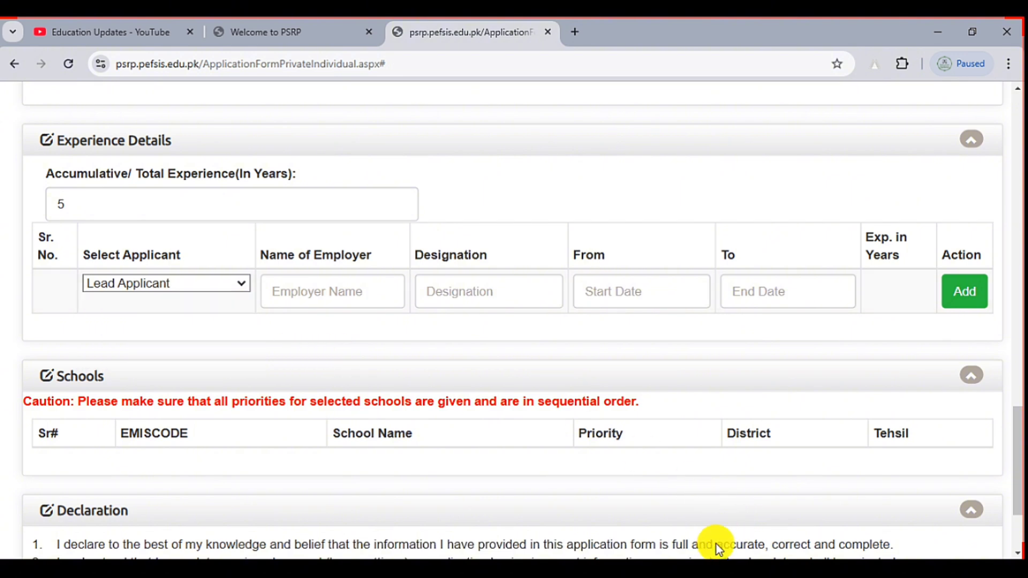
key(Tab)
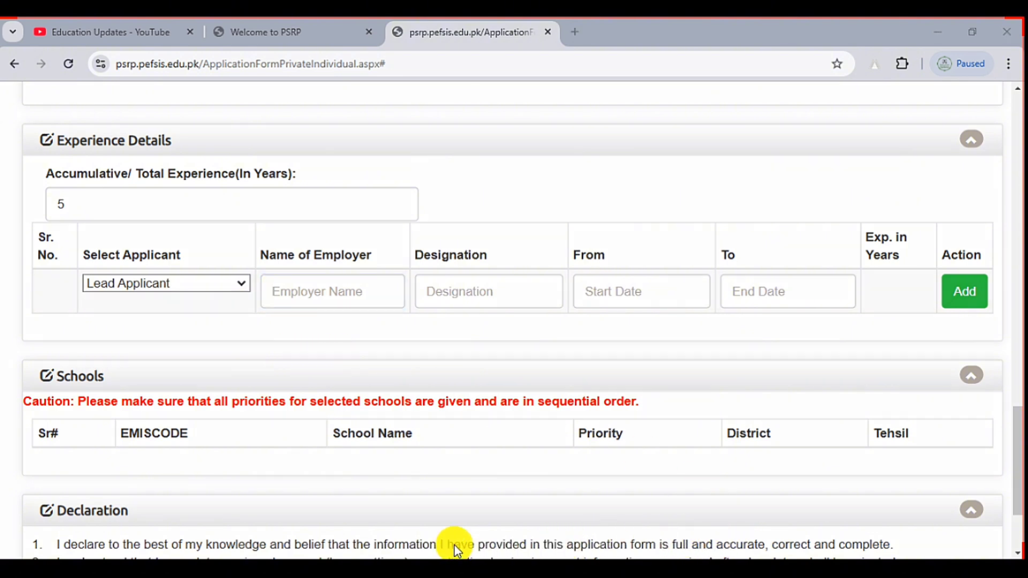
Step: Review the experience row: Private School, Teacher, 28-Jan-2020 to 30-Jan-2024, 4 years, total 5
drag(252, 234, 409, 270)
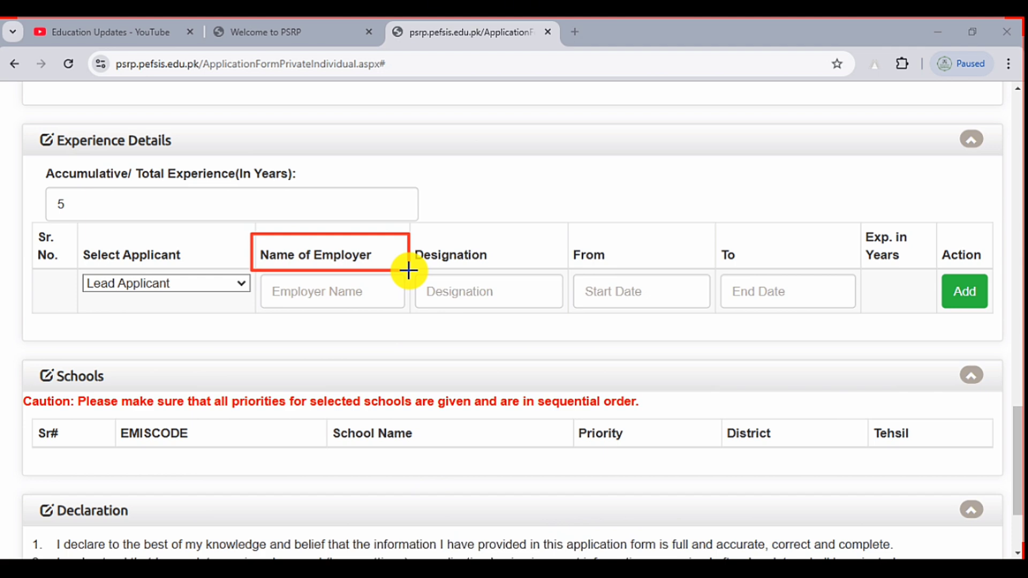
drag(253, 272, 382, 315)
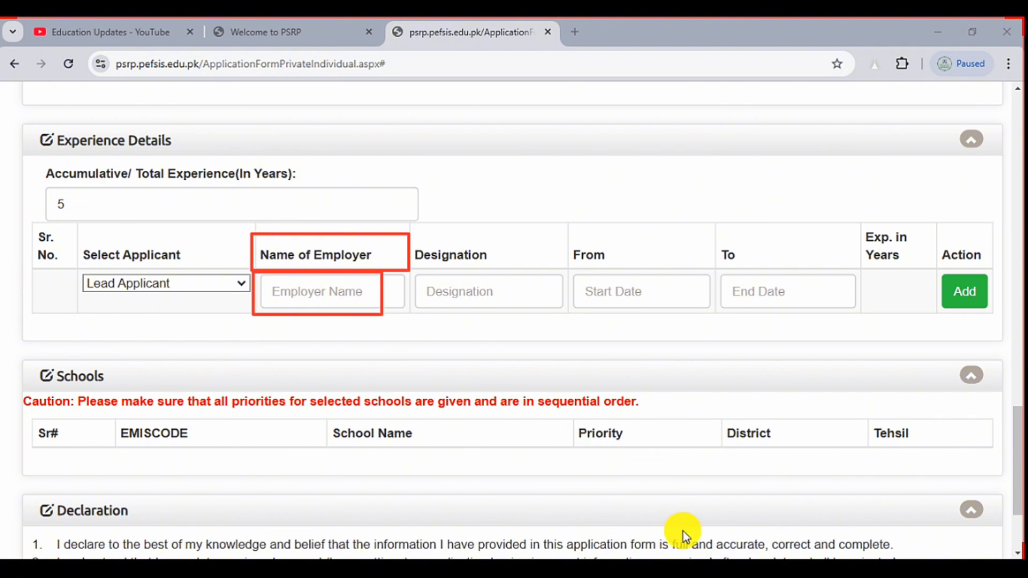
mouse_move(407, 244)
mouse_down()
mouse_move(560, 325)
mouse_move(563, 310)
mouse_up()
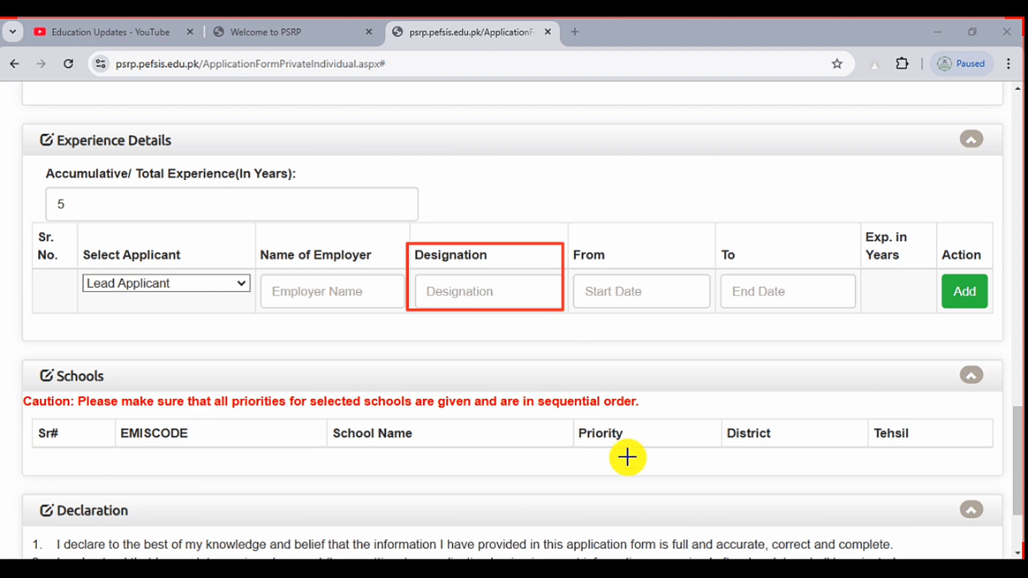
mouse_move(569, 248)
mouse_down()
mouse_move(643, 313)
mouse_move(668, 316)
mouse_up()
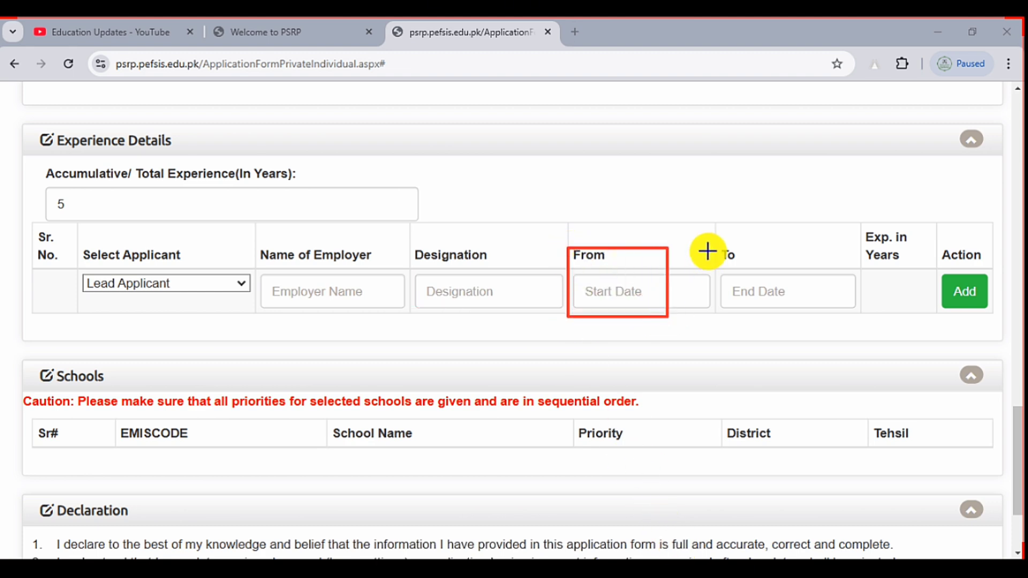
mouse_move(717, 240)
mouse_down()
mouse_move(755, 284)
mouse_move(858, 314)
mouse_up()
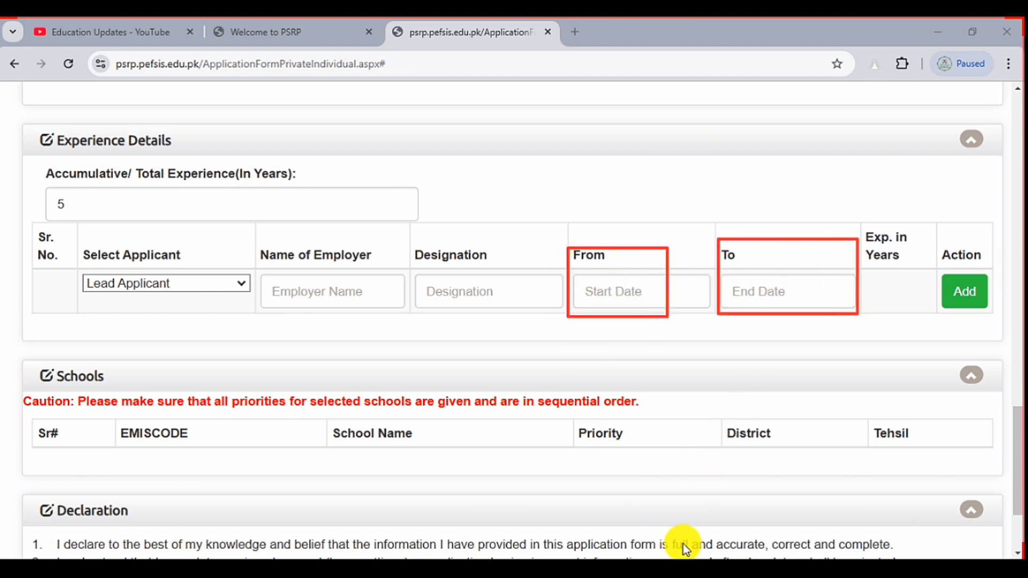
drag(935, 263, 999, 314)
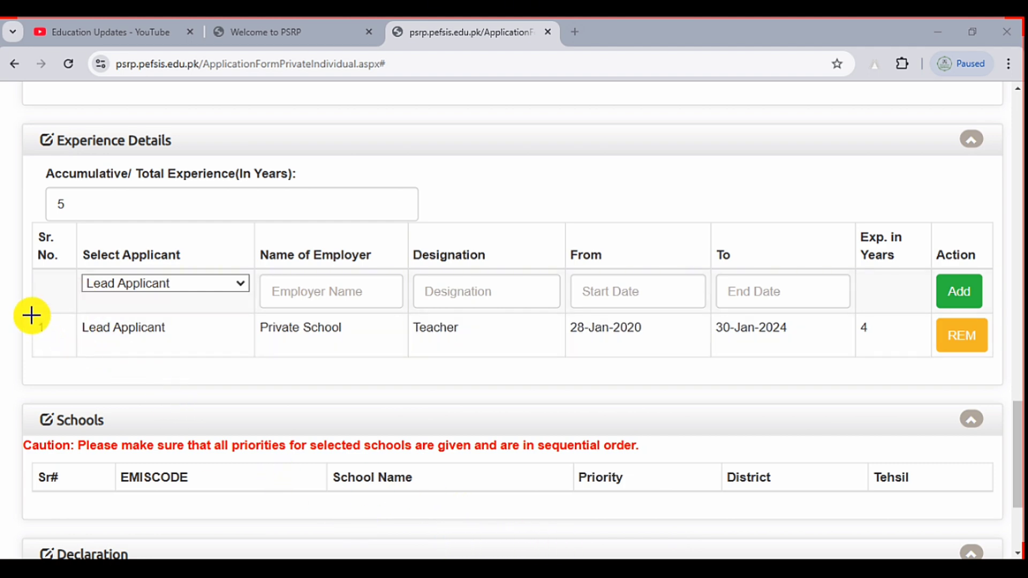
drag(30, 314, 992, 366)
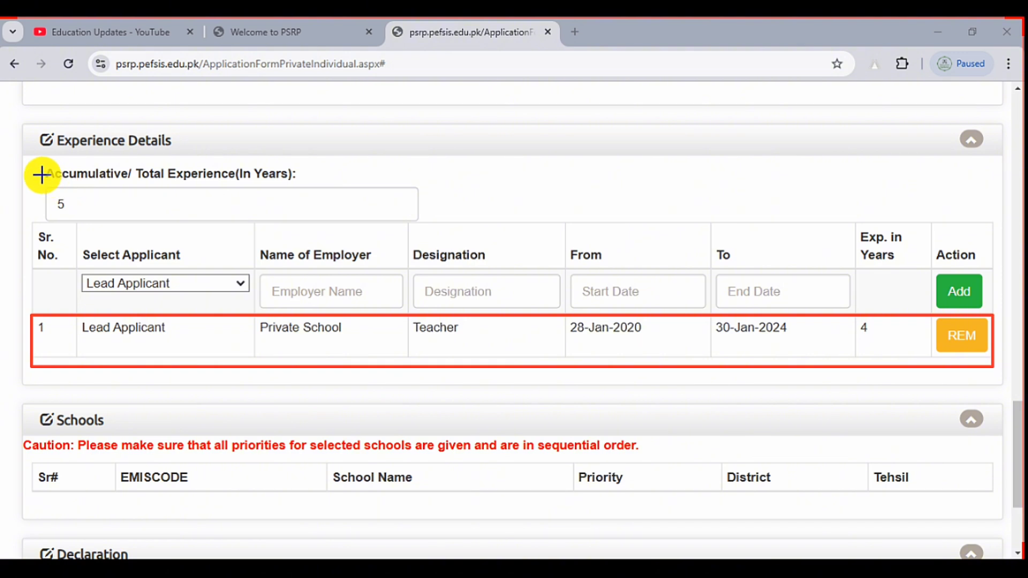
drag(48, 186, 93, 220)
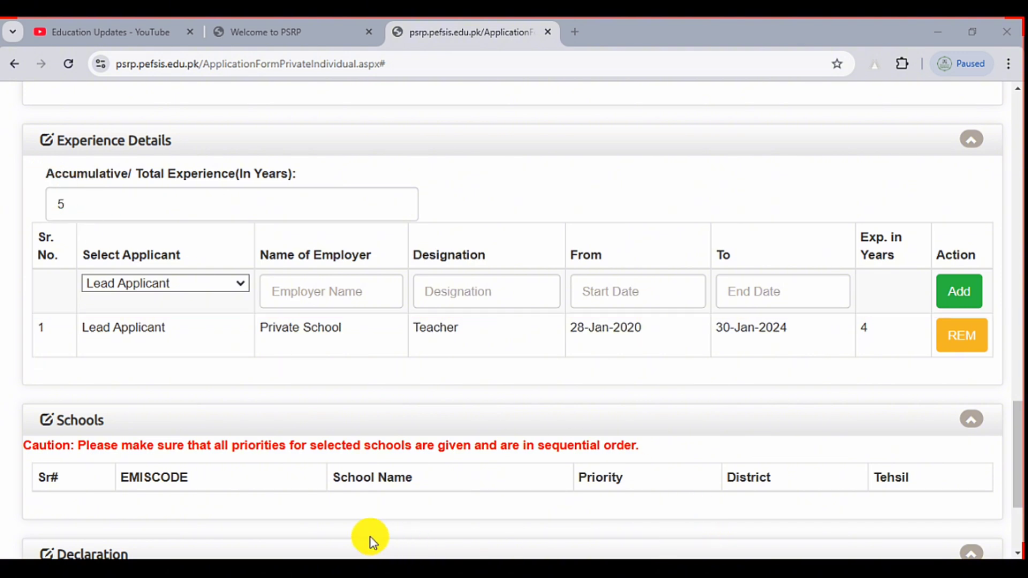
Step: Assign the new experience row to First Support Applicant, then highlight both experience rows and total experience
click(180, 283)
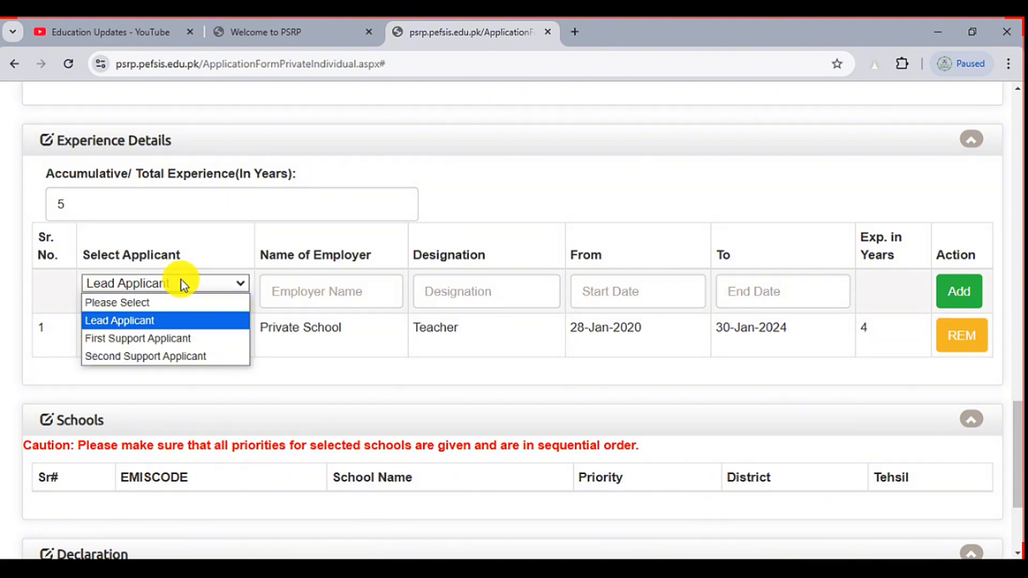
click(177, 336)
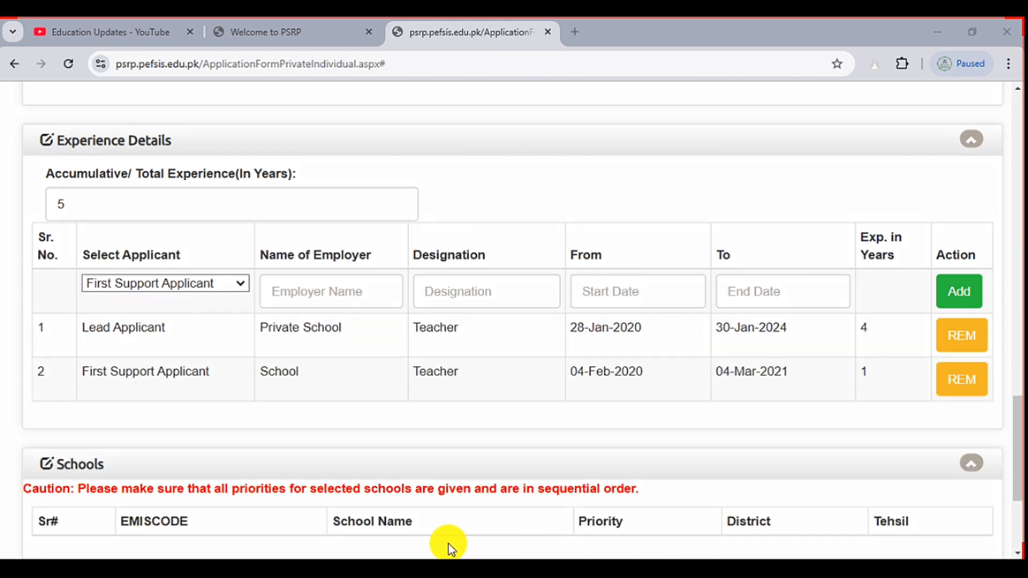
mouse_move(32, 315)
mouse_down()
mouse_move(938, 336)
mouse_move(981, 354)
mouse_up()
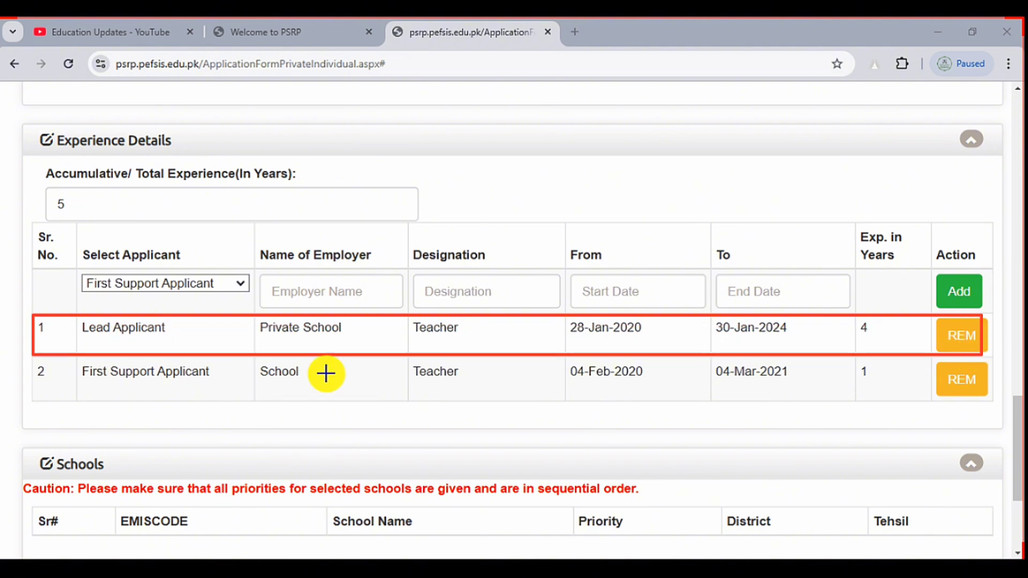
mouse_move(31, 356)
mouse_down()
mouse_move(375, 390)
mouse_move(1000, 394)
mouse_move(991, 401)
mouse_up()
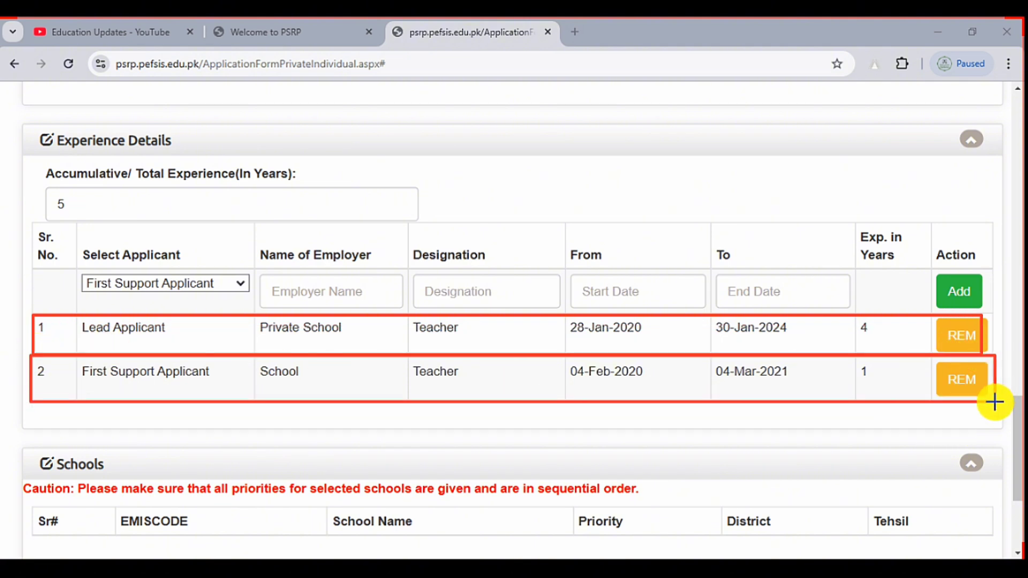
drag(23, 166, 466, 223)
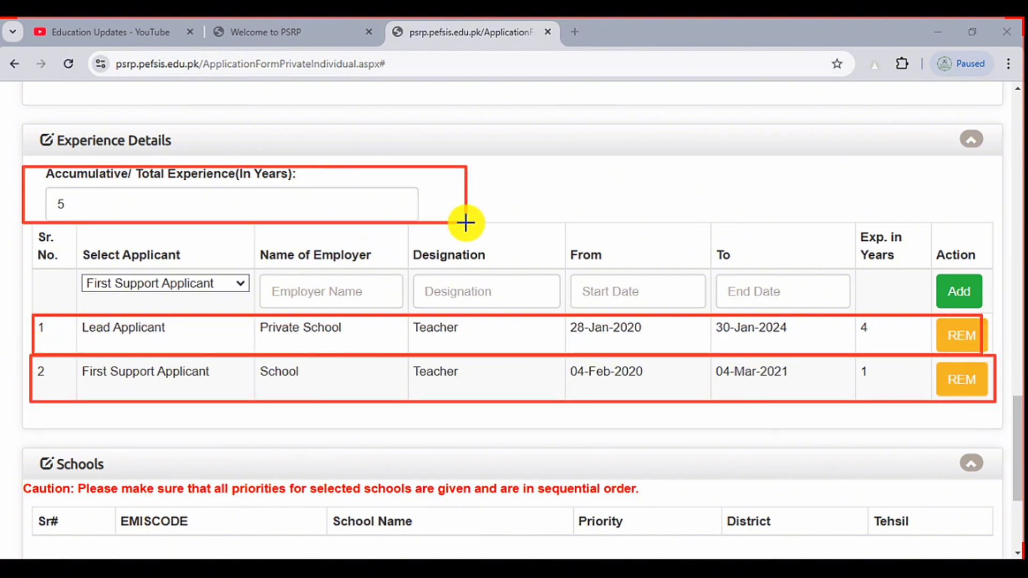
key(Escape)
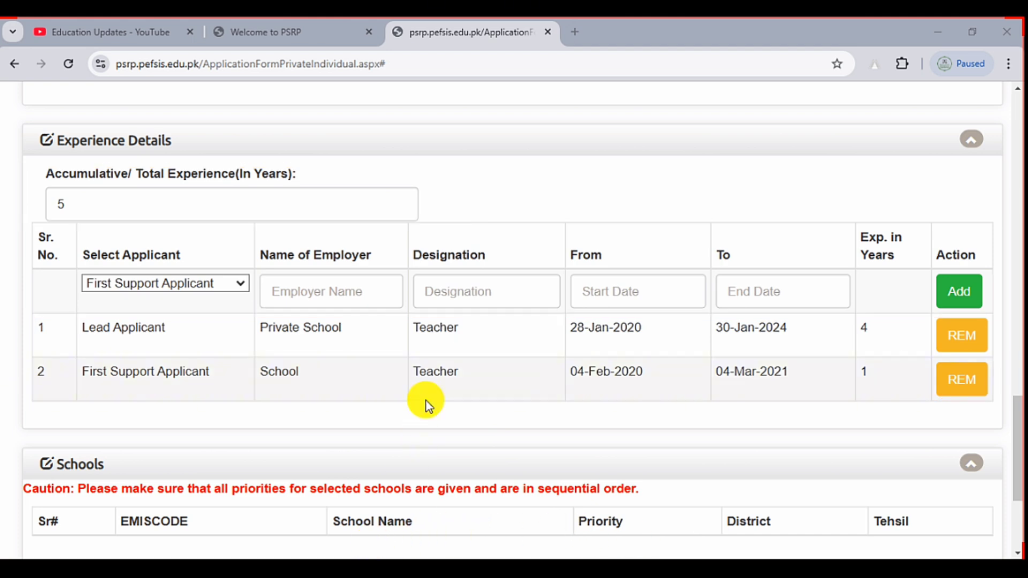
scroll(726, 543, down, 5)
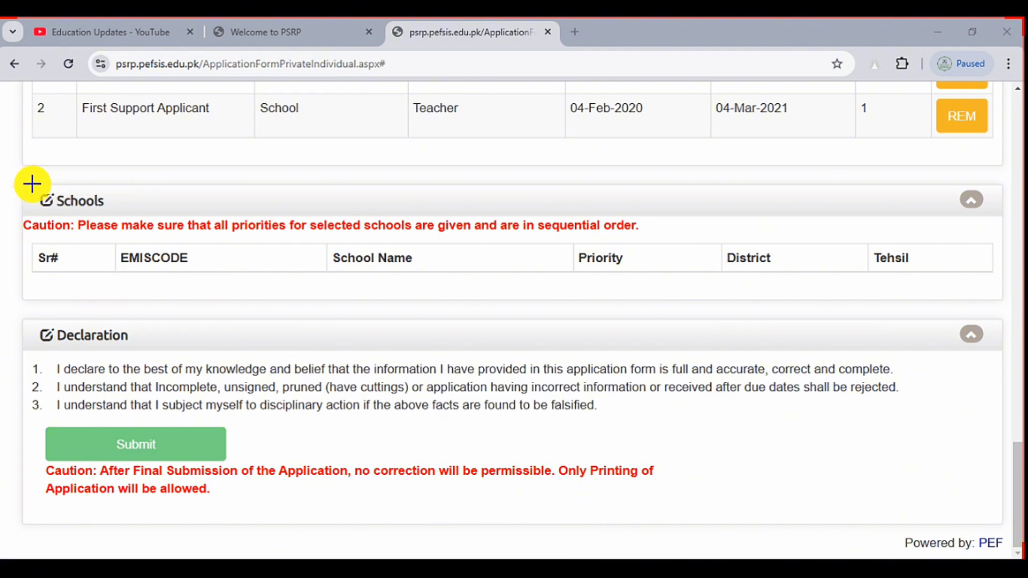
mouse_move(21, 183)
mouse_down()
mouse_move(53, 213)
mouse_move(753, 328)
mouse_move(864, 323)
mouse_up()
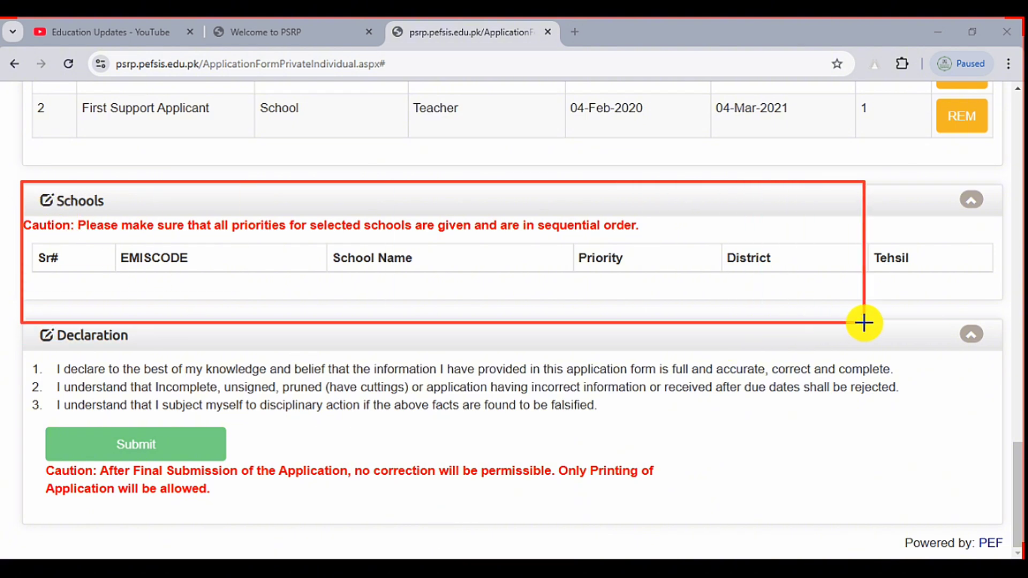
click(683, 543)
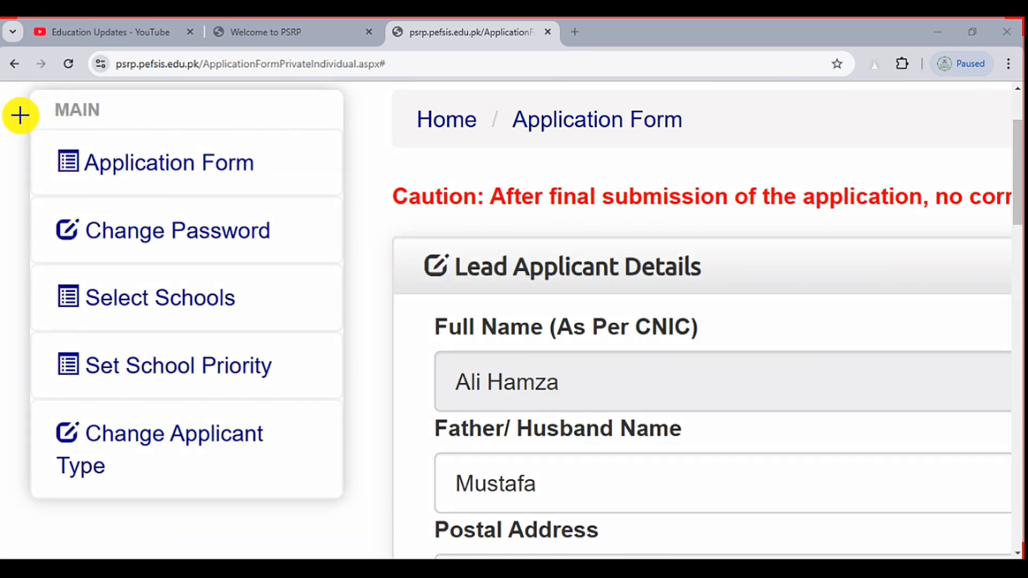
mouse_move(19, 118)
mouse_down()
mouse_move(326, 444)
mouse_move(323, 507)
mouse_up()
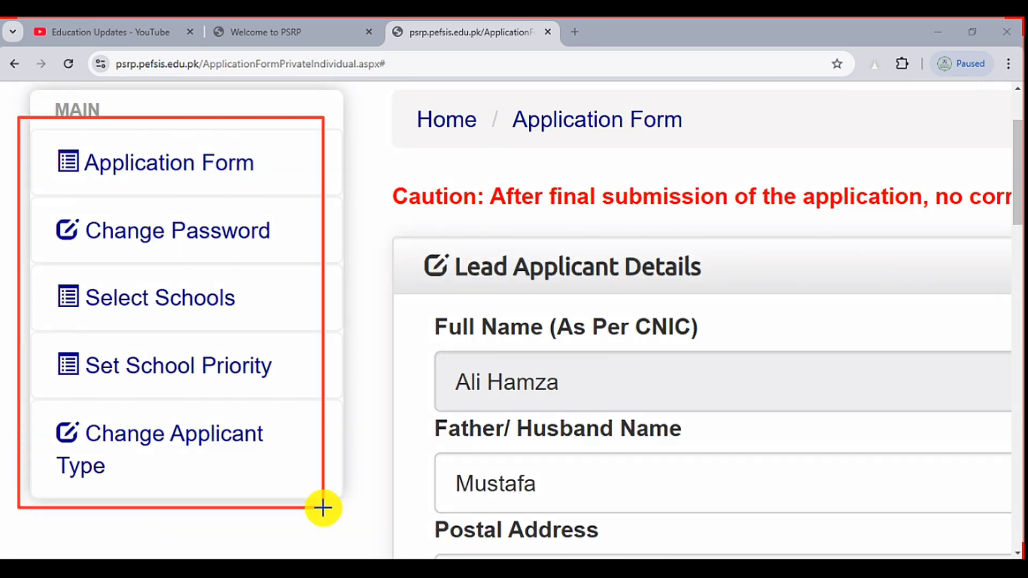
click(686, 537)
mouse_move(21, 260)
mouse_down()
mouse_move(210, 328)
mouse_move(286, 329)
mouse_up()
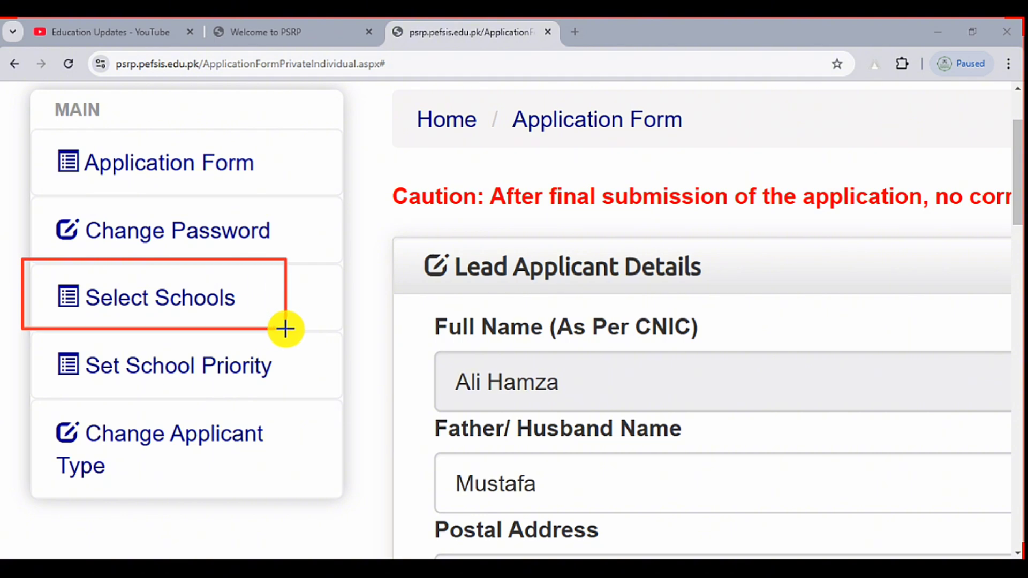
click(683, 545)
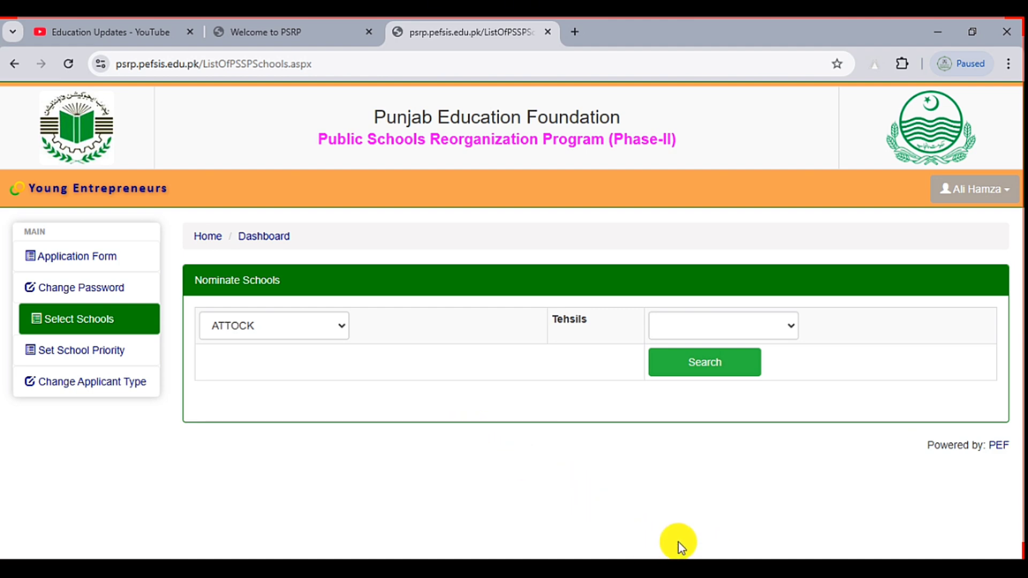
Step: Search for schools in MULTAN district, MULTAN CITY tehsil
click(269, 324)
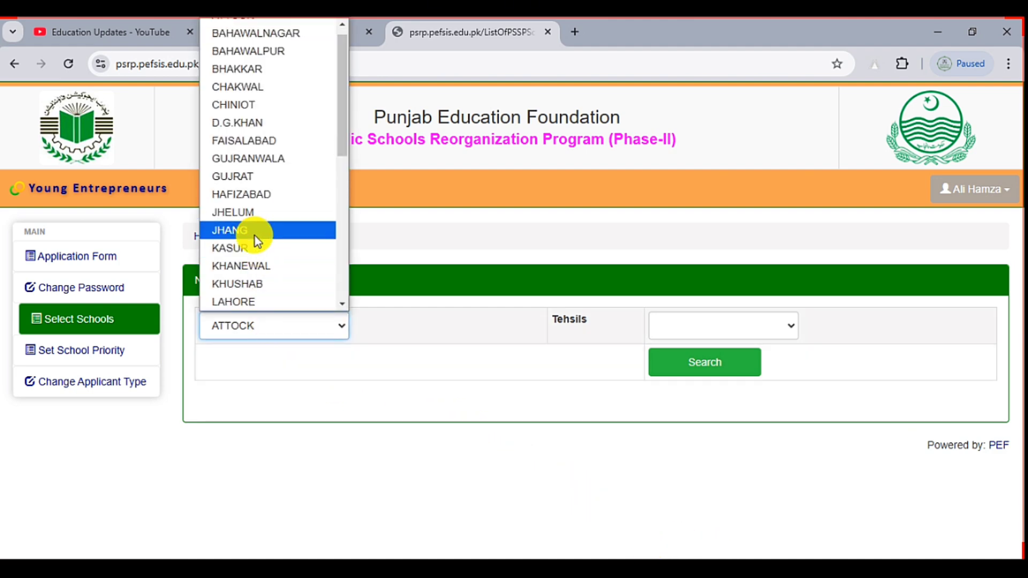
key(m)
key(m)
key(m)
key(Return)
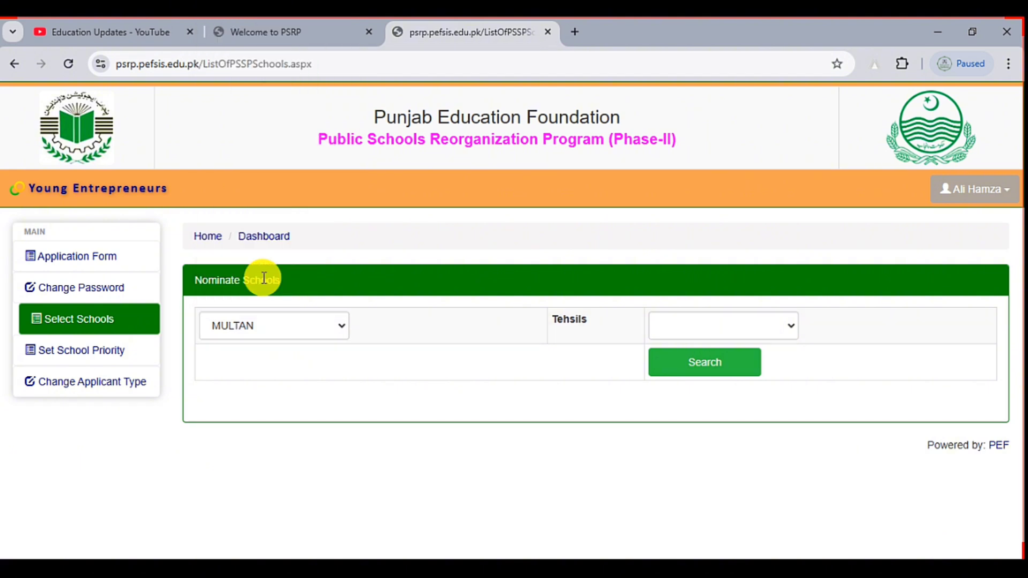
click(720, 327)
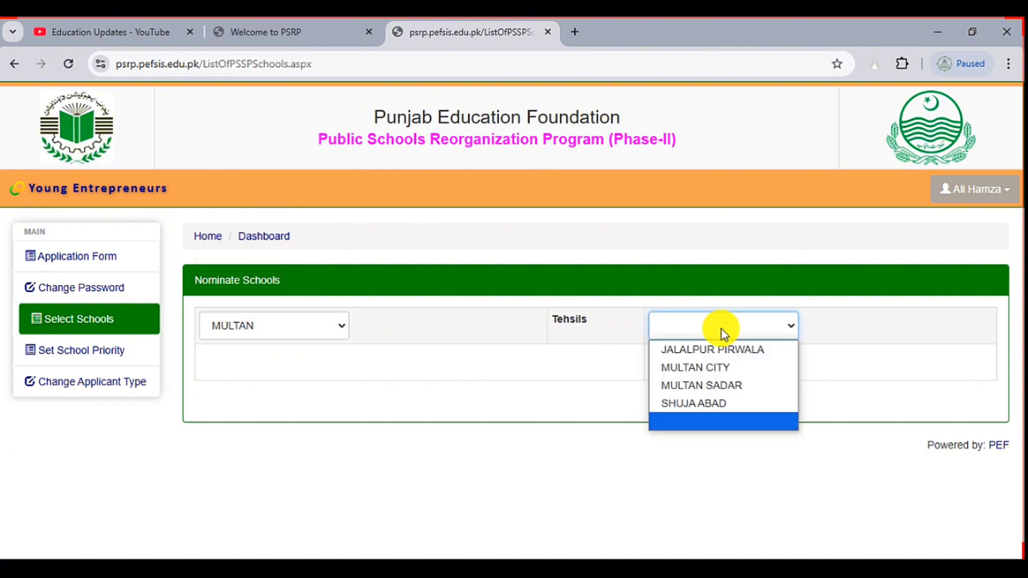
click(717, 368)
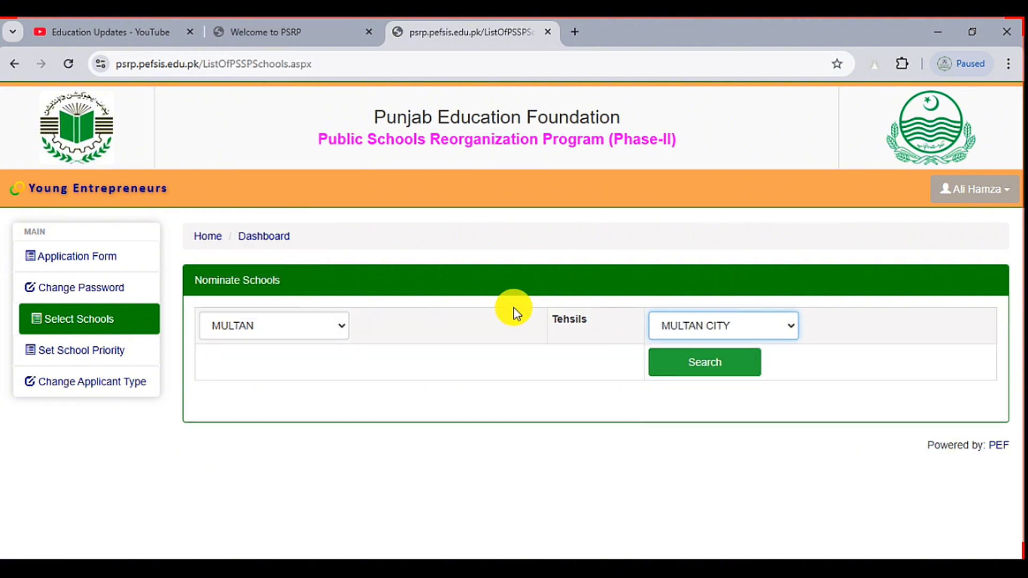
click(745, 370)
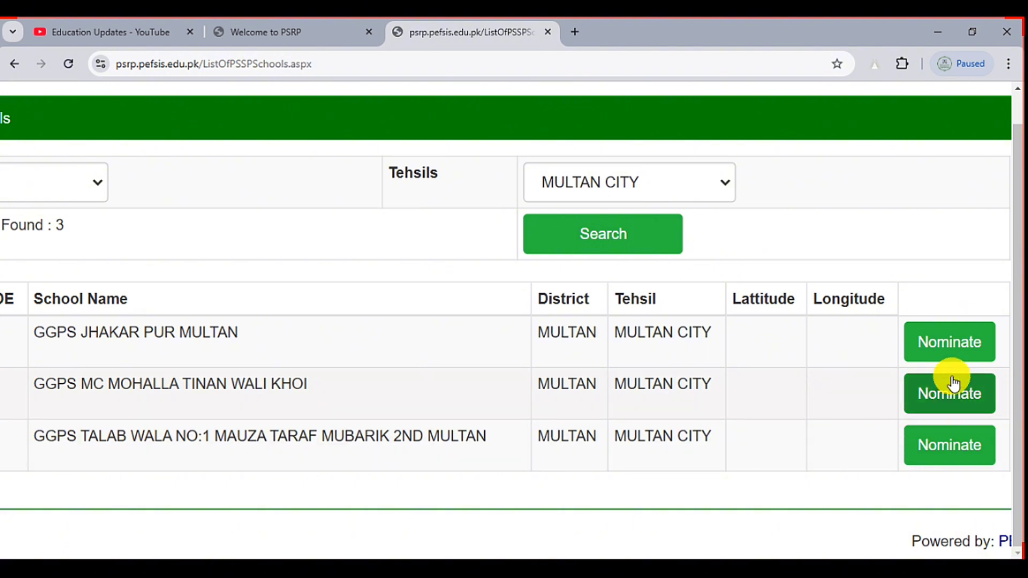
Step: Nominate GGPS JHAKAR PUR MULTAN, GGPS MC MOHALLA TINAN WALI KHOI and the third Multan City school
click(949, 351)
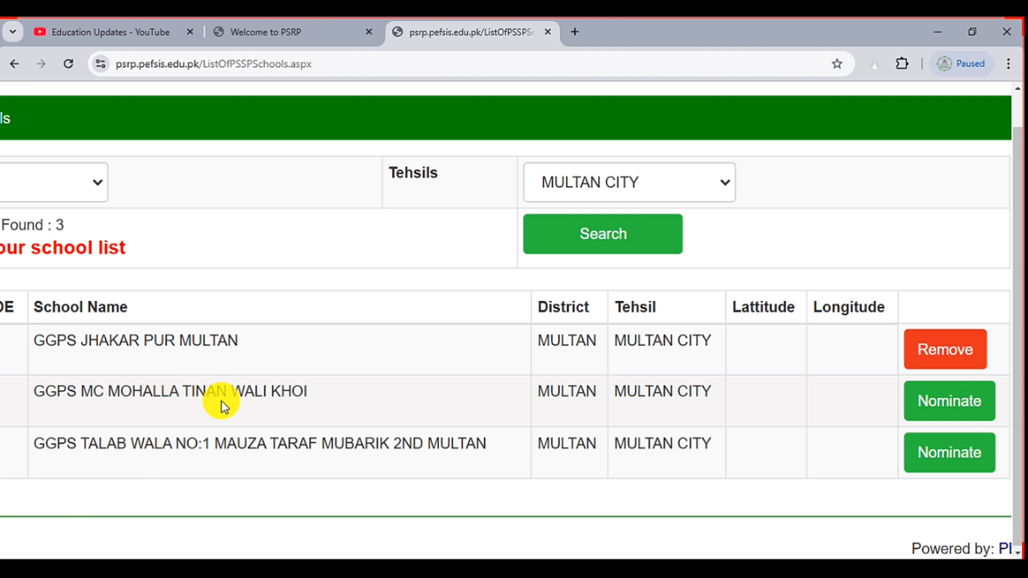
click(923, 413)
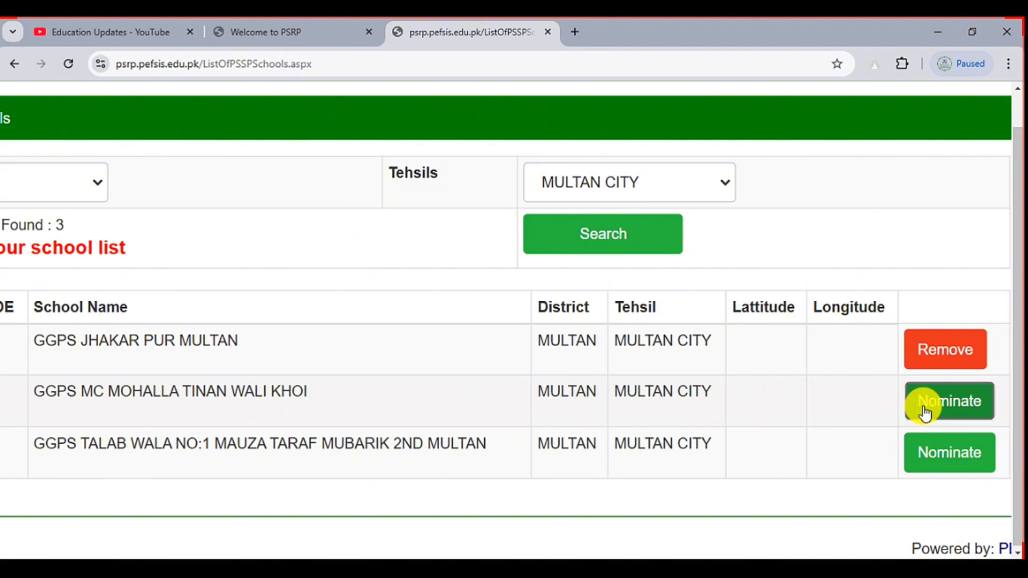
click(925, 450)
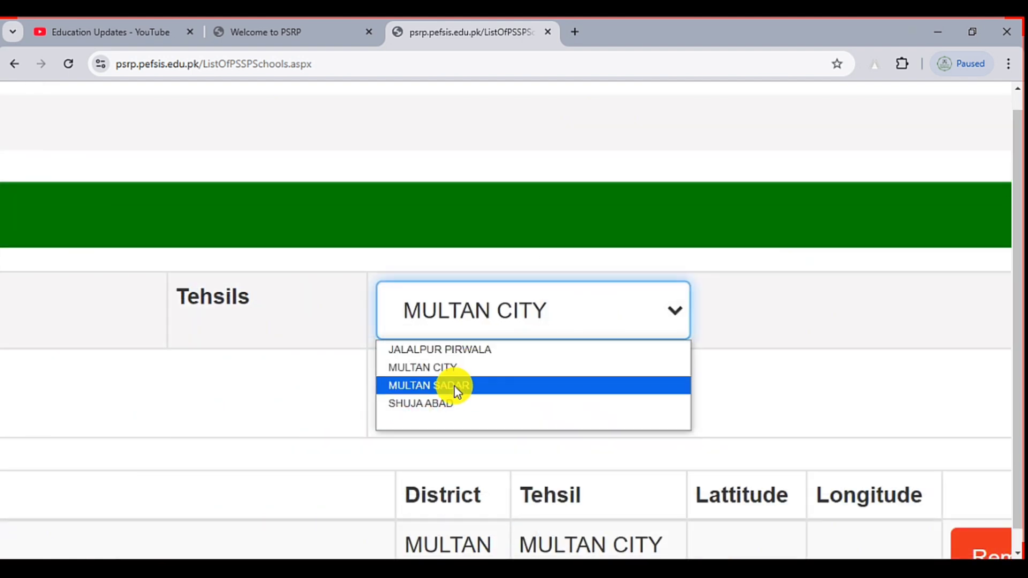
Step: Search MULTAN SADAR tehsil and nominate GGPS HAMAD PUR and GPS JHOKE ARBI
click(453, 383)
click(454, 389)
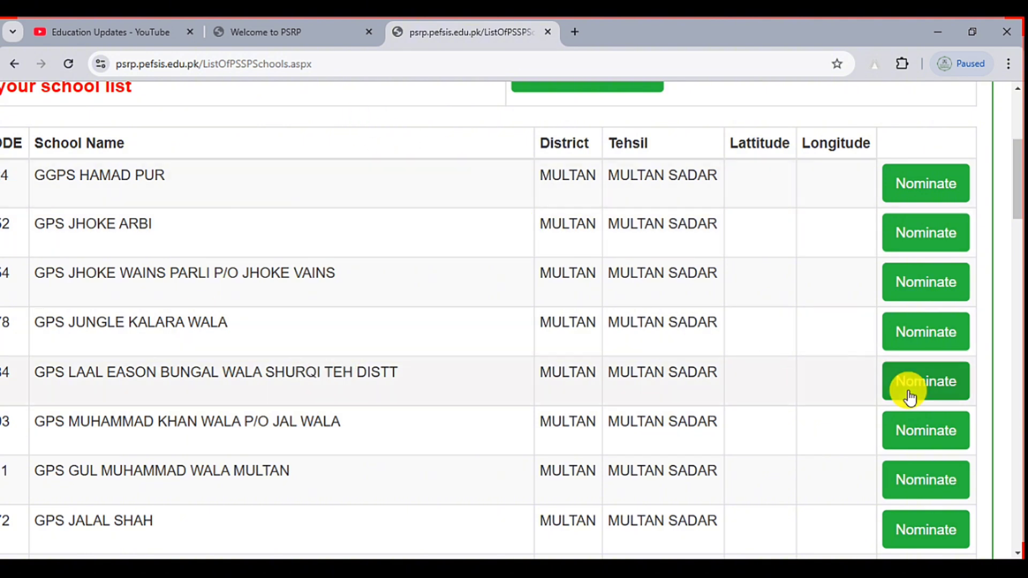
click(939, 179)
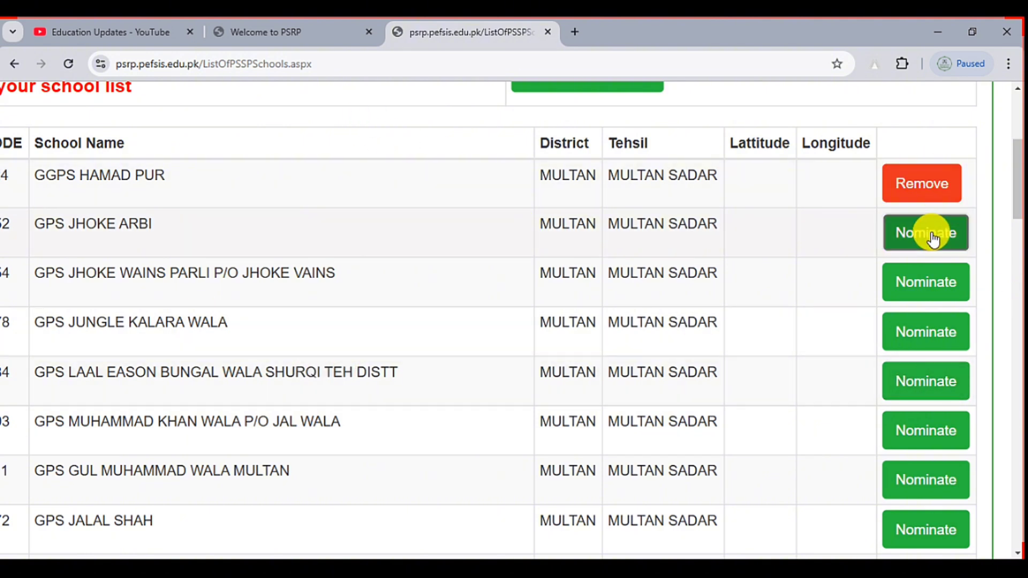
click(933, 239)
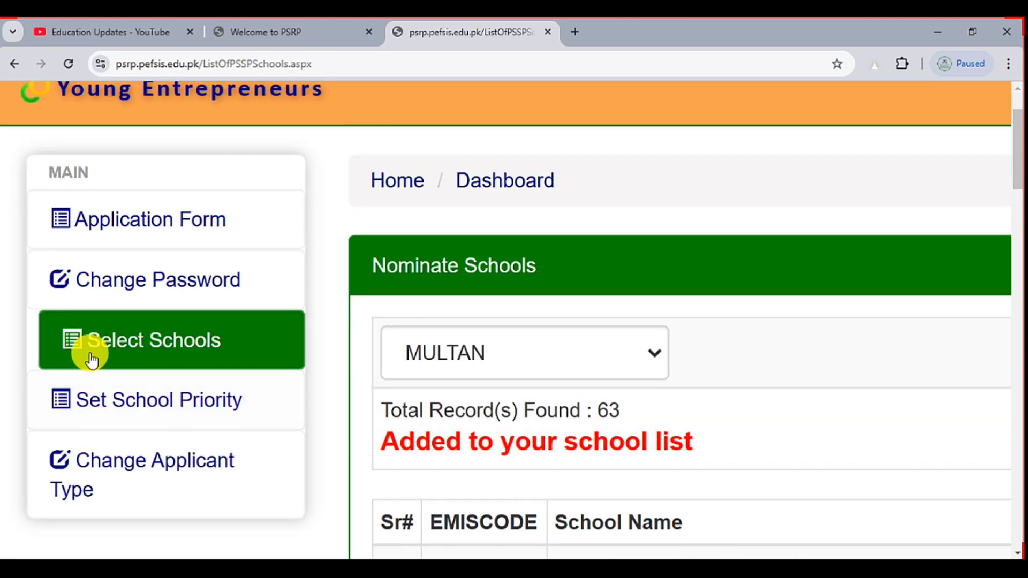
Step: Open the school ranking page and highlight the nominated schools' tehsils and empty priority boxes
click(105, 410)
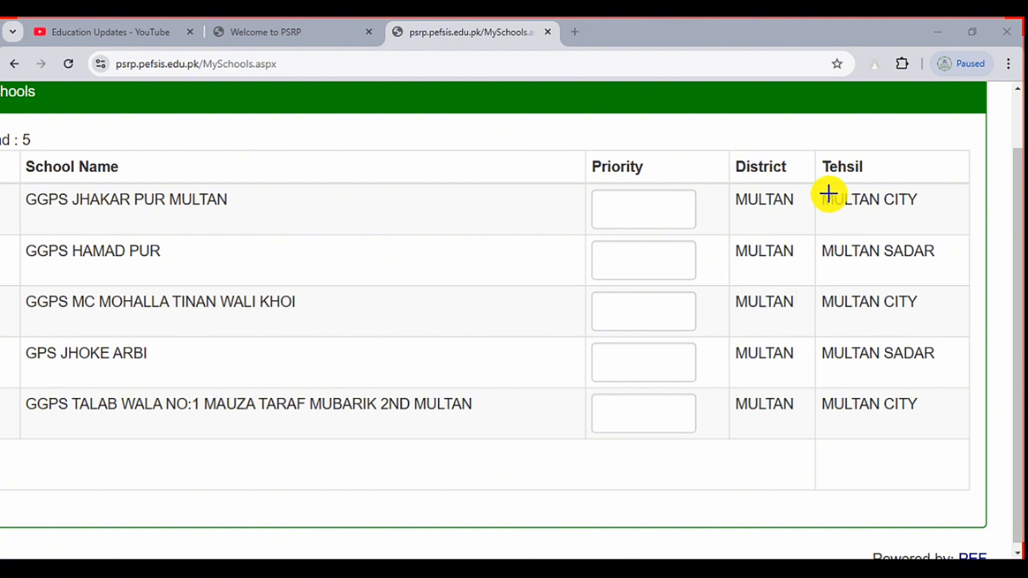
mouse_move(823, 183)
mouse_down()
mouse_move(917, 342)
mouse_move(948, 422)
mouse_up()
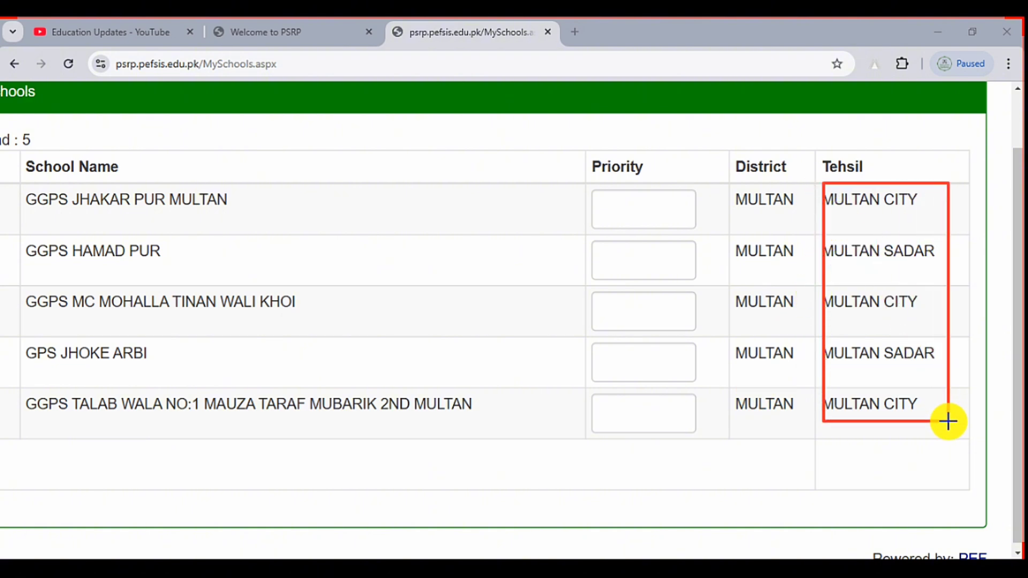
key(Escape)
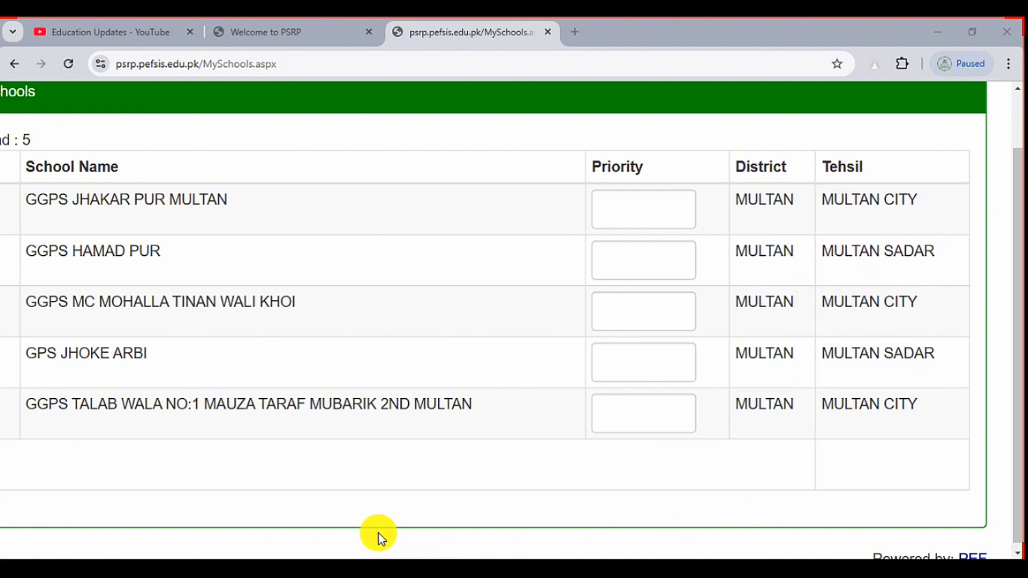
mouse_move(586, 176)
mouse_down()
mouse_move(695, 310)
mouse_move(706, 445)
mouse_up()
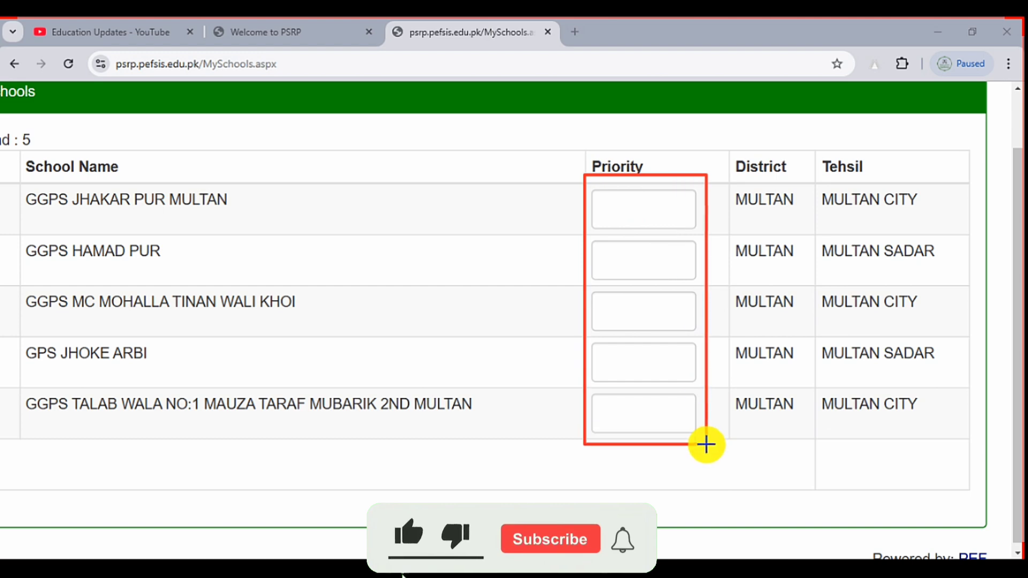
key(Escape)
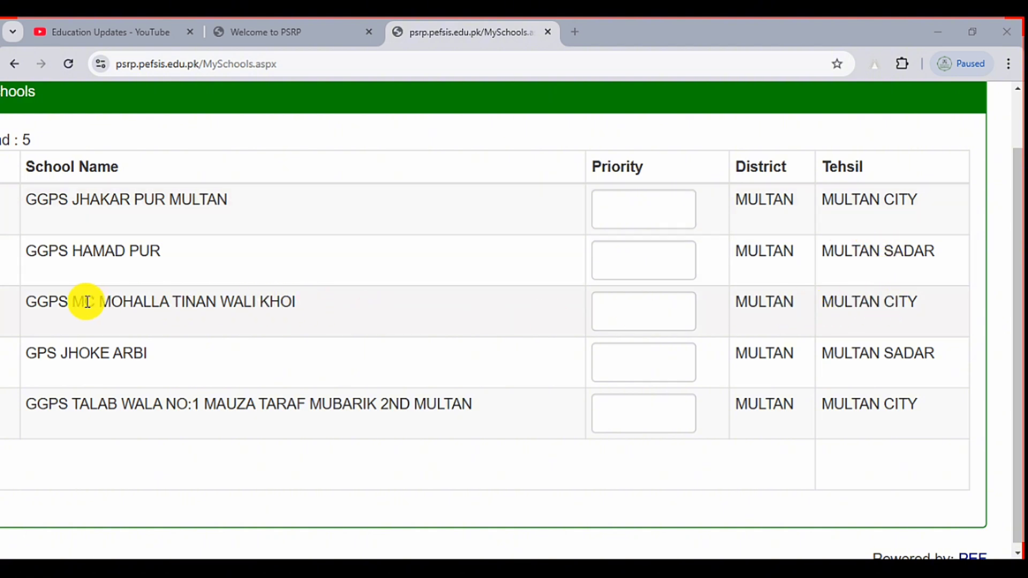
drag(85, 301, 281, 316)
Step: Enter priorities: MC Mohalla 1, Jhakar Pur 2, Talab Wala 3, Jhoke Arbi 4, Hamad Pur 5
click(610, 311)
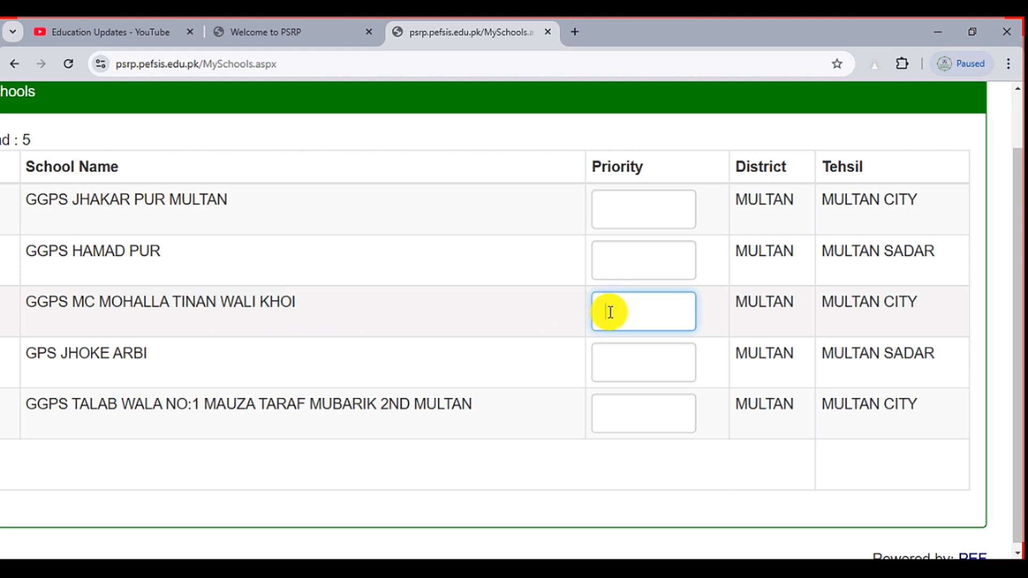
text(1)
click(840, 199)
click(653, 199)
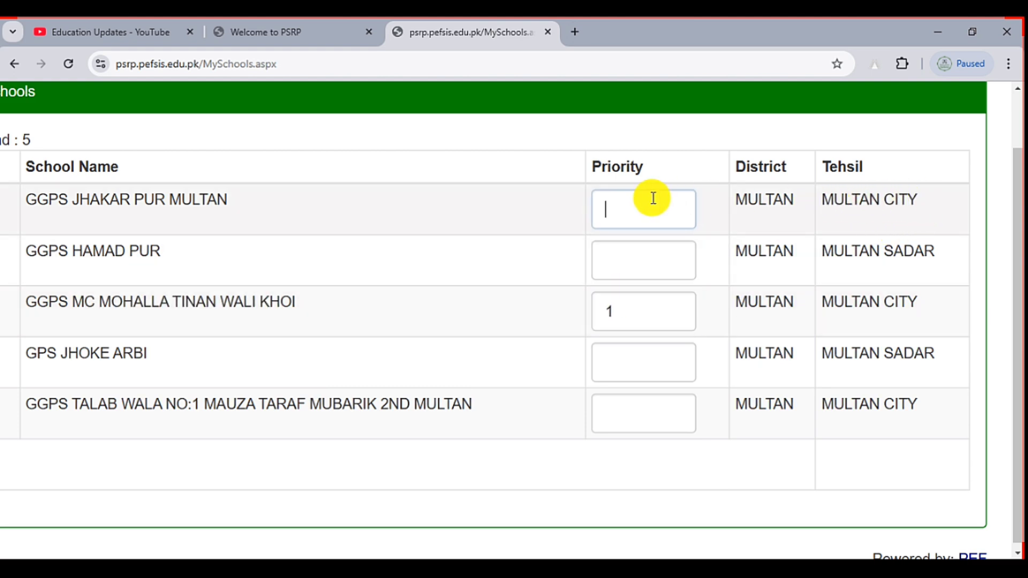
text(2)
click(632, 414)
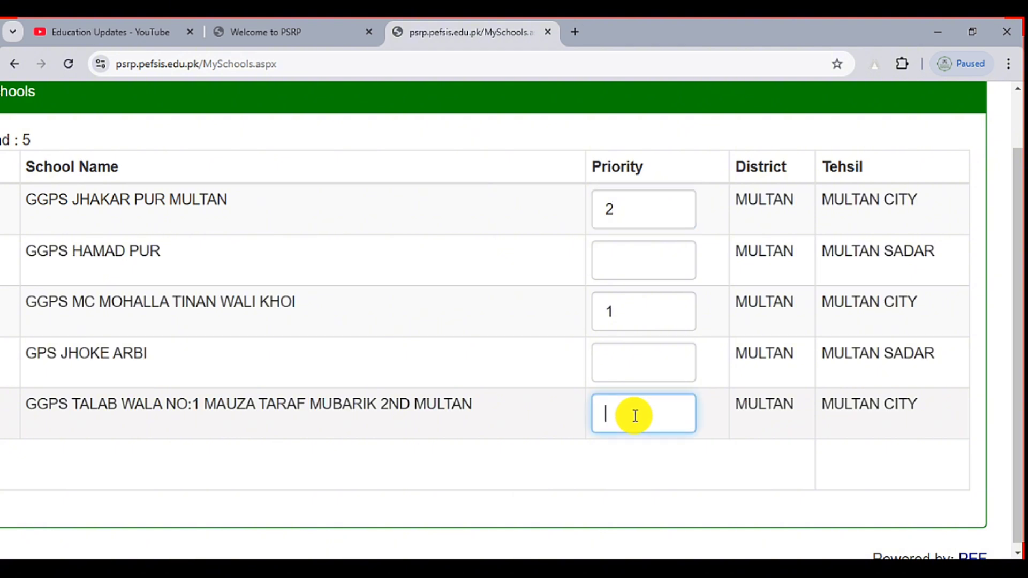
text(3)
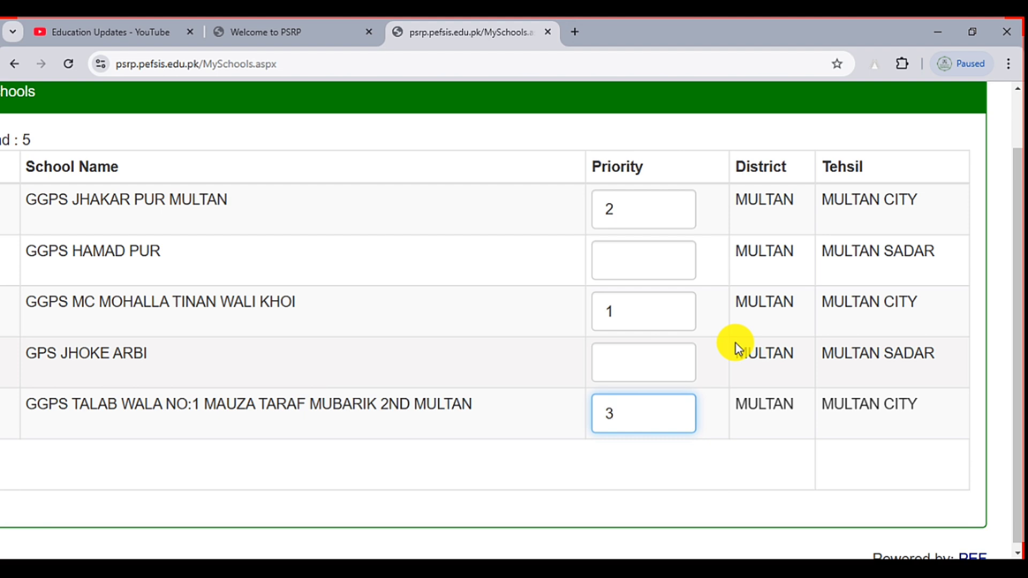
click(649, 365)
text(4)
click(627, 260)
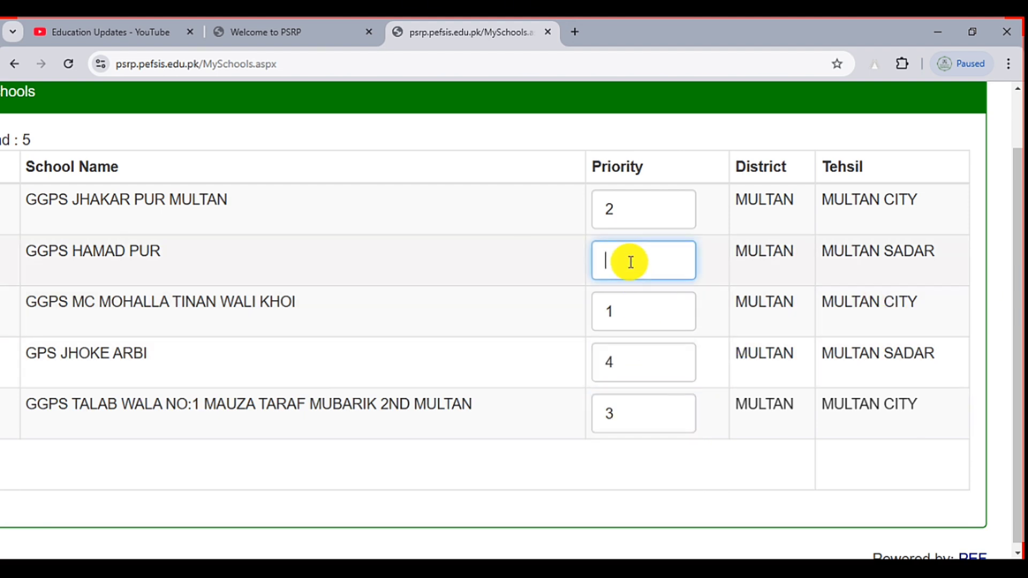
text(5)
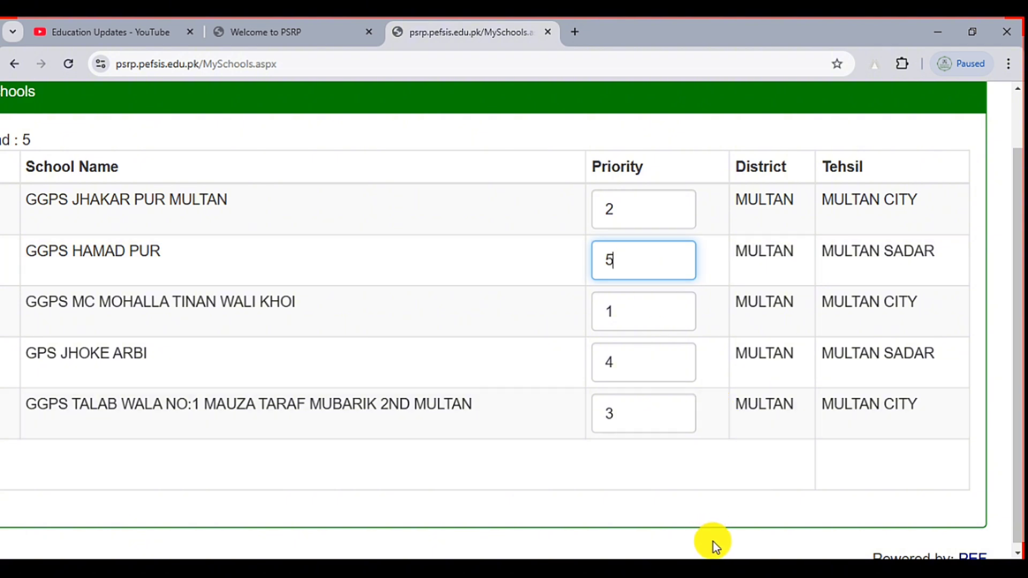
Step: Save the five priorities and confirm the 'Priority is Saved Successfully!' message
scroll(716, 542, left, 5)
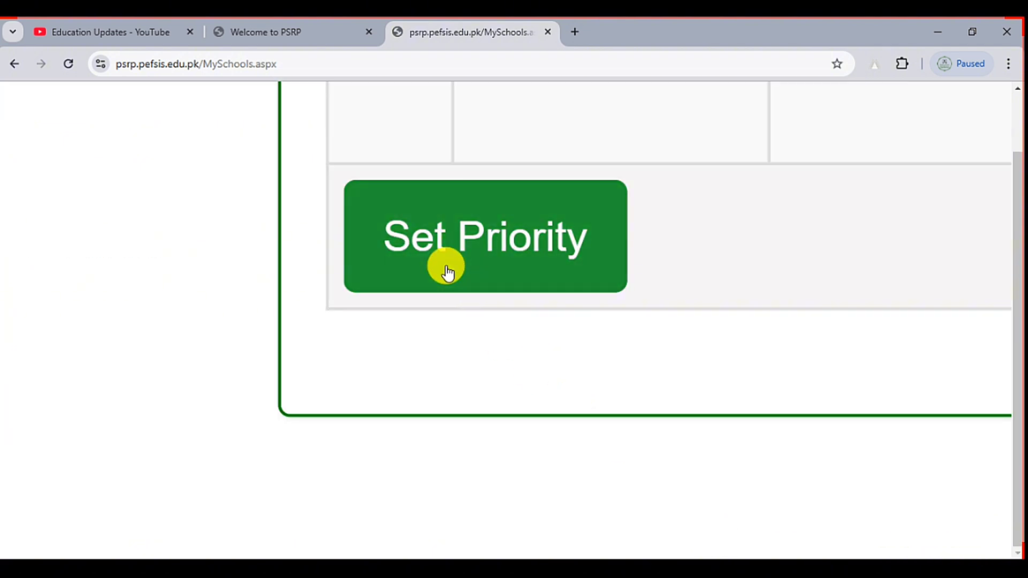
click(546, 246)
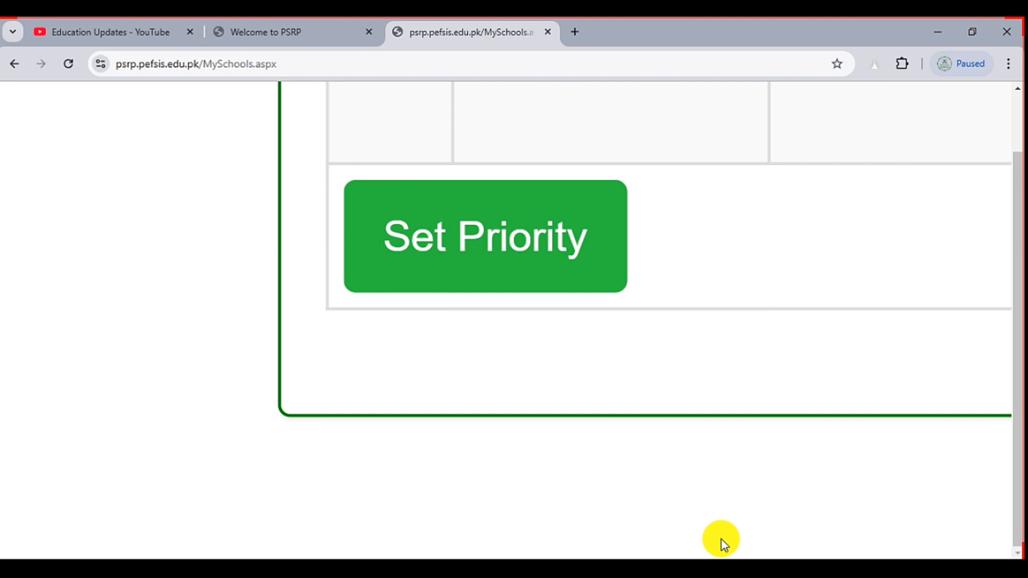
click(589, 542)
click(457, 542)
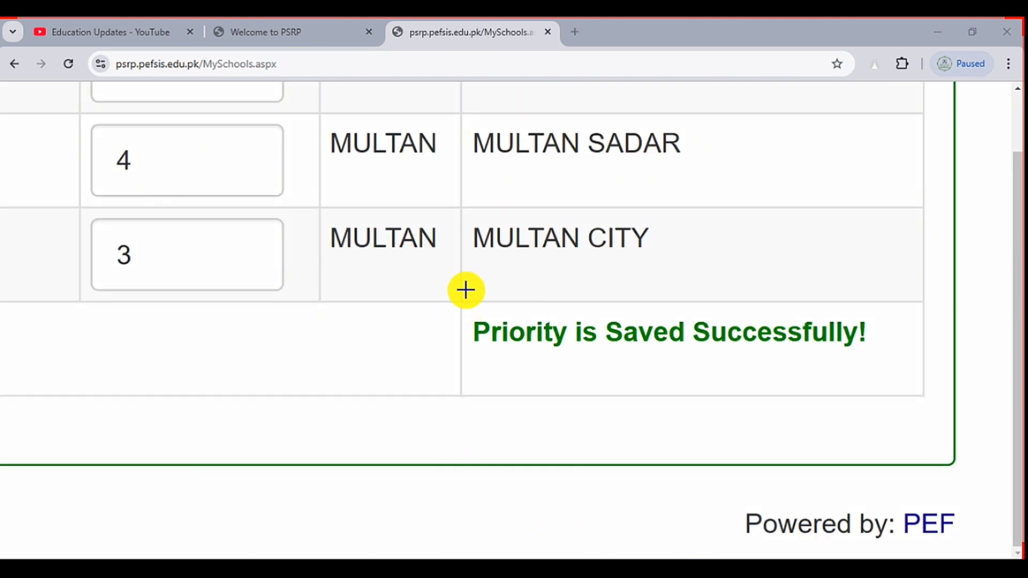
drag(466, 304, 933, 377)
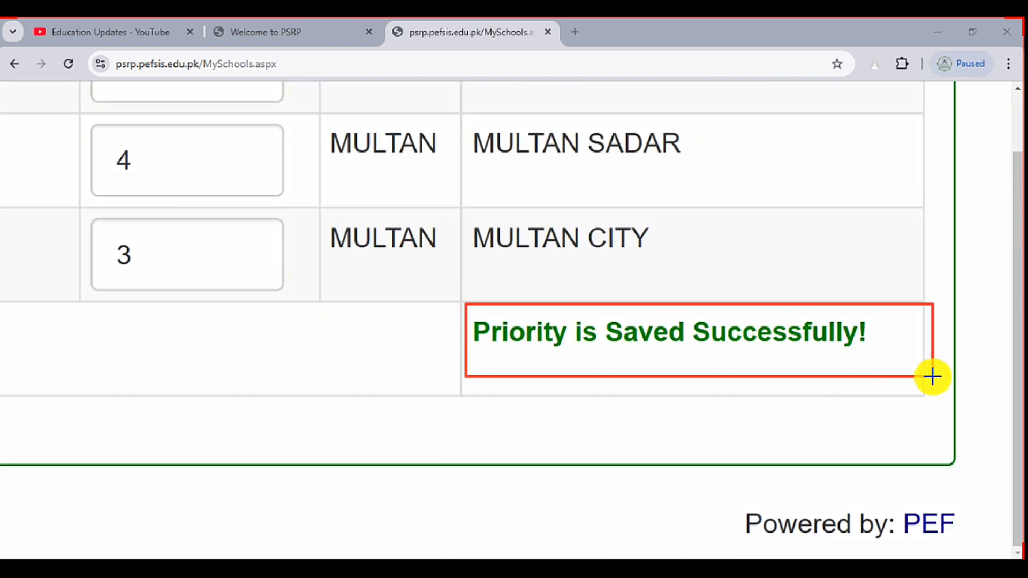
click(684, 537)
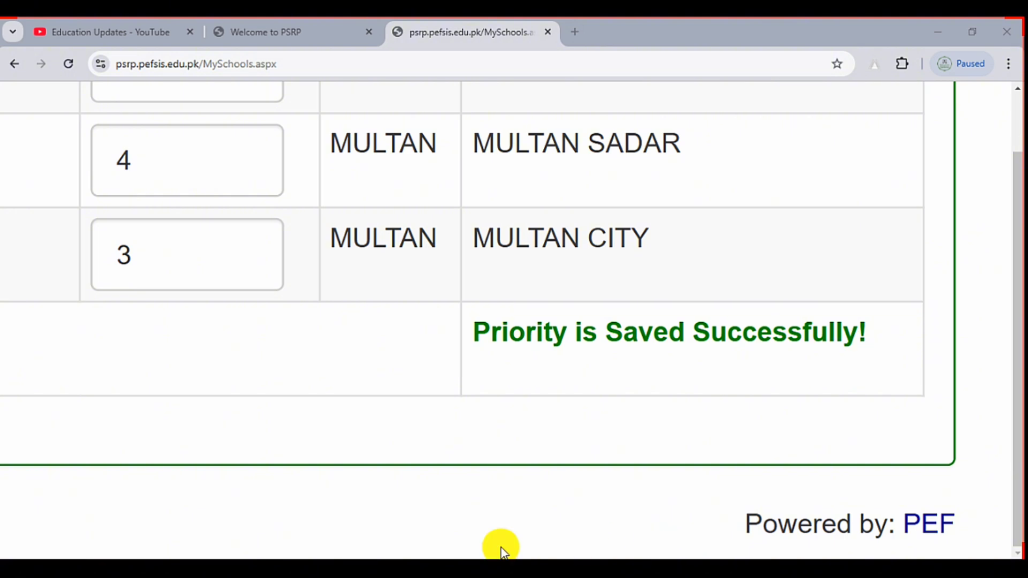
Step: Open the Application Form and highlight its Priority and Tehsil columns
scroll(722, 544, up, 10)
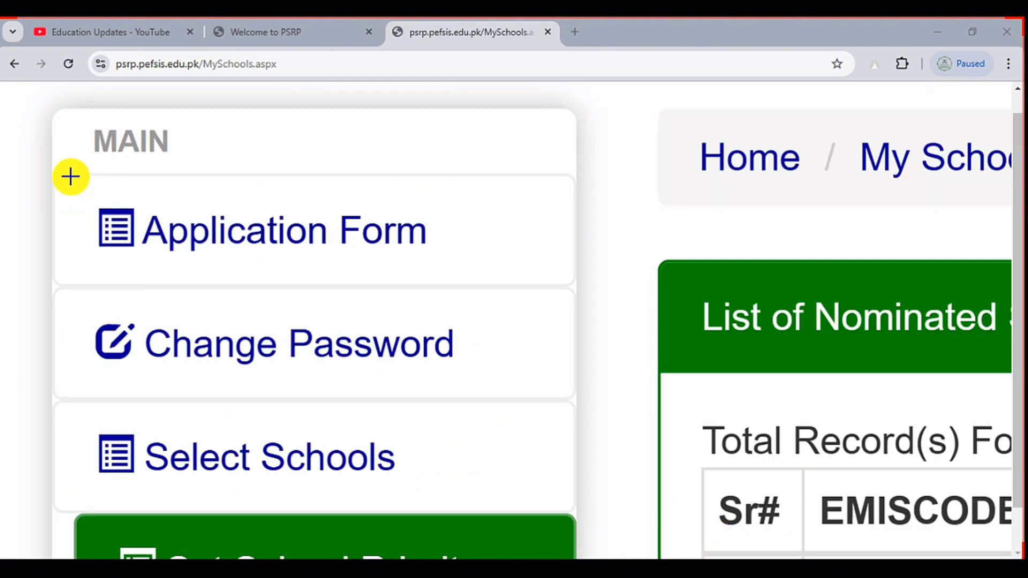
drag(70, 177, 463, 269)
click(685, 550)
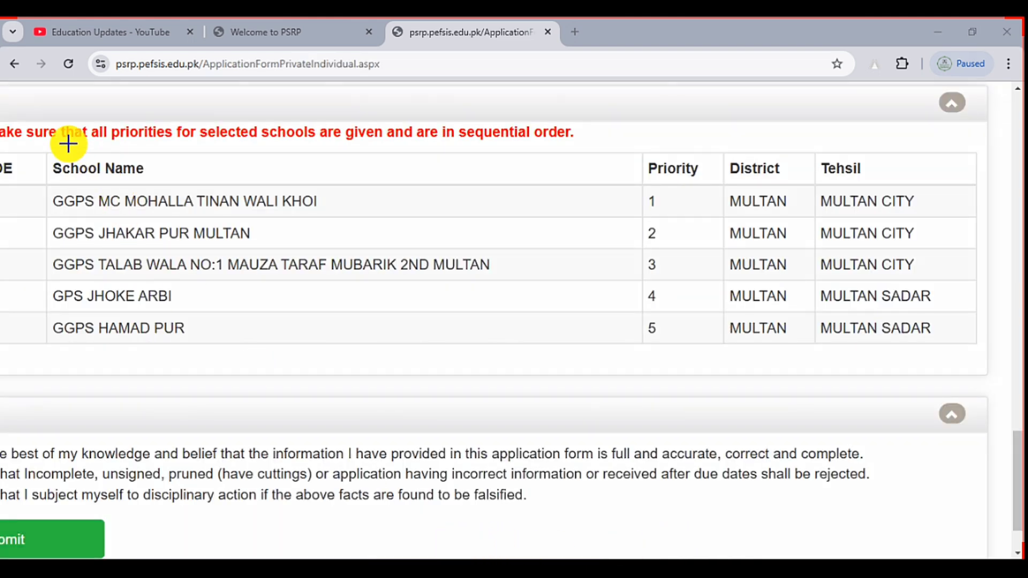
drag(637, 149, 723, 348)
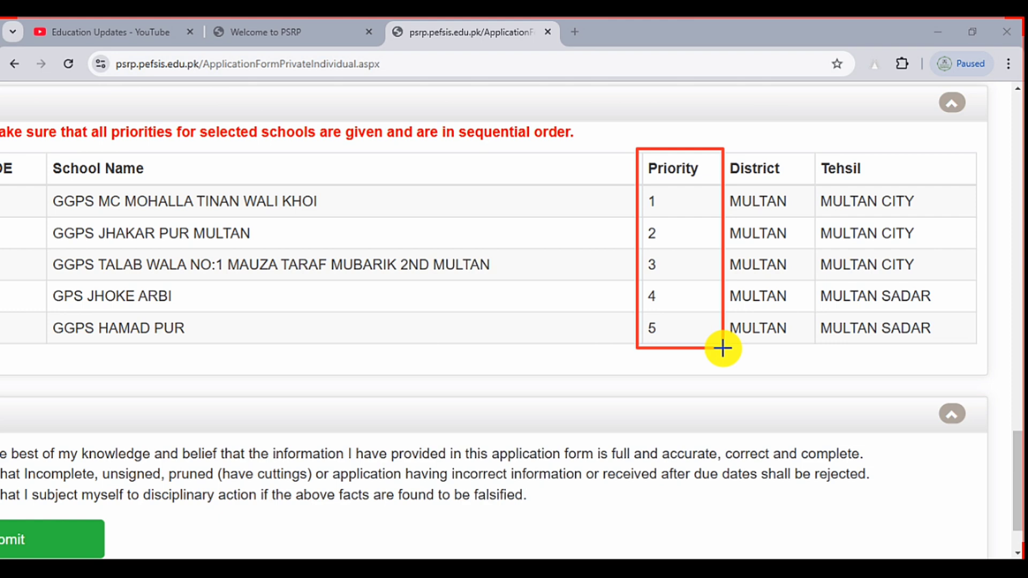
drag(813, 177, 943, 347)
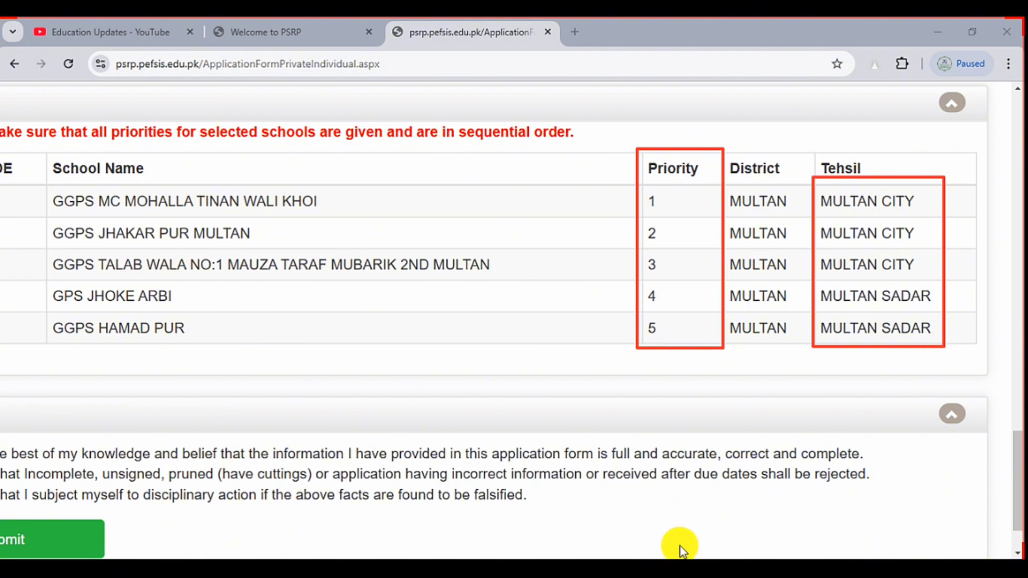
key(Escape)
Step: Highlight the Declaration text and the Submit section further down the form
scroll(713, 551, down, 3)
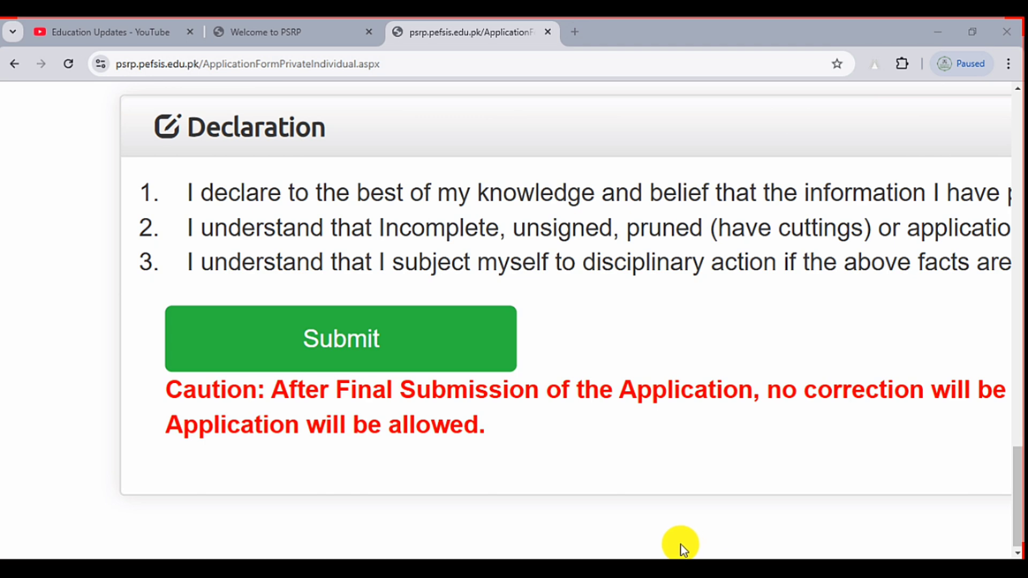
drag(138, 160, 786, 329)
key(Escape)
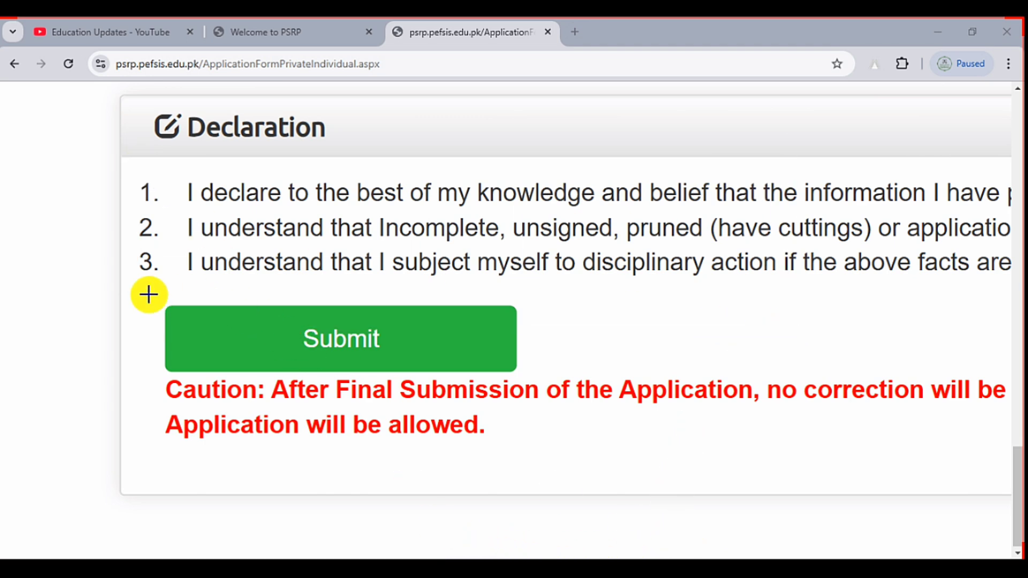
drag(148, 294, 544, 376)
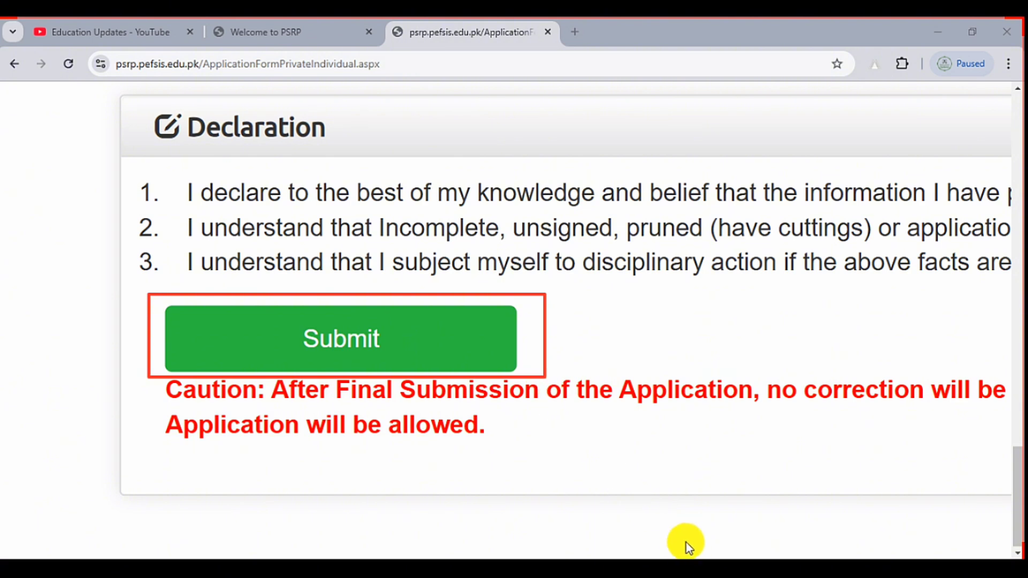
key(Escape)
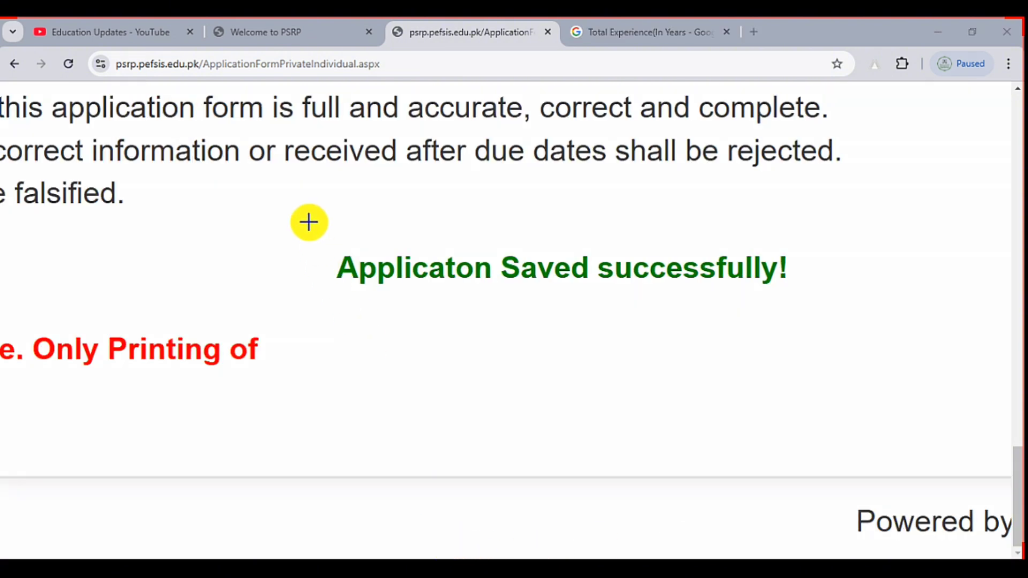
Step: Submit the application, then open Print Application to show the form with its Application ID
drag(308, 220, 851, 336)
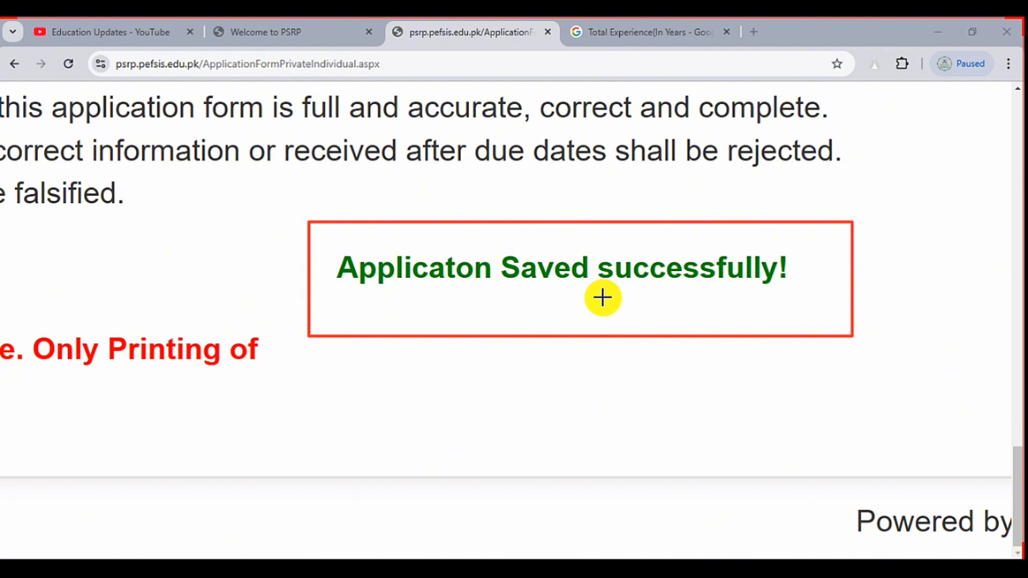
scroll(650, 378, up, 15)
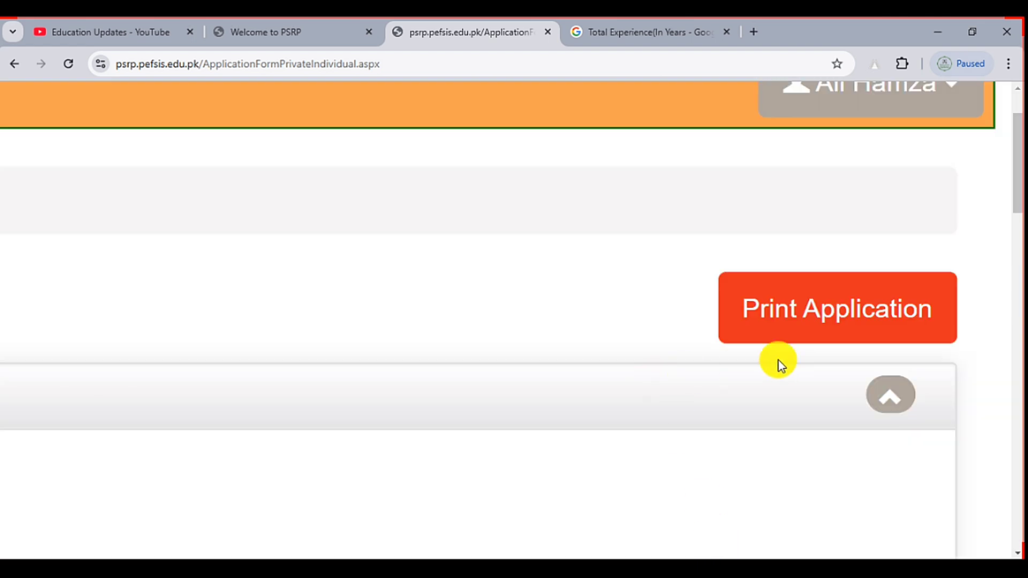
click(804, 317)
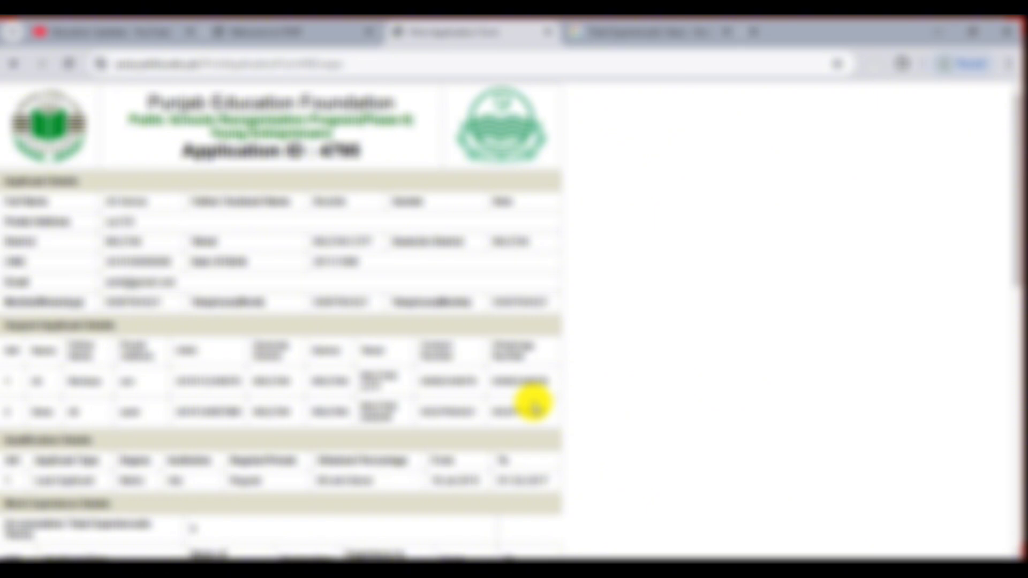
Step: Close the leftover search tab, highlight the document checklist, and switch to the new tab
click(731, 35)
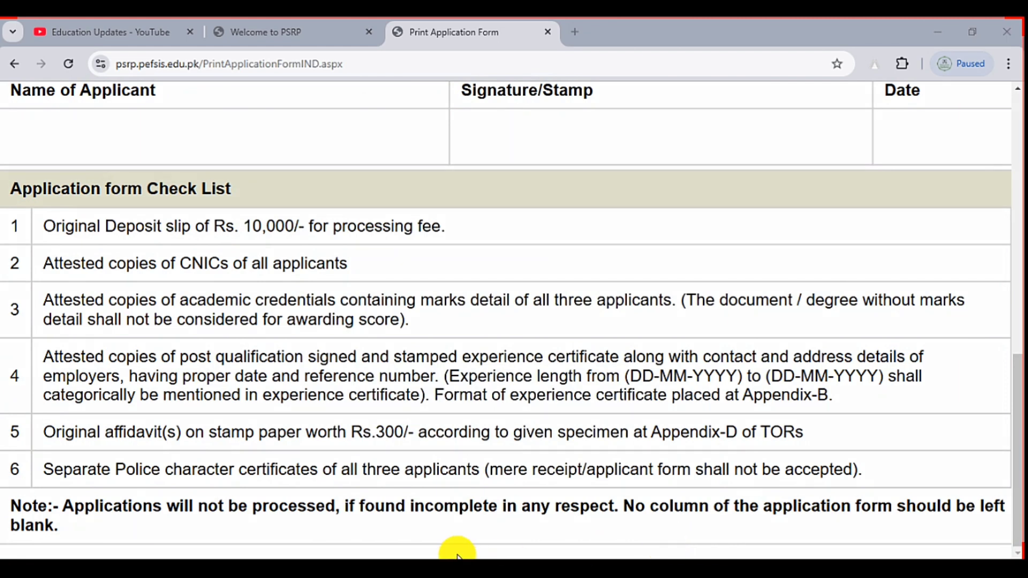
key(super+shift+s)
mouse_move(5, 206)
mouse_down()
mouse_move(375, 250)
mouse_move(521, 247)
mouse_up()
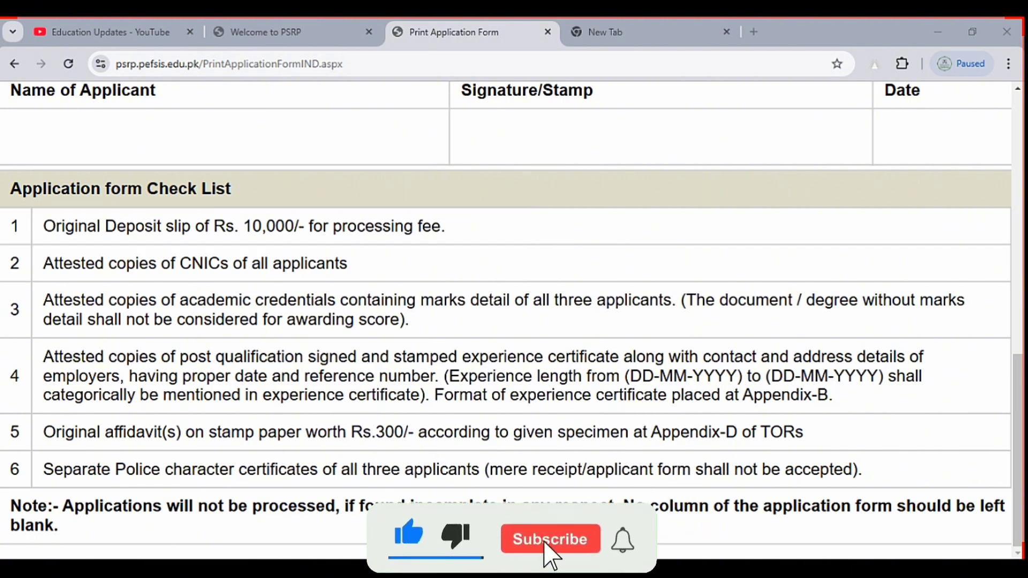
click(616, 33)
Step: Google 'pef challan form' and open the pefsis.edu.pk Generate Challan Slip result
key(ctrl+plus)
key(ctrl+plus)
key(ctrl+plus)
key(ctrl+plus)
key(ctrl+plus)
key(ctrl+plus)
key(ctrl+plus)
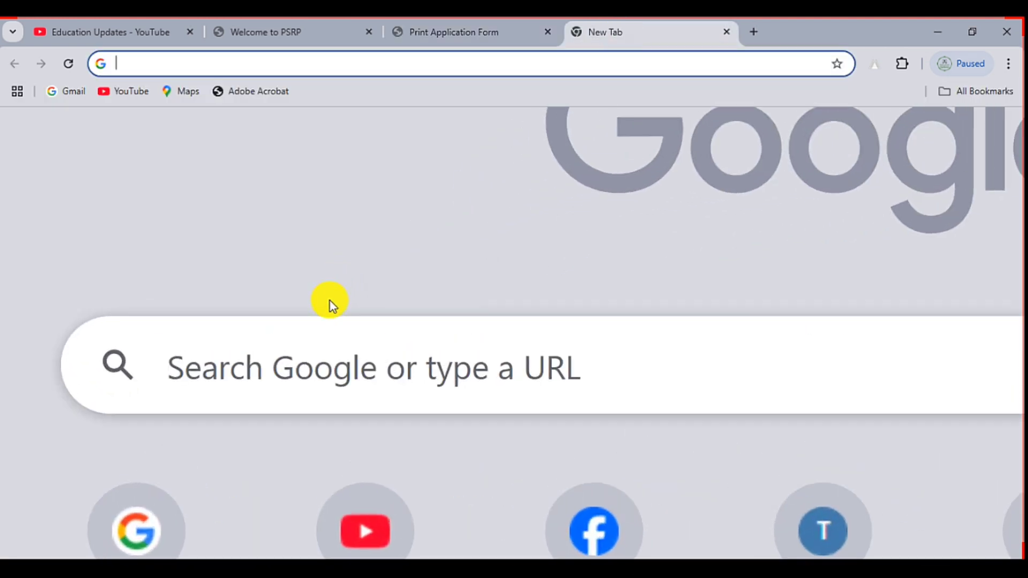
click(325, 360)
text(pef challan form)
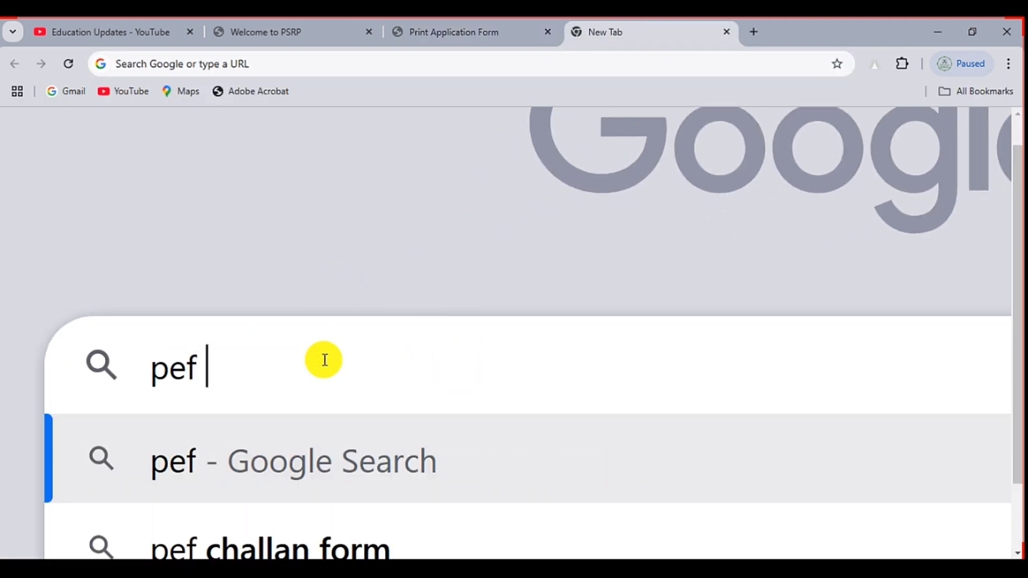
key(Return)
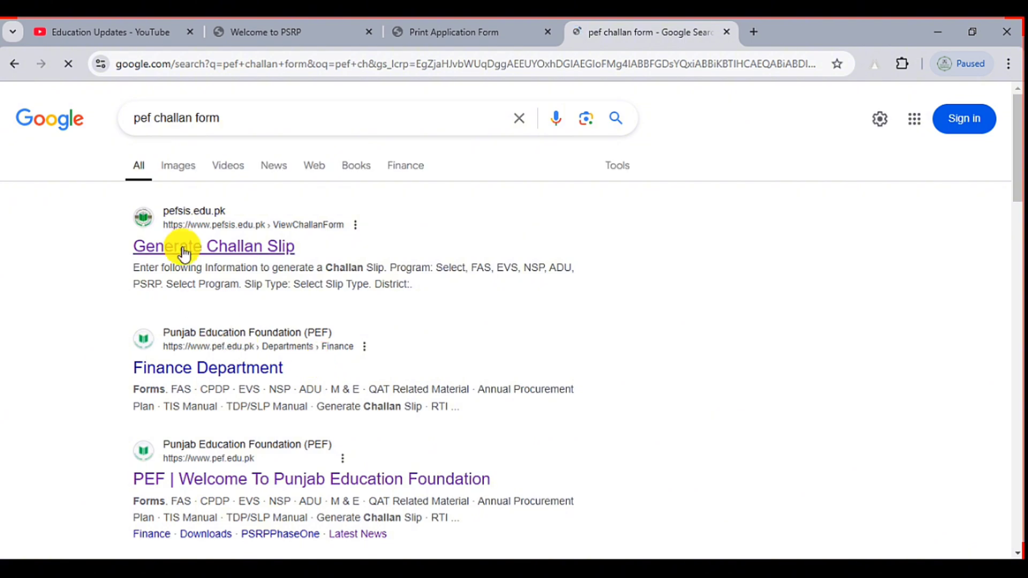
key(ctrl+plus)
key(ctrl+plus)
key(ctrl+plus)
key(ctrl+plus)
key(ctrl+plus)
key(ctrl+0)
click(173, 246)
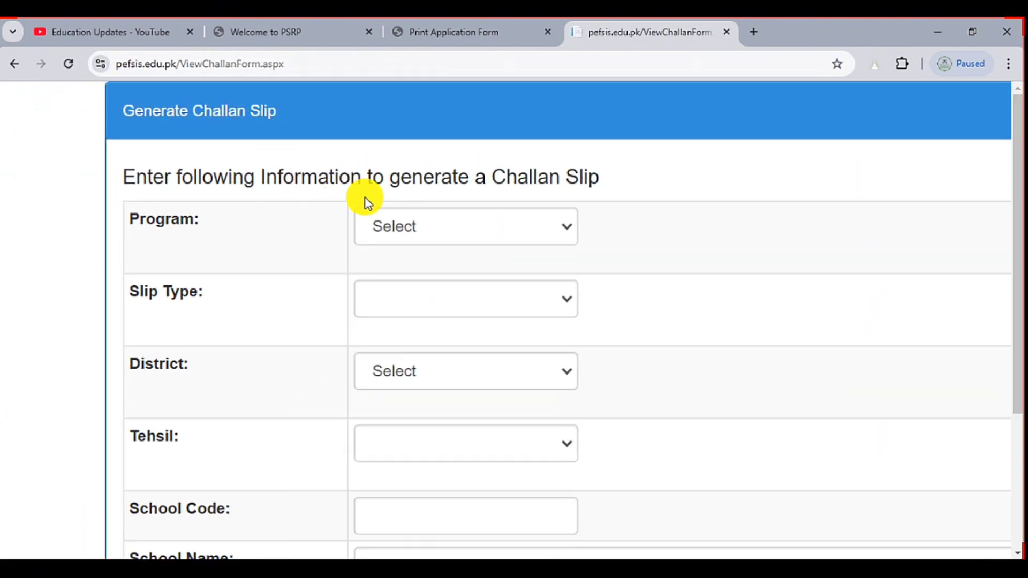
Step: Choose program PSRP, the individual application fee slip type, district MULTAN and tehsil MULTAN
key(ctrl+plus)
key(ctrl+plus)
key(ctrl+plus)
click(412, 223)
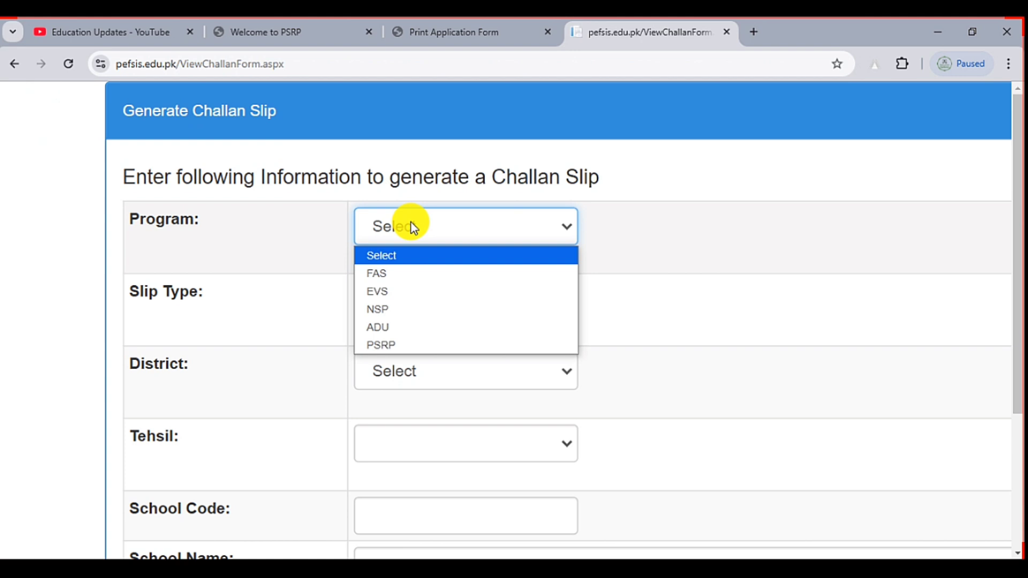
click(389, 347)
click(402, 300)
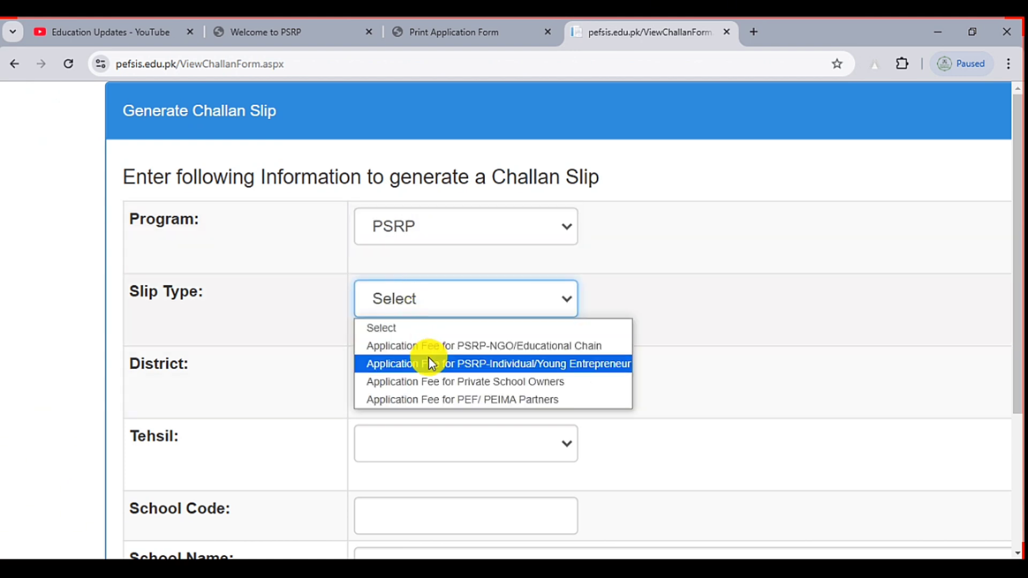
click(452, 363)
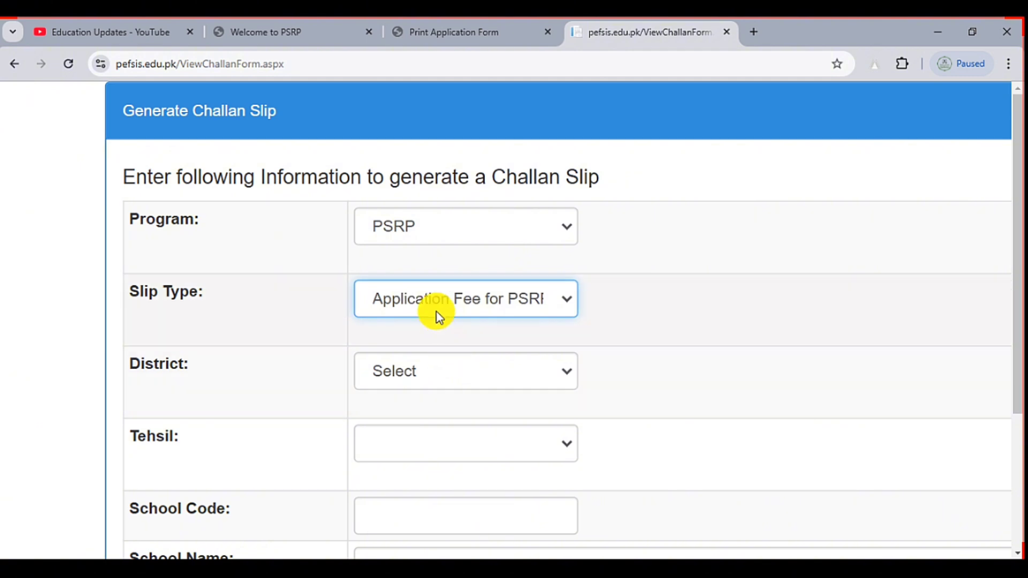
click(433, 364)
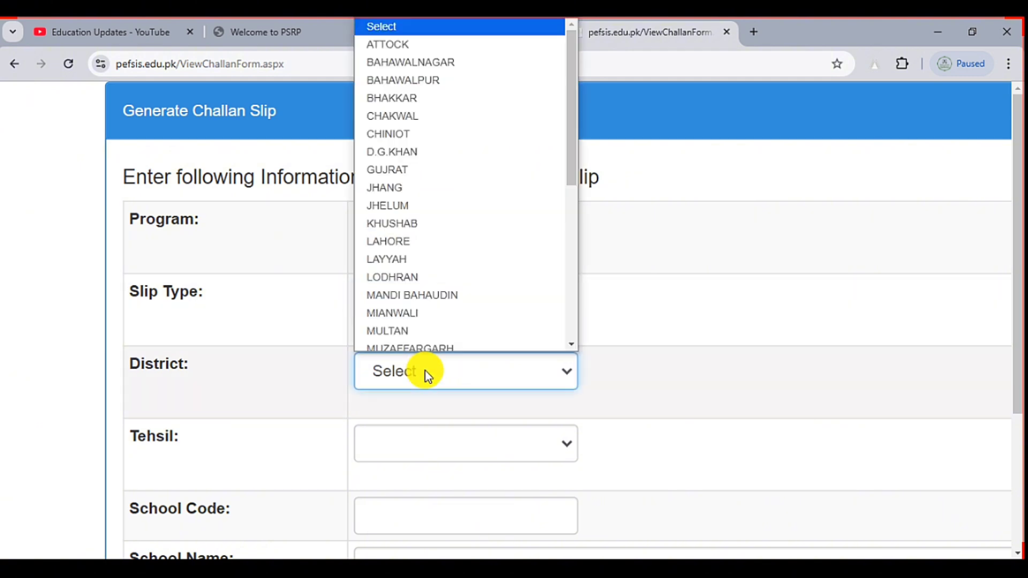
text(muz)
key(Up)
key(Return)
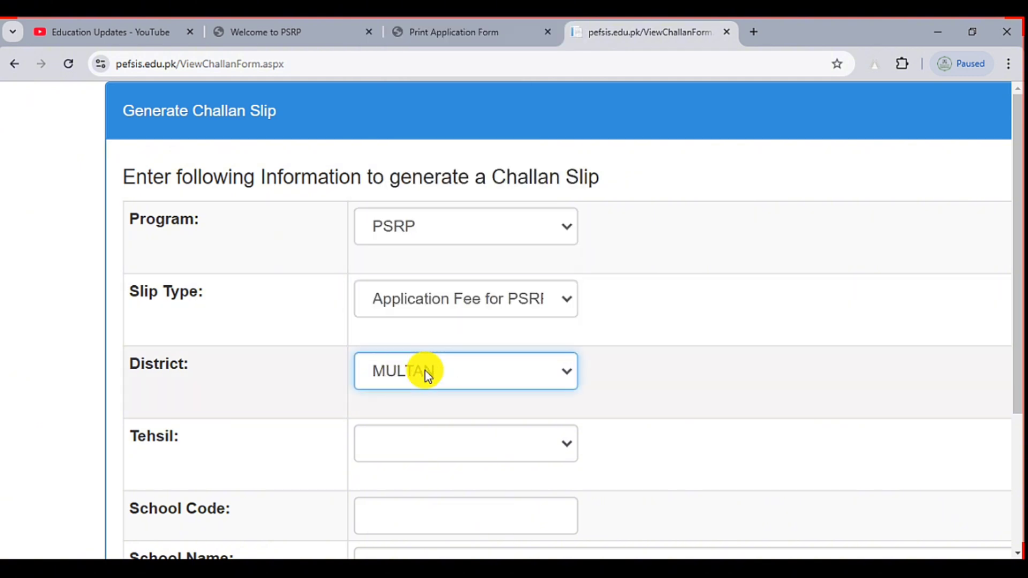
click(420, 439)
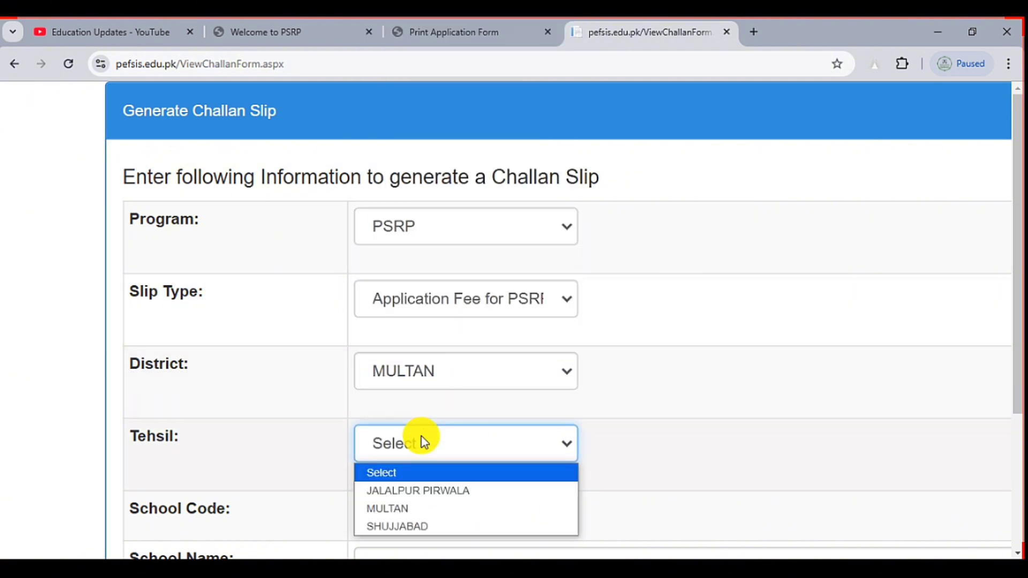
click(404, 508)
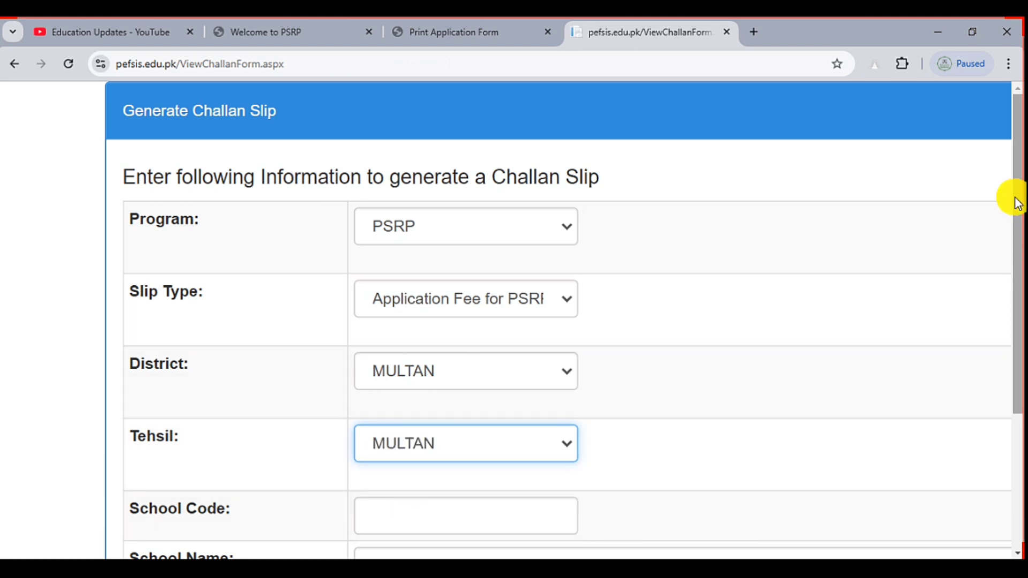
Step: Copy the security code into its box and generate the Rs. 10,000 challan slip
scroll(1017, 200, down, 1)
scroll(1016, 213, down, 1)
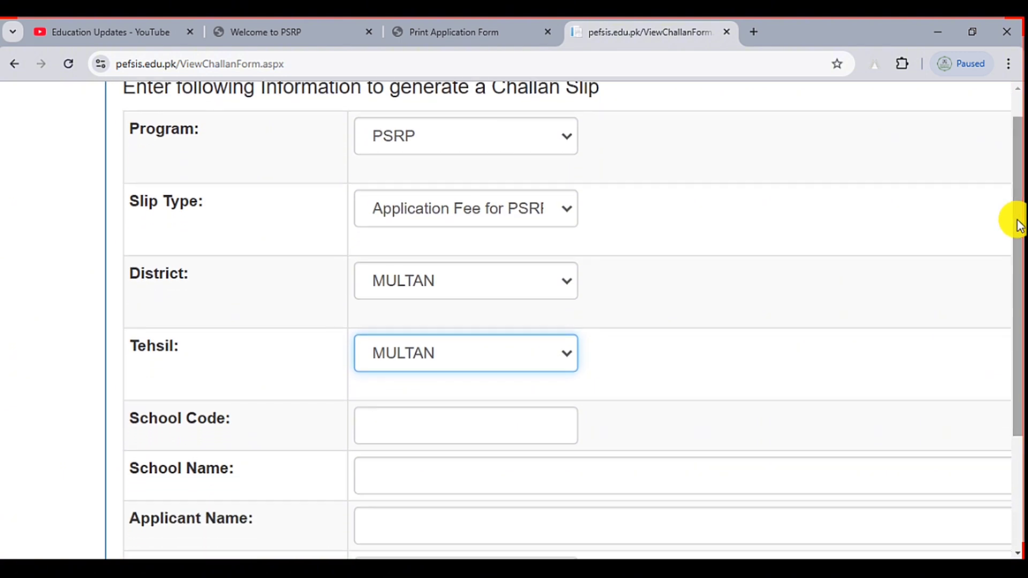
scroll(1017, 228, down, 1)
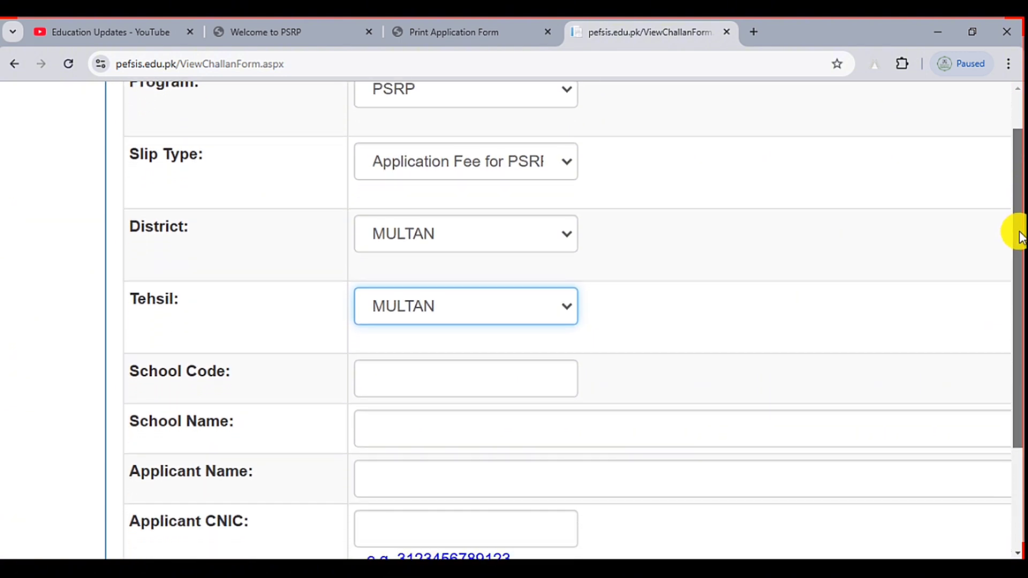
drag(1018, 231, 1019, 229)
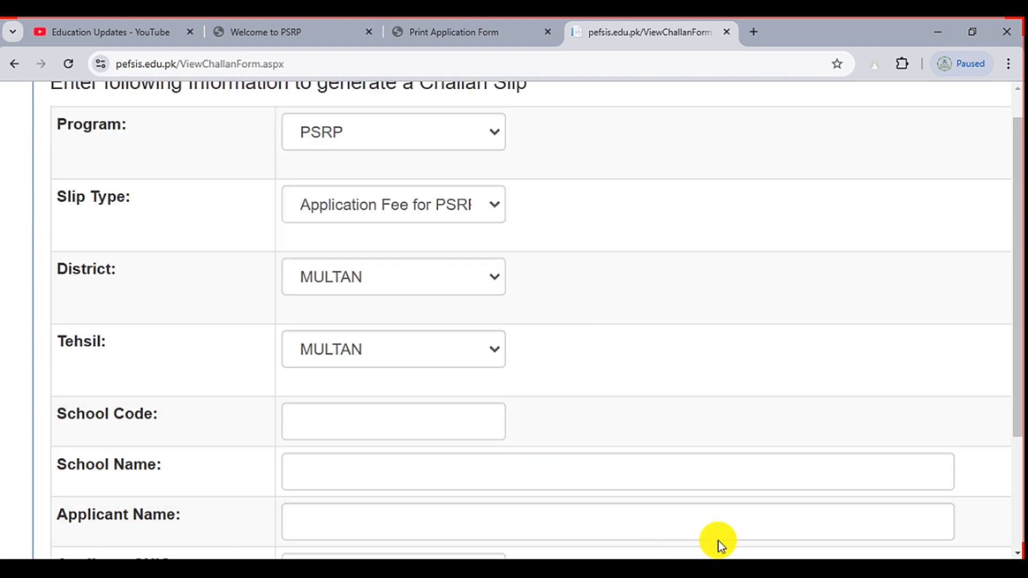
scroll(532, 399, down, 5)
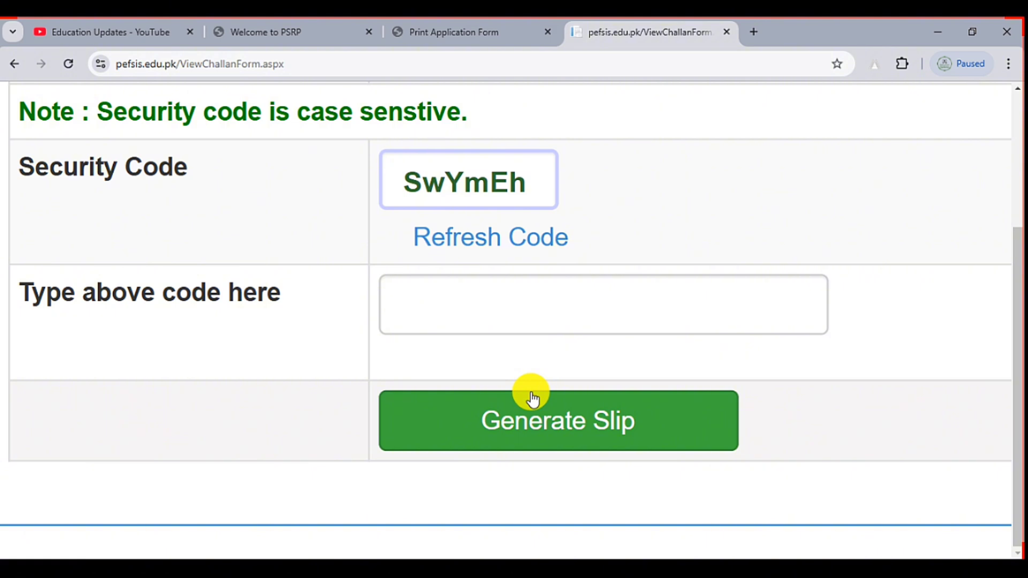
drag(535, 180, 431, 190)
key(ctrl+c)
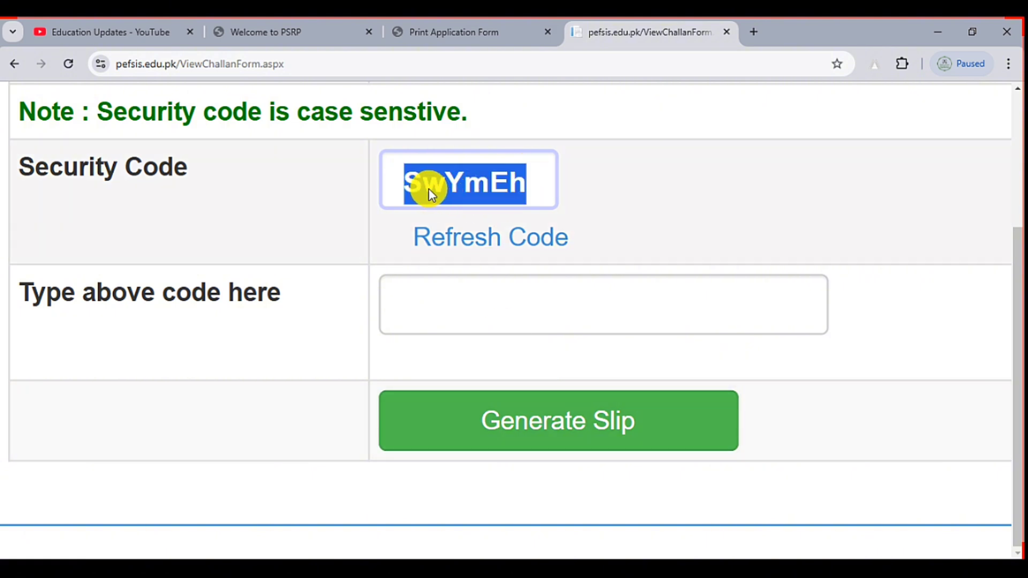
click(431, 316)
key(ctrl+v)
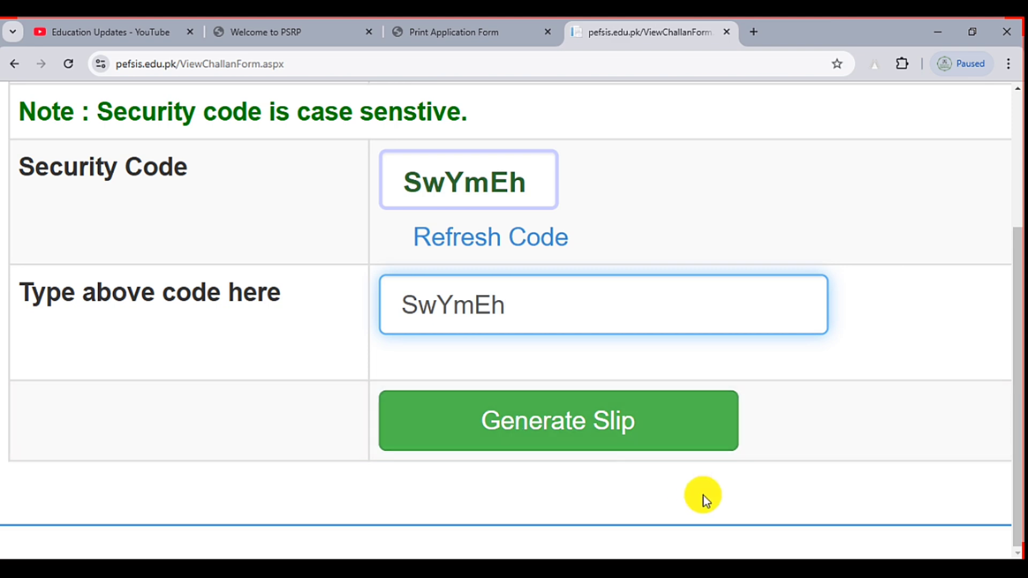
click(621, 412)
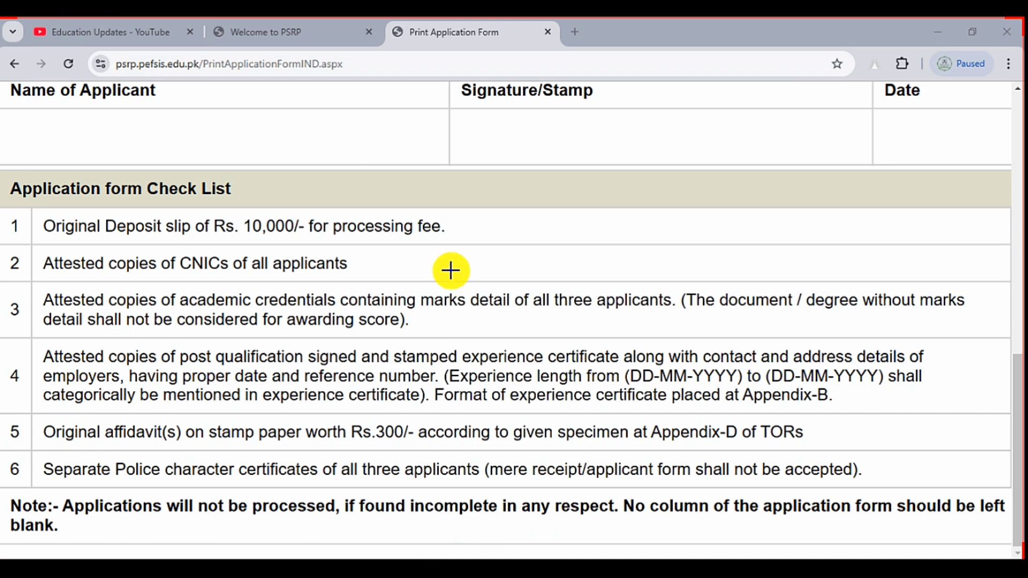
Step: Mark checklist rows 1–4: deposit slip, CNIC copies, academic credentials and experience certificate
drag(445, 208, 610, 146)
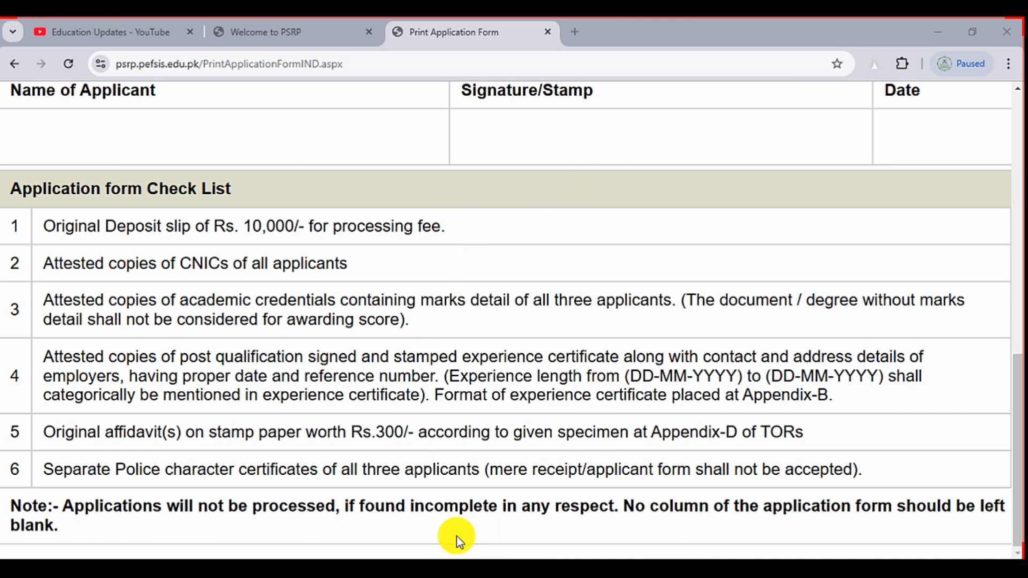
drag(3, 246, 465, 277)
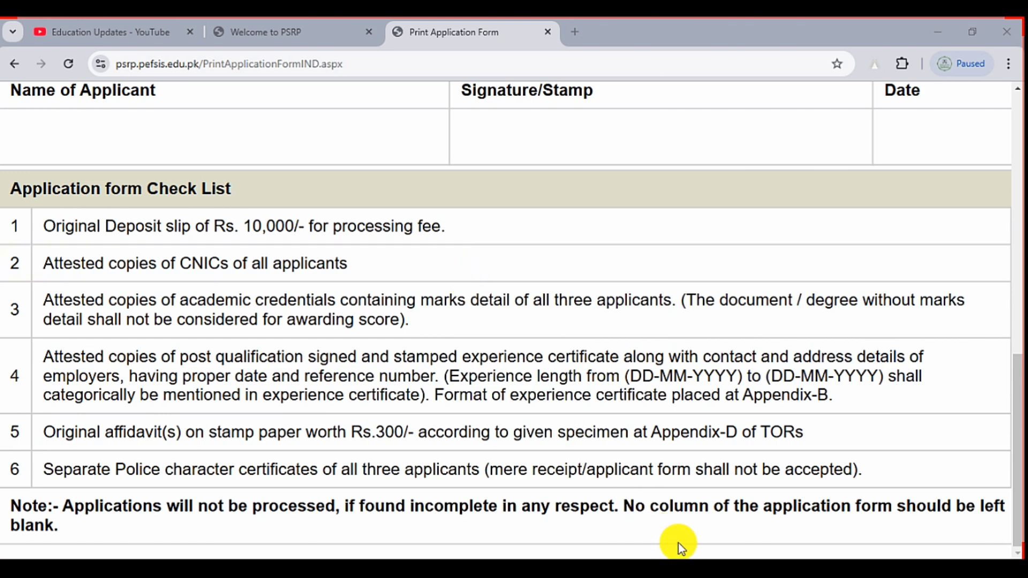
key(ctrl+alt+d)
mouse_move(29, 282)
mouse_down()
mouse_move(862, 341)
mouse_move(997, 335)
mouse_up()
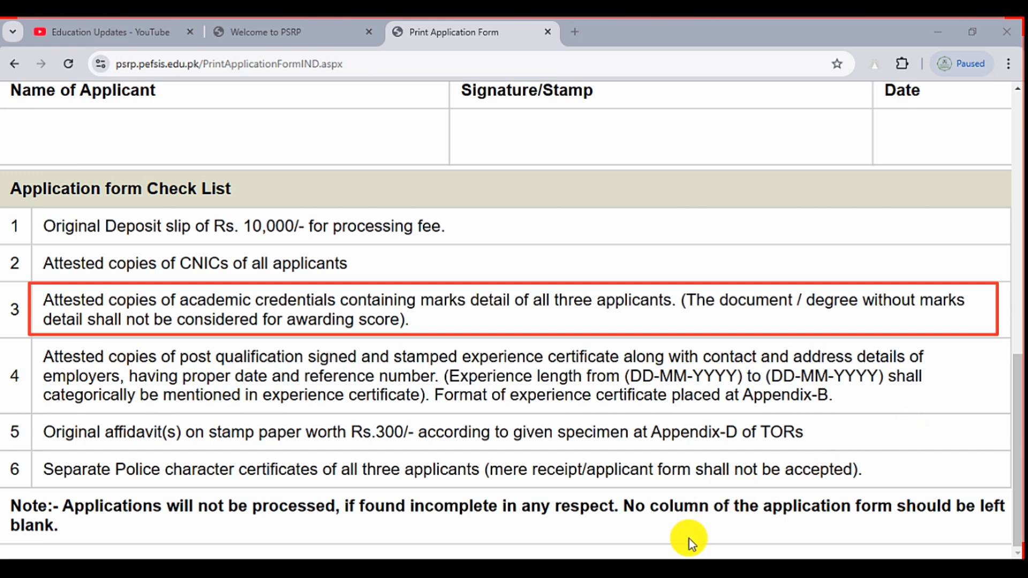
mouse_move(30, 337)
mouse_down()
mouse_move(413, 409)
mouse_move(983, 407)
mouse_up()
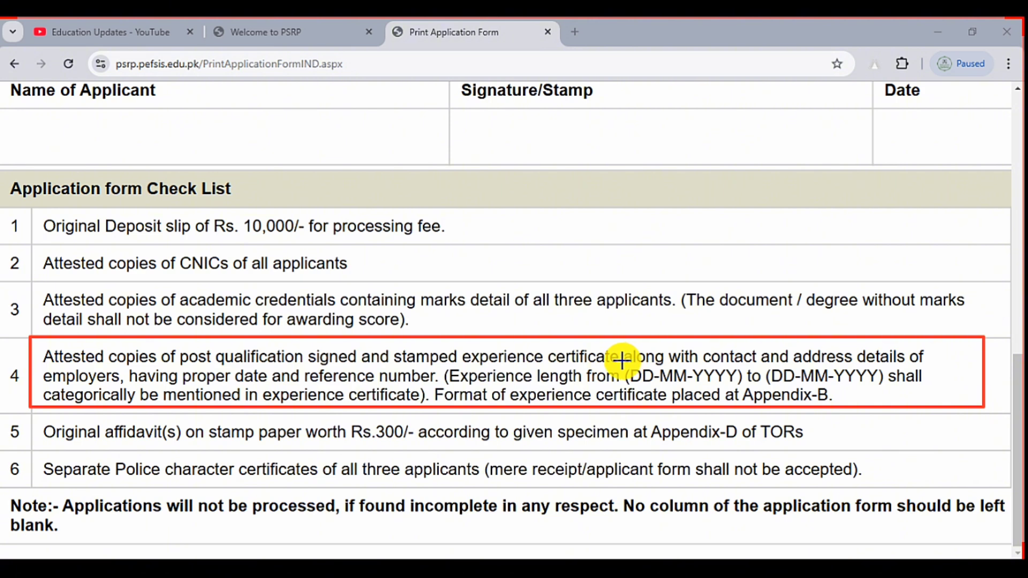
Step: Box the DD-MM-YYYY date format and the experience certificate wording in row 4, then clear the marks
mouse_move(622, 361)
mouse_down()
mouse_move(715, 386)
mouse_move(904, 387)
mouse_up()
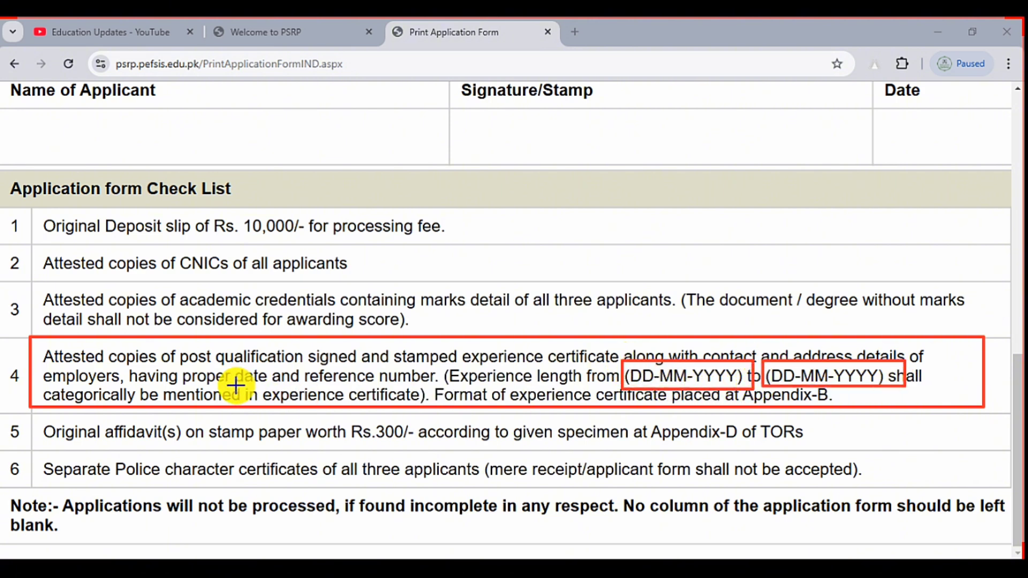
drag(37, 370, 436, 415)
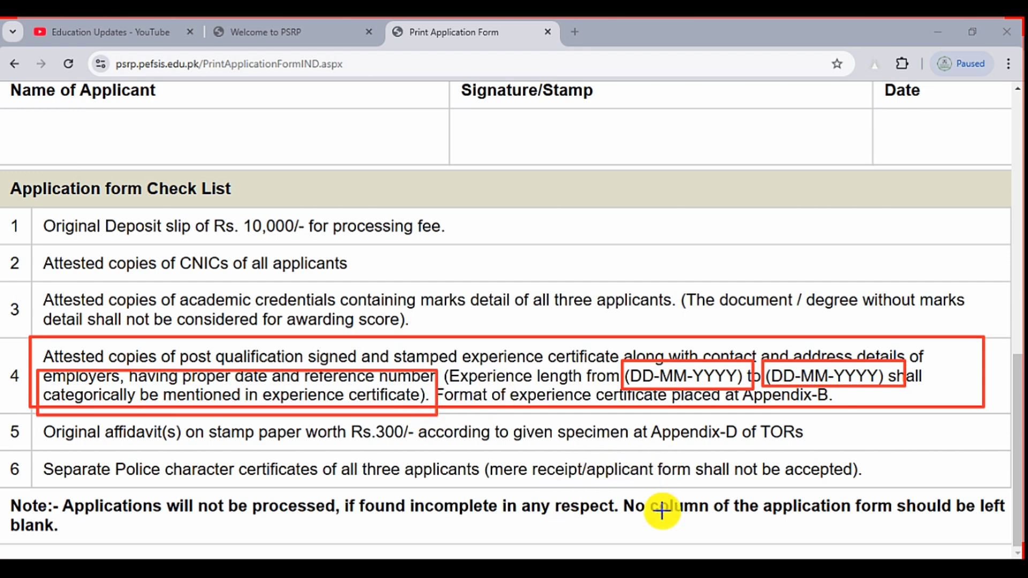
click(678, 544)
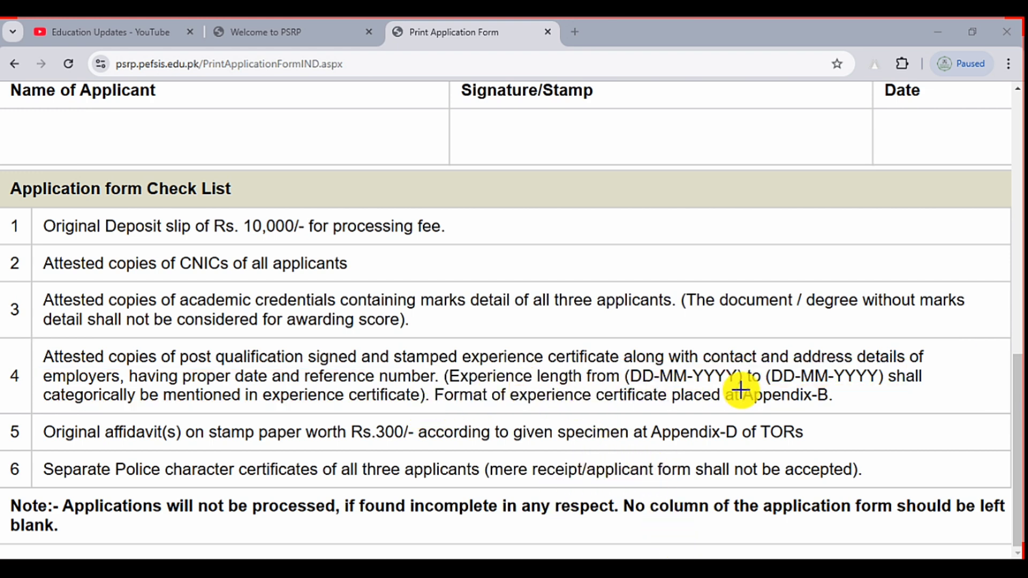
Step: Box Appendix-B, the row 5 stamp-paper affidavit with its Appendix-D reference, and the row 6 police character certificates
mouse_move(739, 384)
mouse_down()
mouse_move(787, 408)
mouse_move(841, 411)
mouse_up()
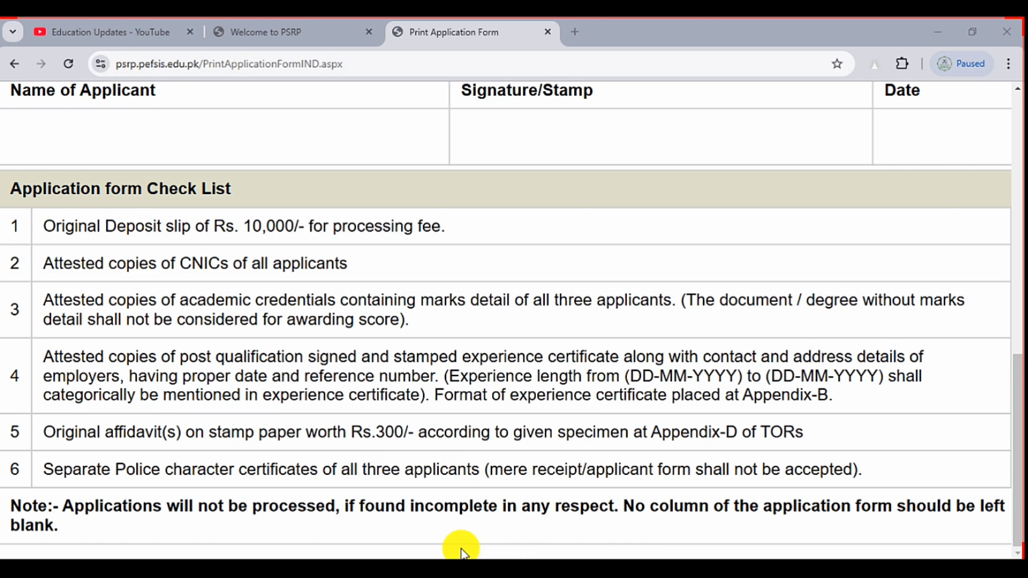
mouse_move(4, 416)
mouse_down()
mouse_move(546, 471)
mouse_move(921, 456)
mouse_up()
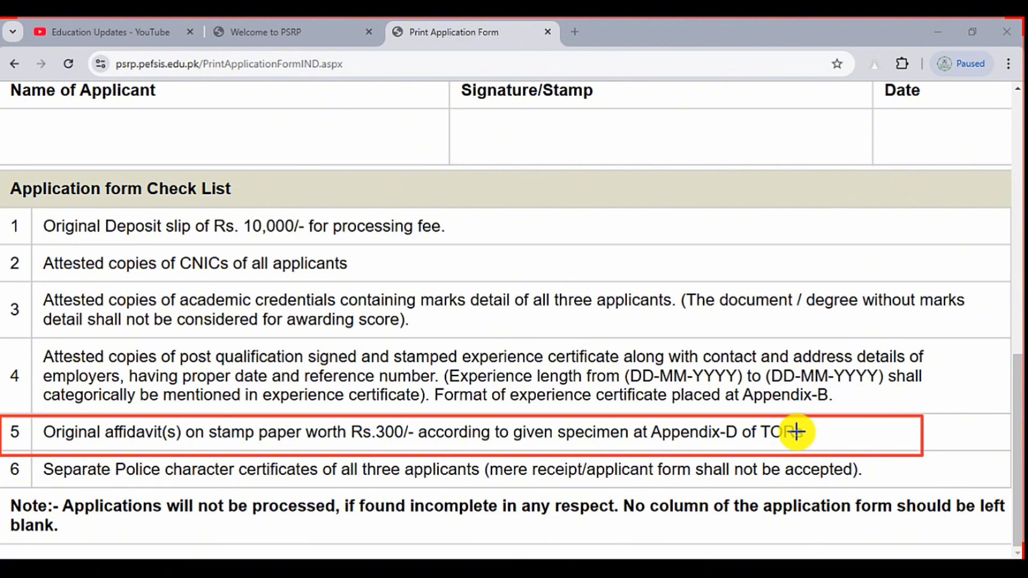
drag(610, 419, 819, 445)
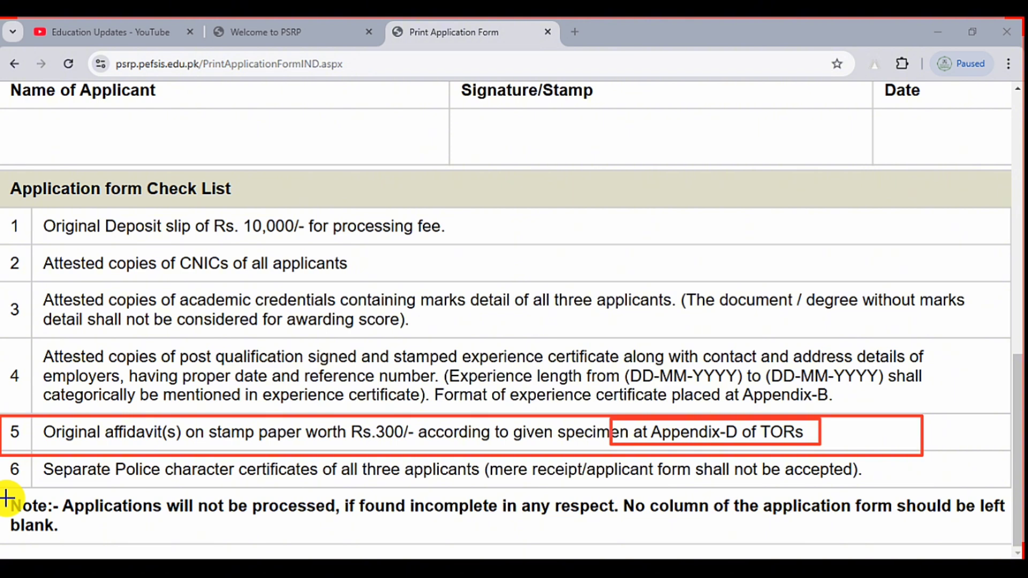
click(685, 543)
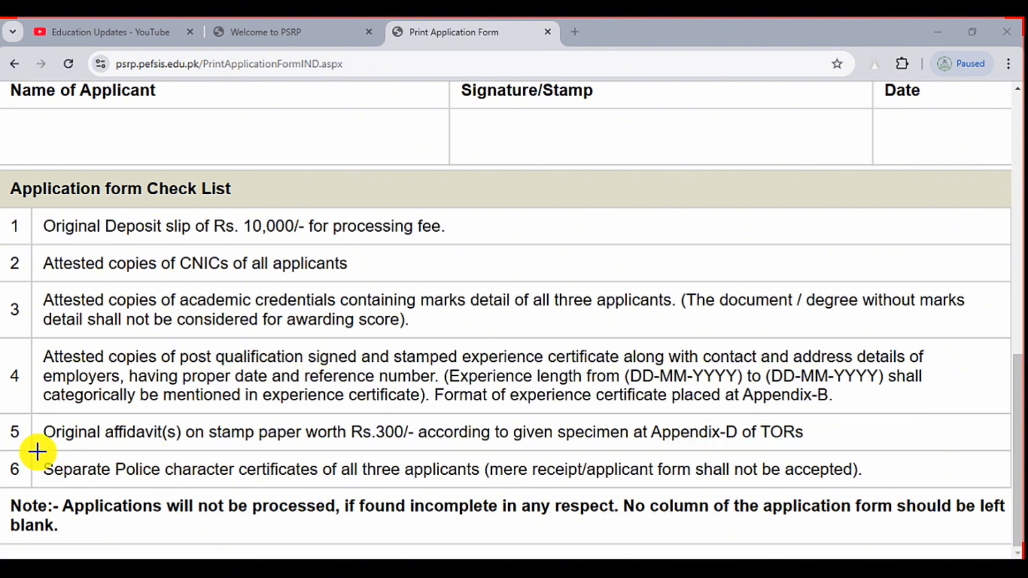
mouse_move(30, 449)
mouse_down()
mouse_move(239, 487)
mouse_move(884, 480)
mouse_up()
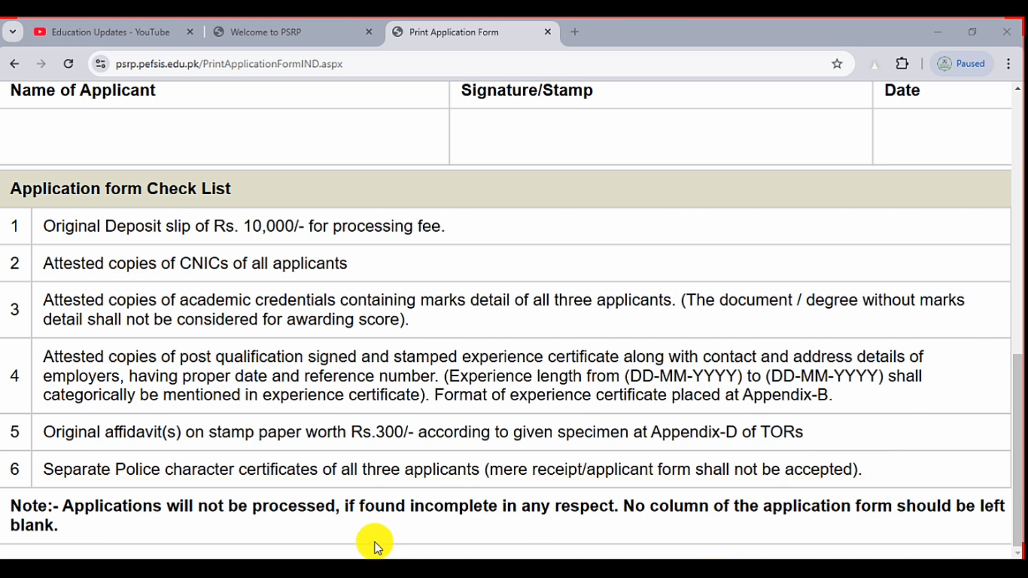
Step: Search Google for 'e khimat markaz' in a new tab and open the Punjab Portal Khidmat Markaz result
click(575, 31)
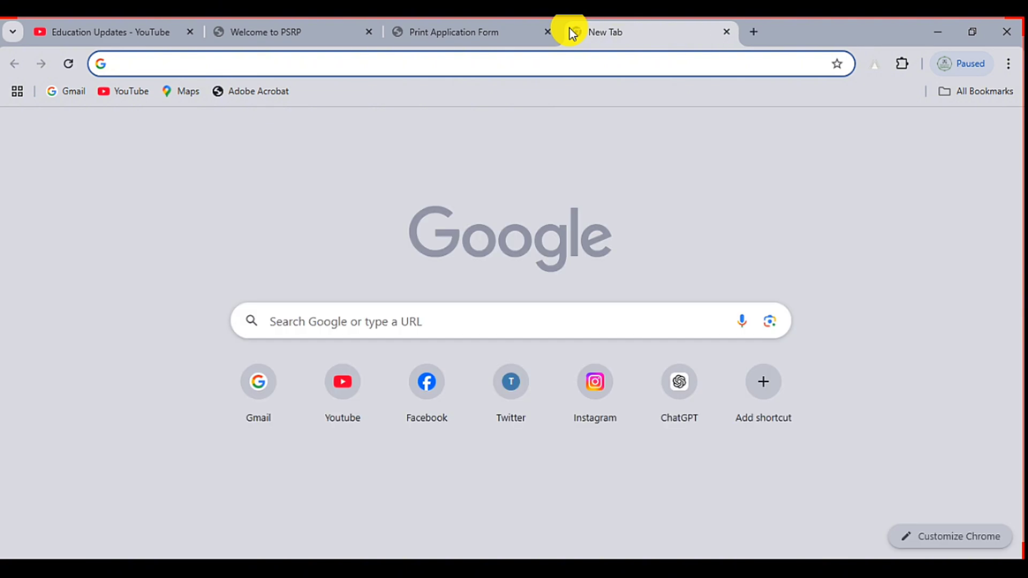
scroll(272, 242, up, 5)
click(304, 446)
text(e)
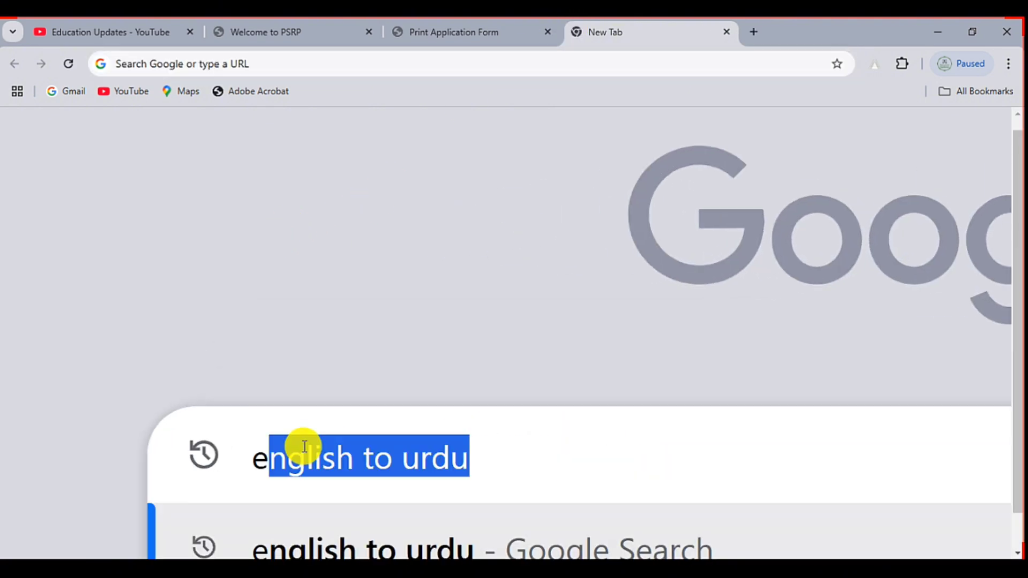
text( khima)
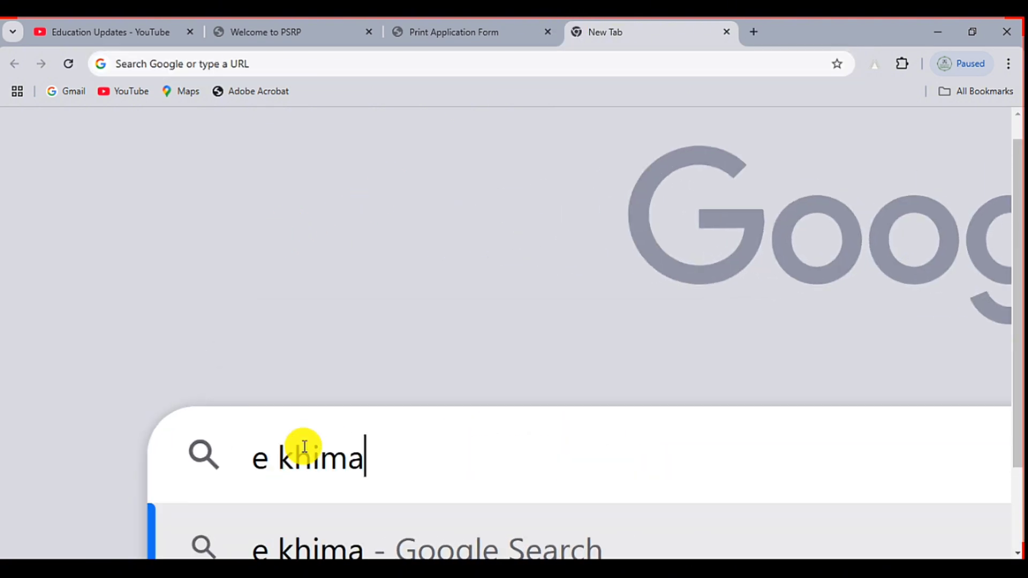
text(t markaz)
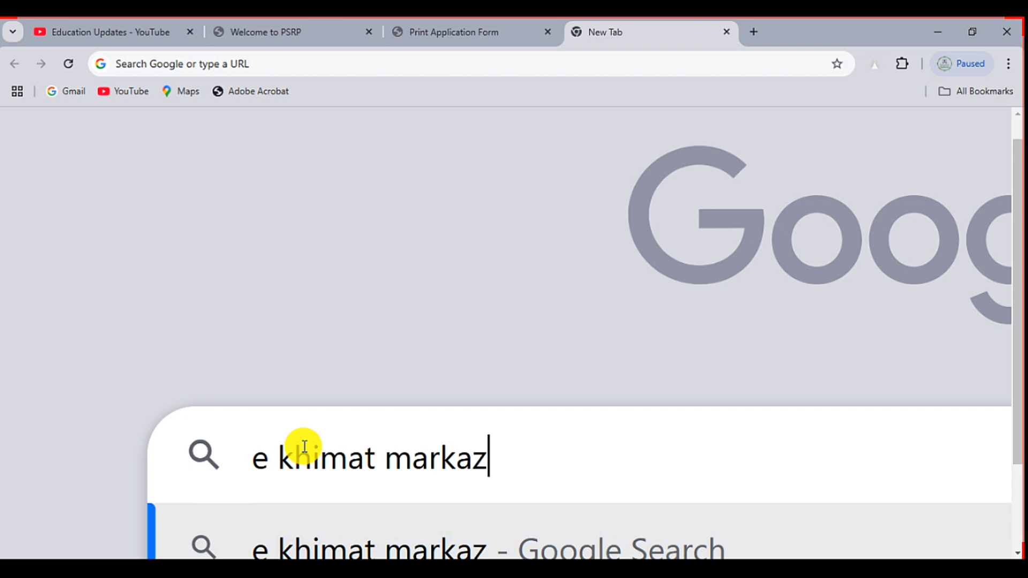
key(Return)
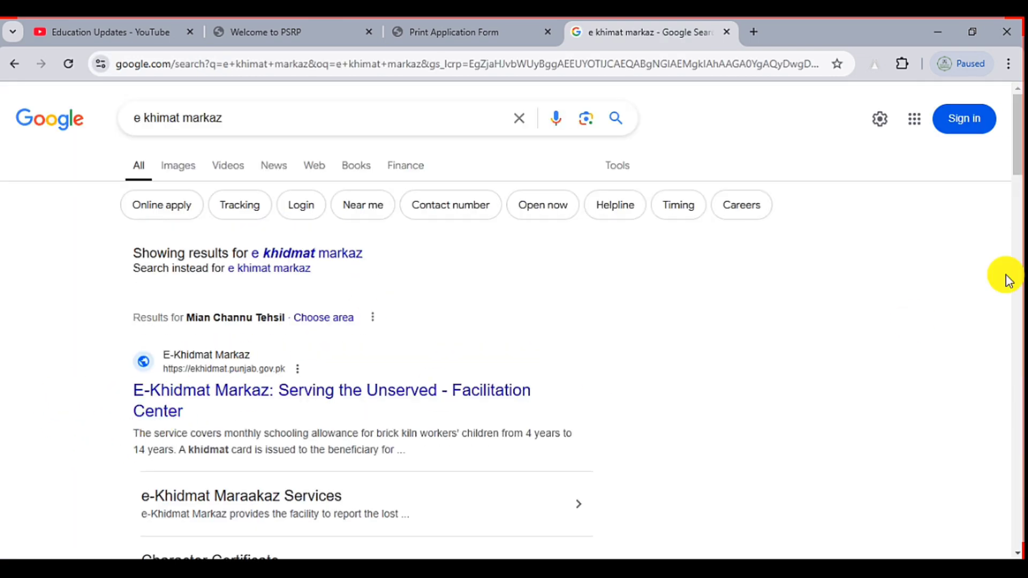
drag(1012, 145, 1006, 340)
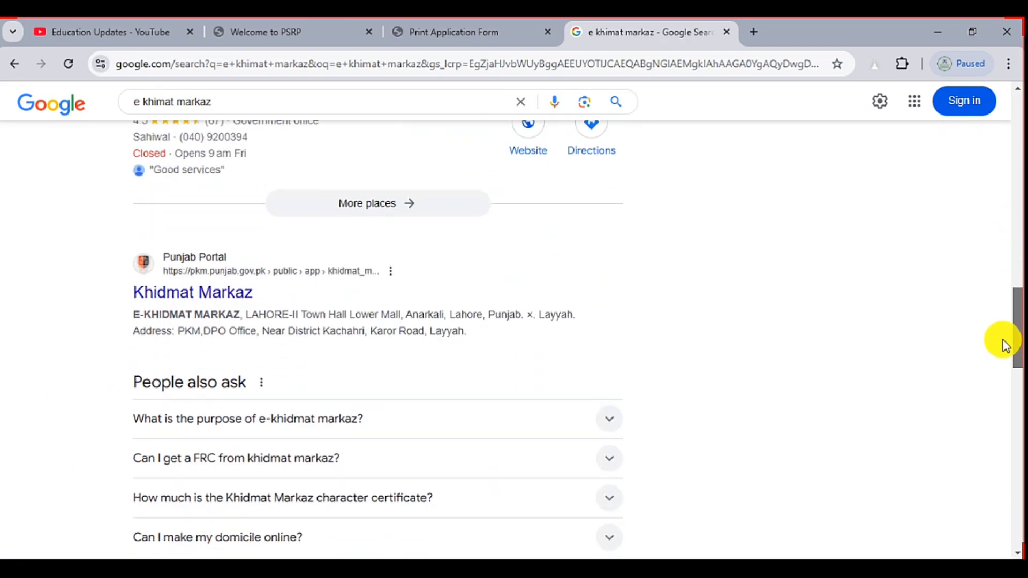
ctrl+scroll(97, 293, up, 5)
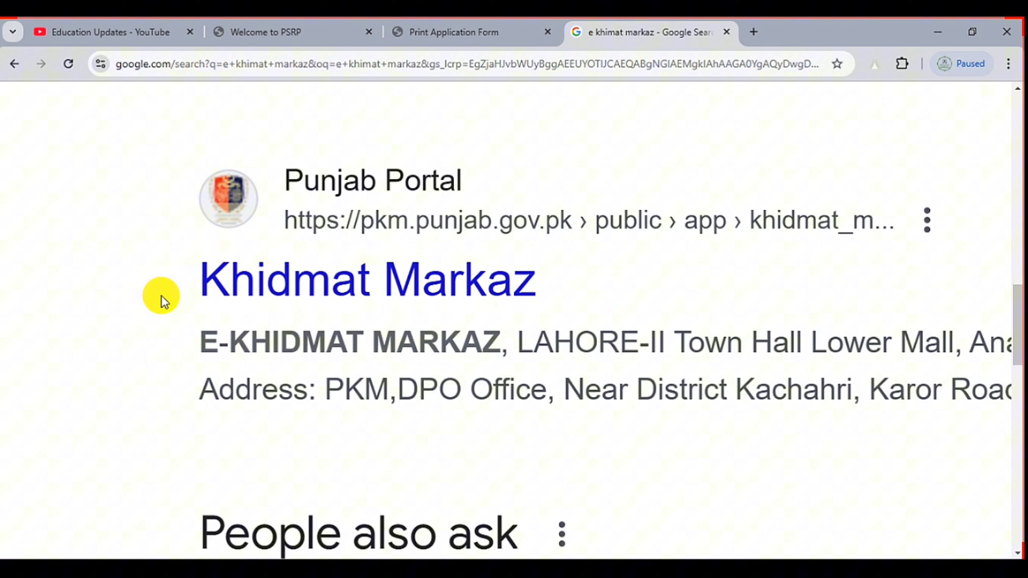
click(325, 292)
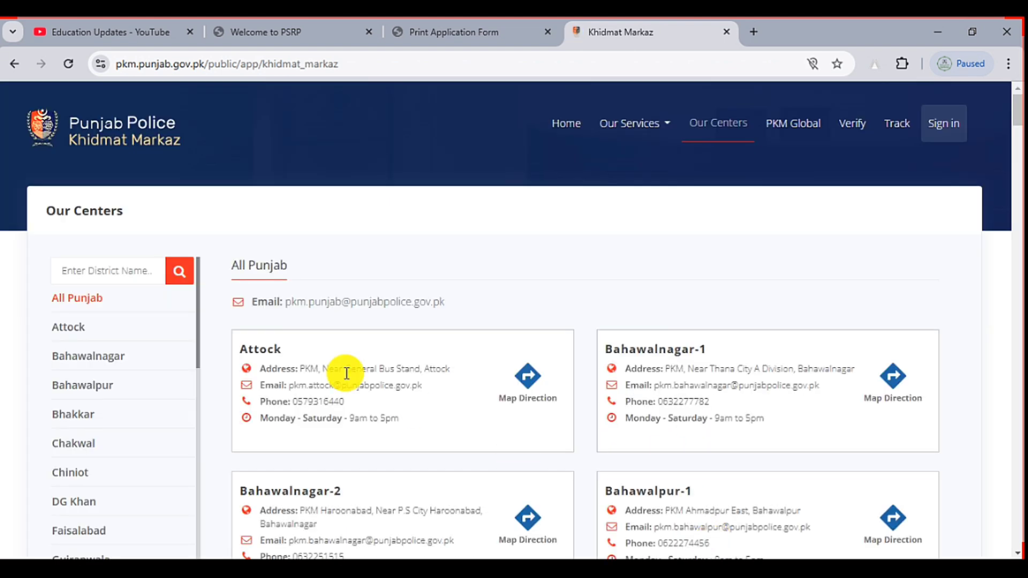
Step: Open the Character Certificate page from the Our Services menu
scroll(477, 236, up, 3)
scroll(478, 236, down, 3)
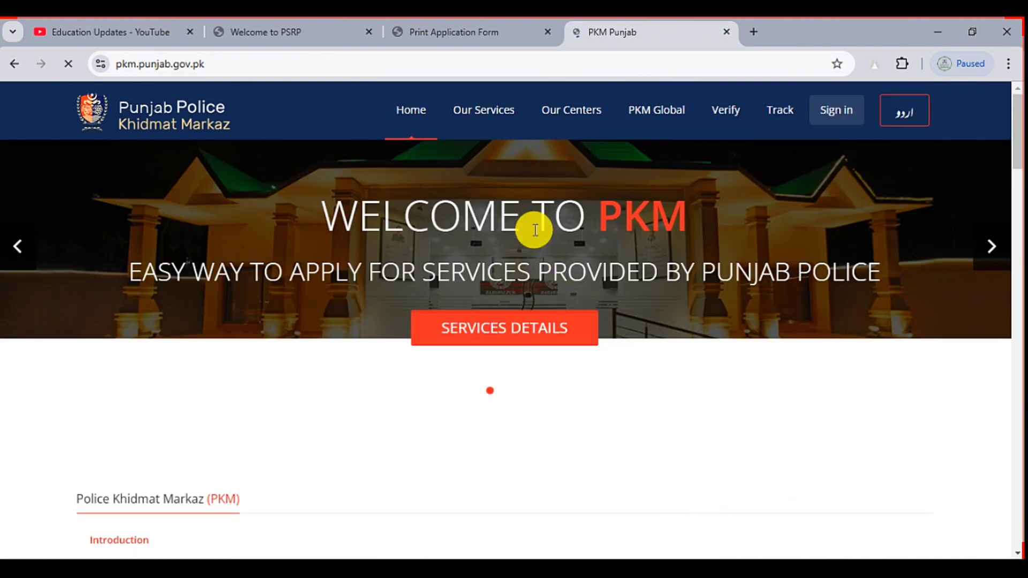
mouse_move(482, 128)
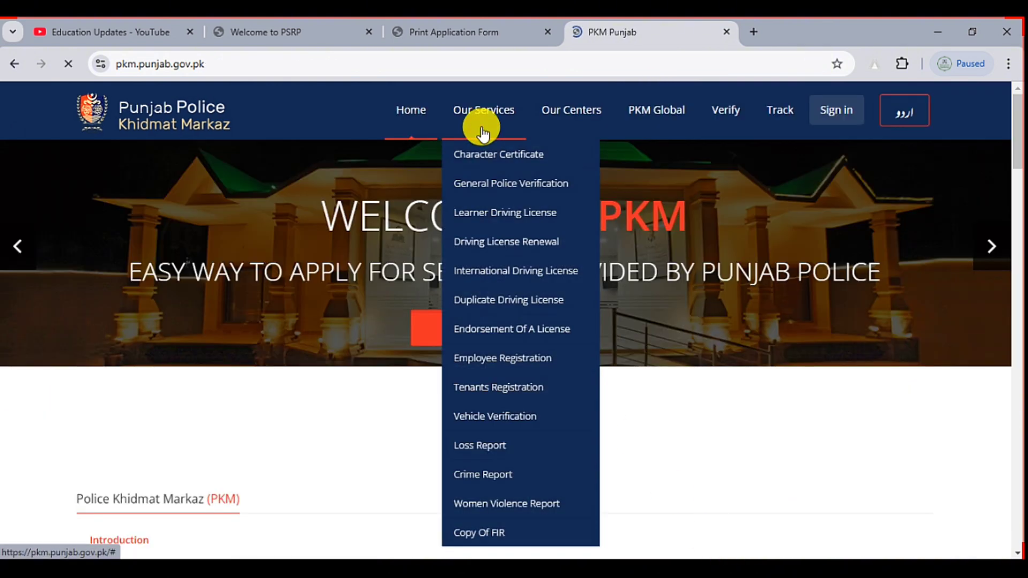
click(485, 158)
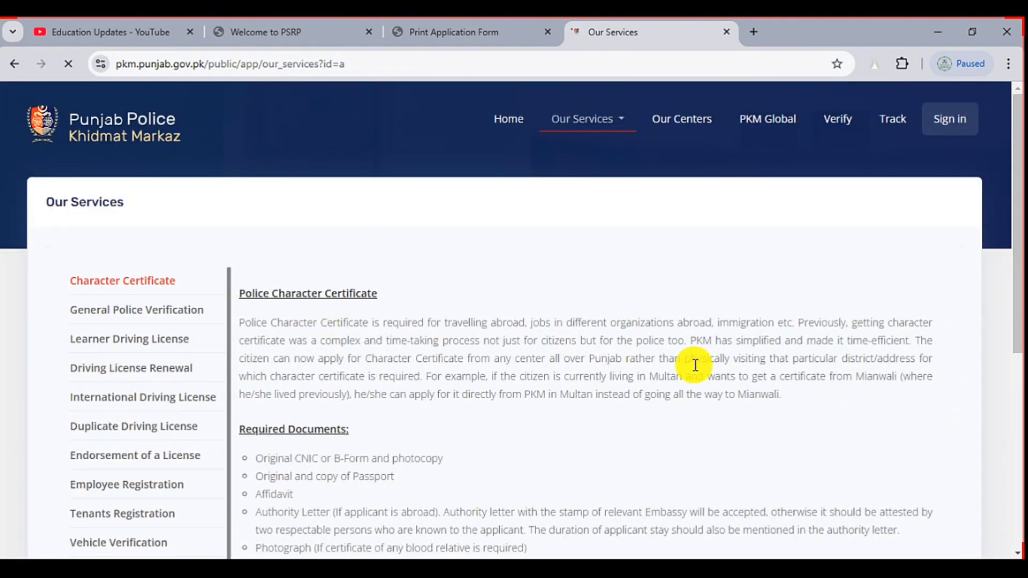
Step: Highlight the certificate description, required documents and the Rs. 500 processing fee, enlarging the text
drag(21, 300, 598, 380)
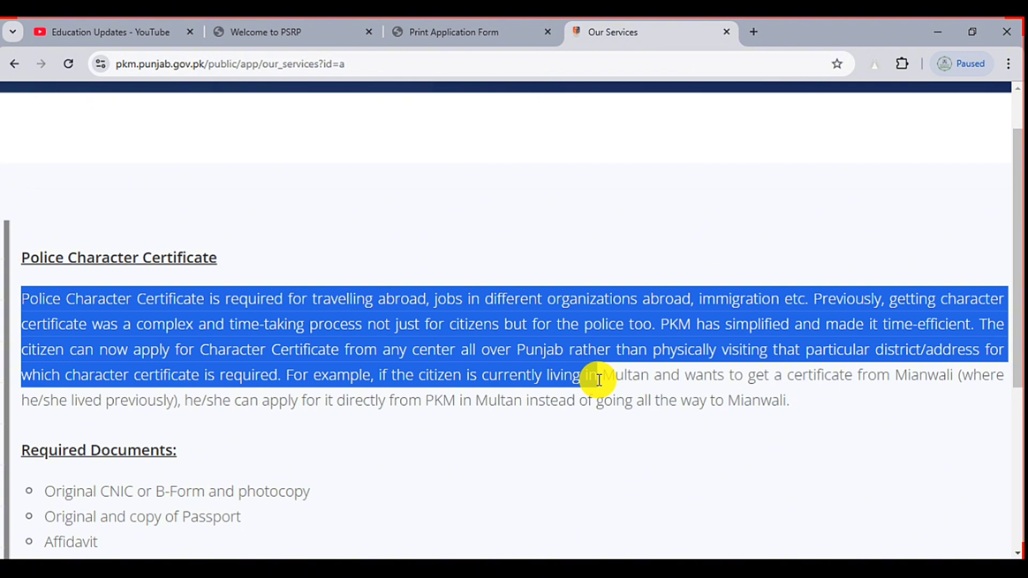
double_click(654, 395)
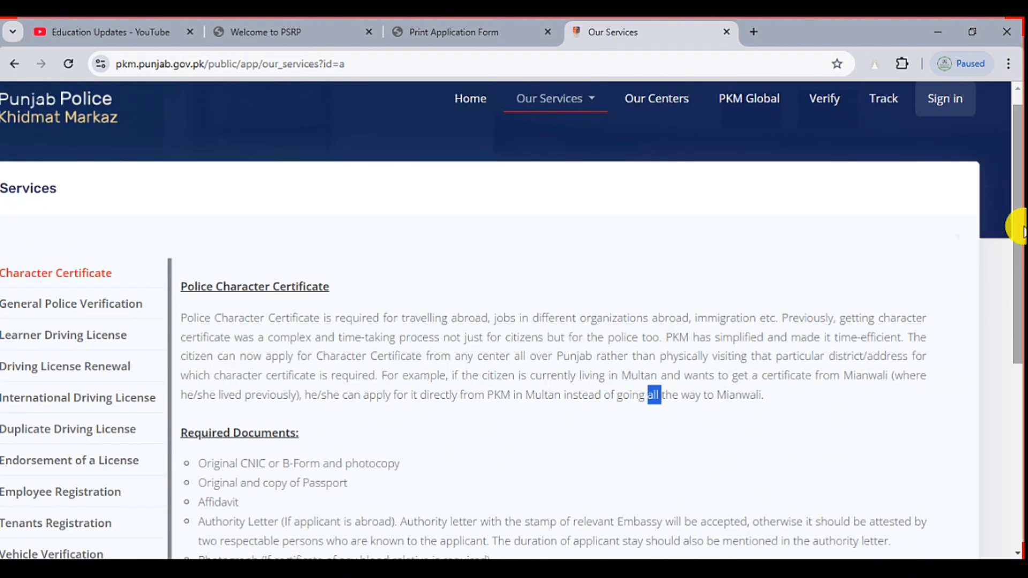
scroll(1012, 214, down, 3)
drag(220, 324, 307, 409)
click(322, 455)
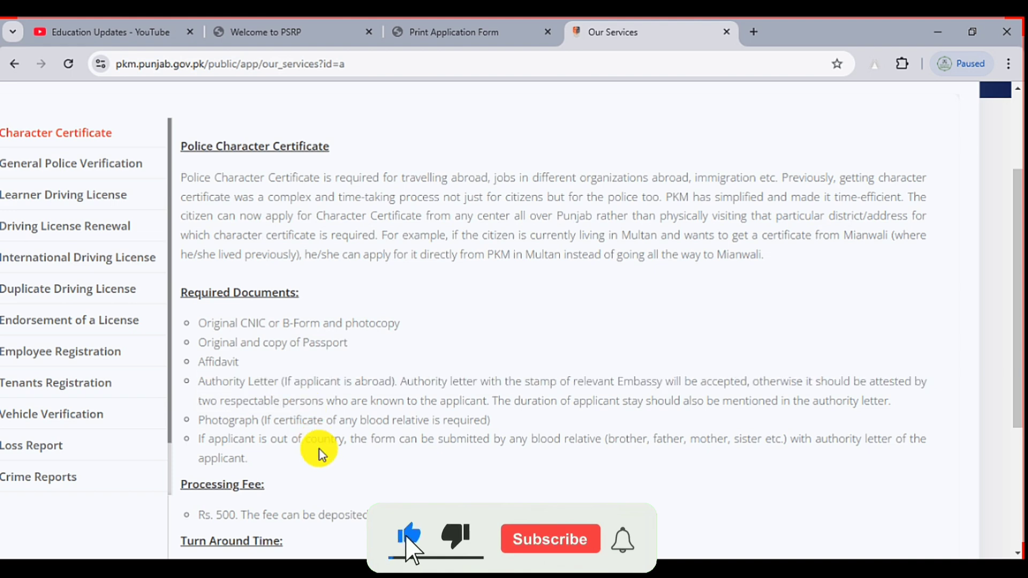
drag(217, 515, 298, 520)
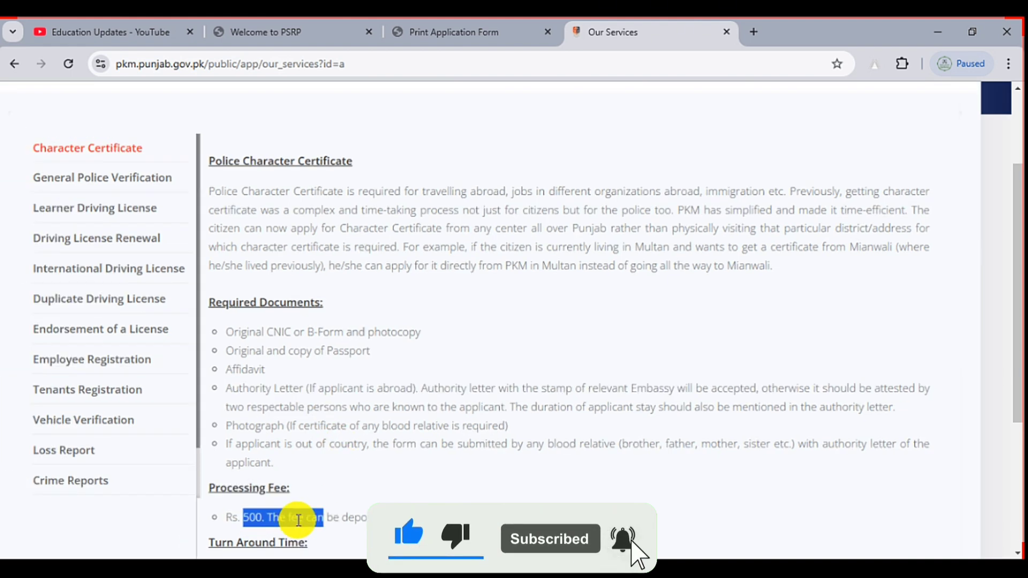
key(ctrl+plus)
key(ctrl+plus)
key(ctrl+plus)
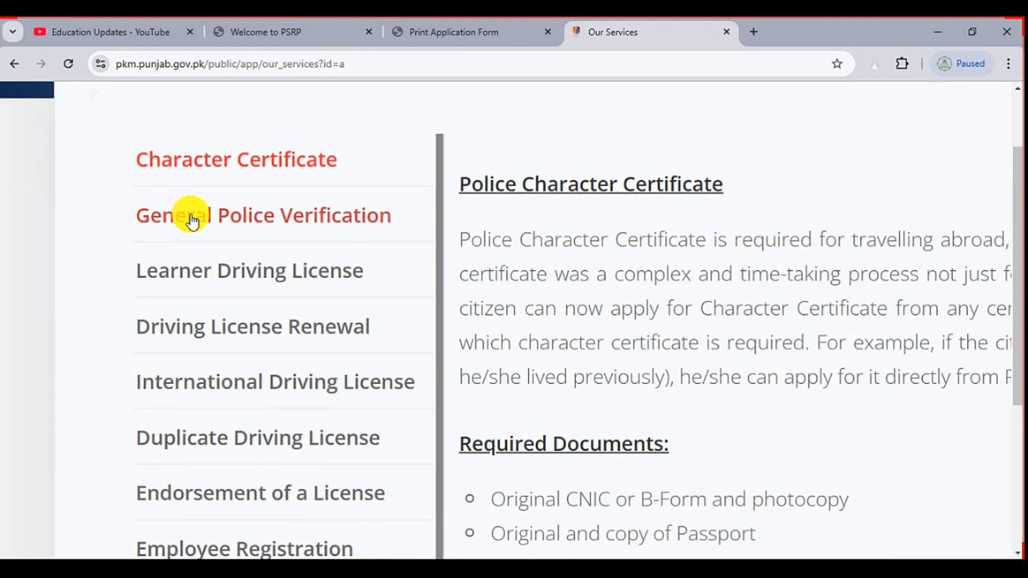
Step: Open General Police Verification and highlight its CNIC/B-Form and Affidavit requirements
click(215, 216)
key(ctrl+minus)
key(ctrl+minus)
key(ctrl+minus)
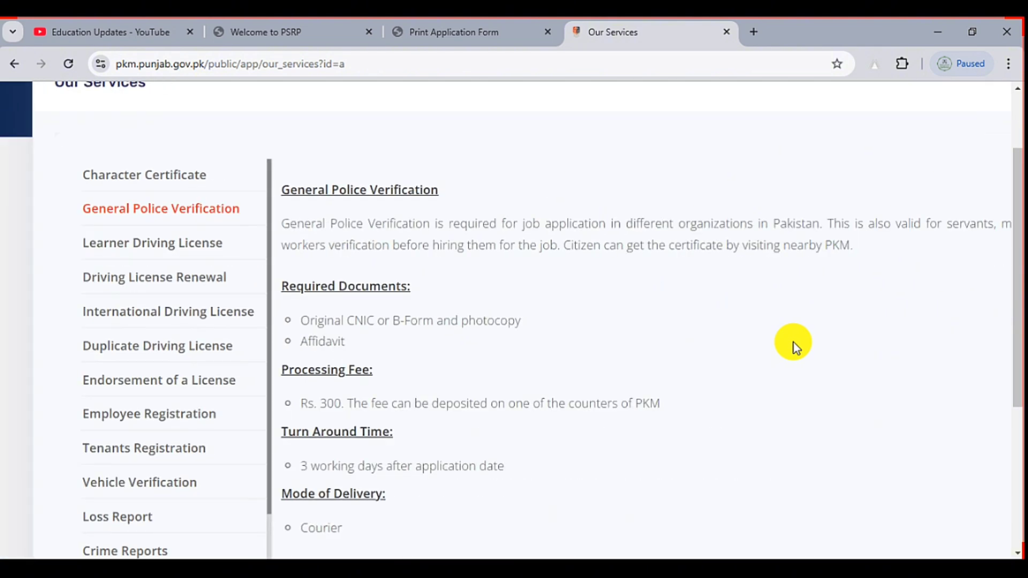
key(ctrl+plus)
key(ctrl+plus)
key(ctrl+plus)
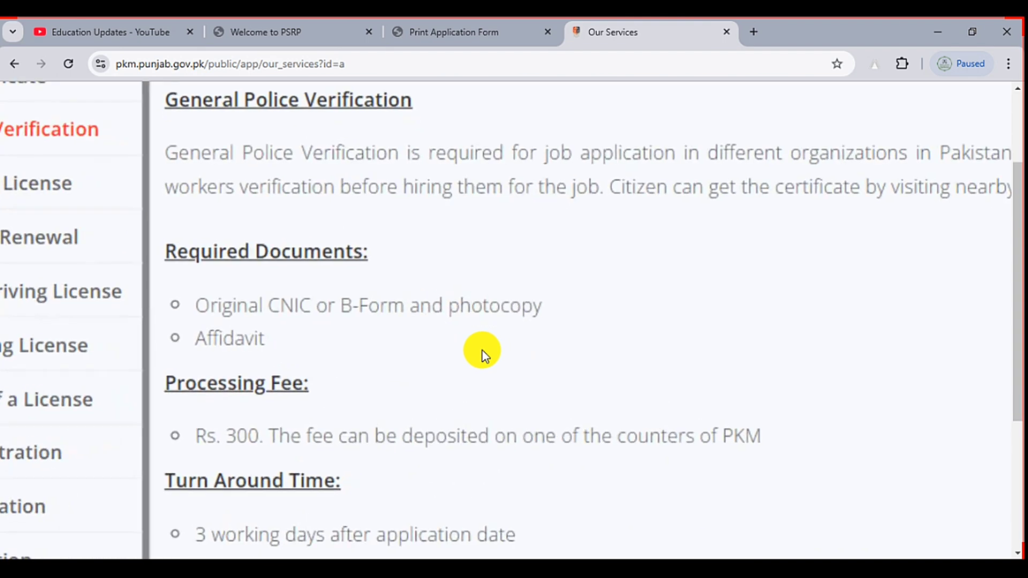
drag(216, 304, 421, 304)
click(305, 331)
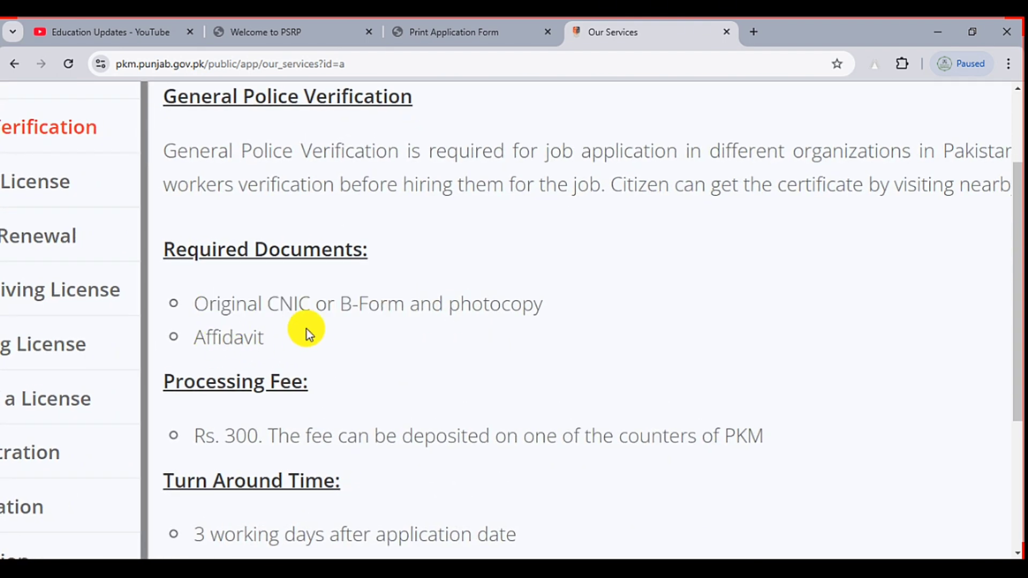
drag(224, 293, 365, 314)
drag(222, 338, 248, 337)
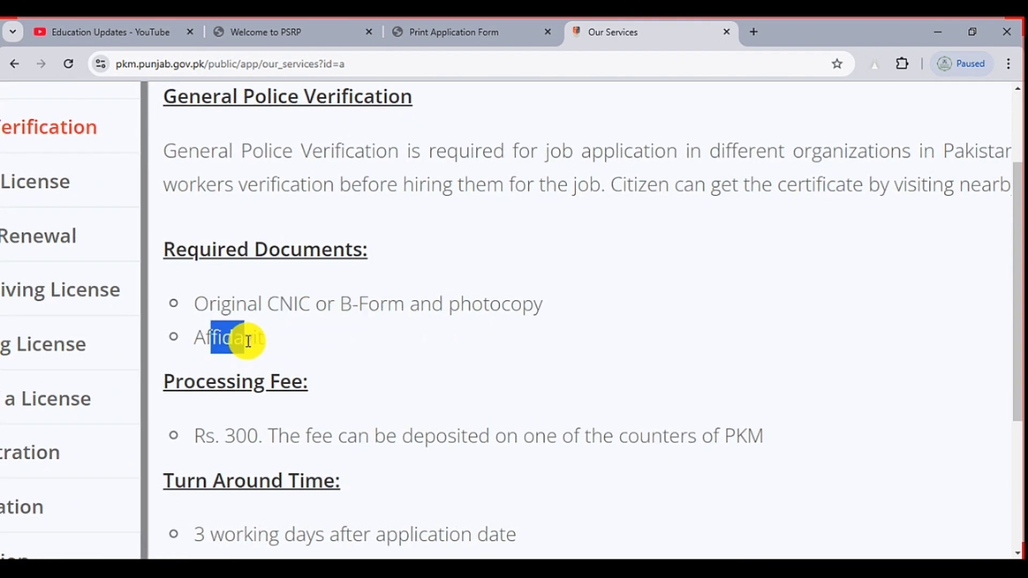
Step: Highlight the Rs. 300 processing fee, then zoom out to the whole service list
key(ctrl+minus)
key(ctrl+minus)
click(231, 414)
drag(232, 414, 416, 414)
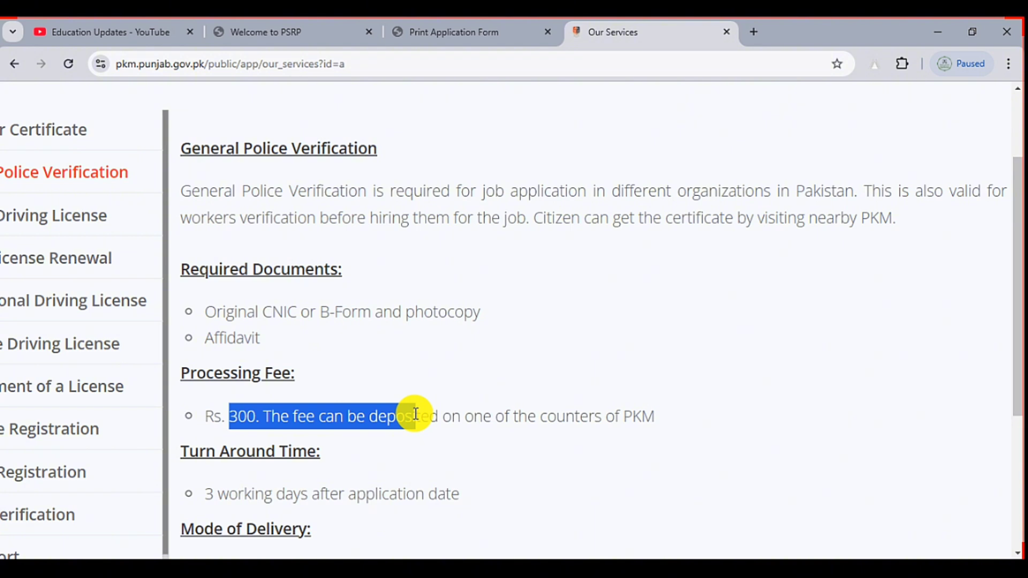
key(ctrl+minus)
key(ctrl+minus)
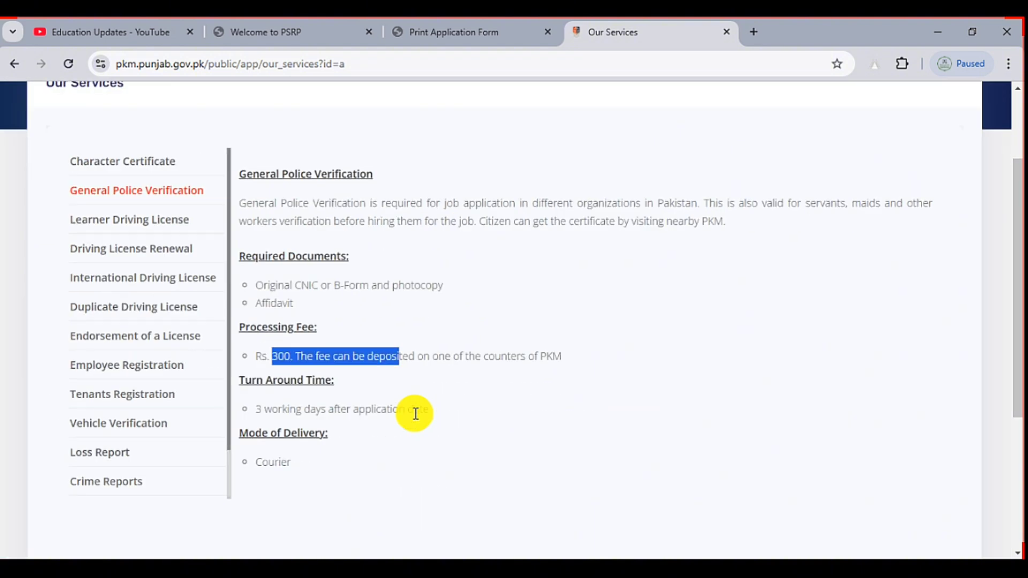
click(315, 207)
key(ctrl+plus)
key(ctrl+plus)
key(ctrl+plus)
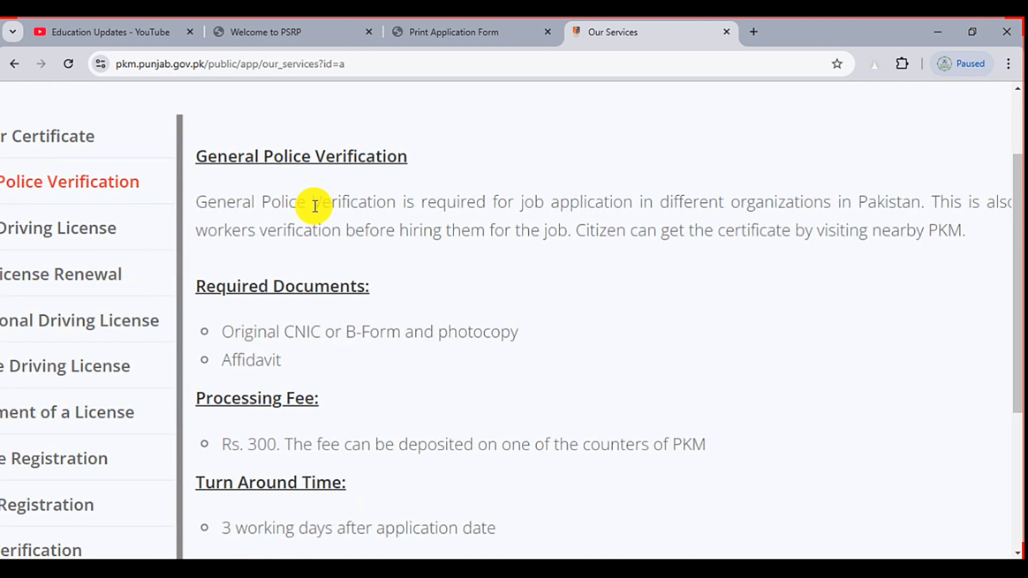
key(ctrl+minus)
key(ctrl+minus)
key(ctrl+minus)
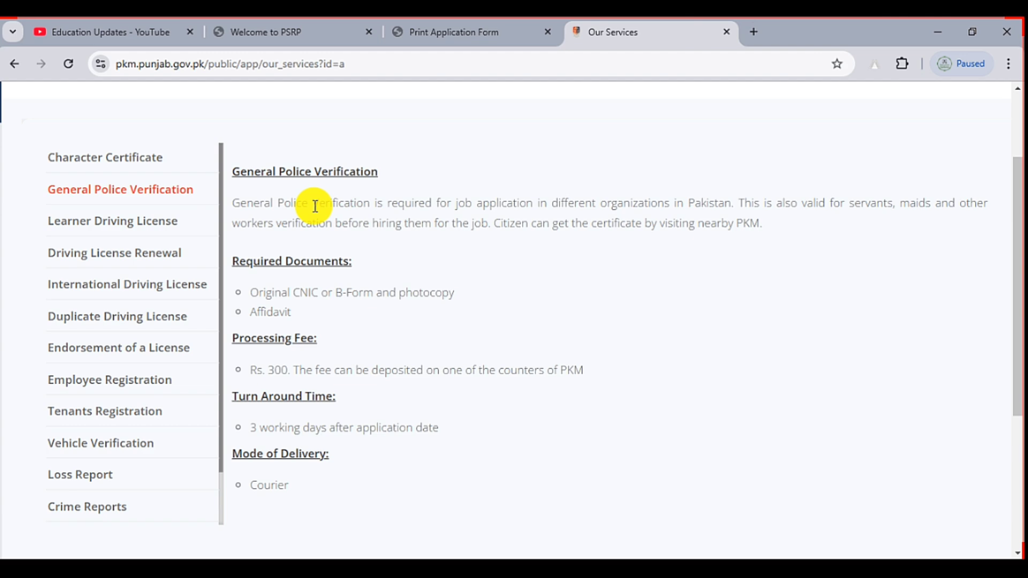
Step: Return to the PSRP Print Application Form tab
scroll(252, 504, up, 5)
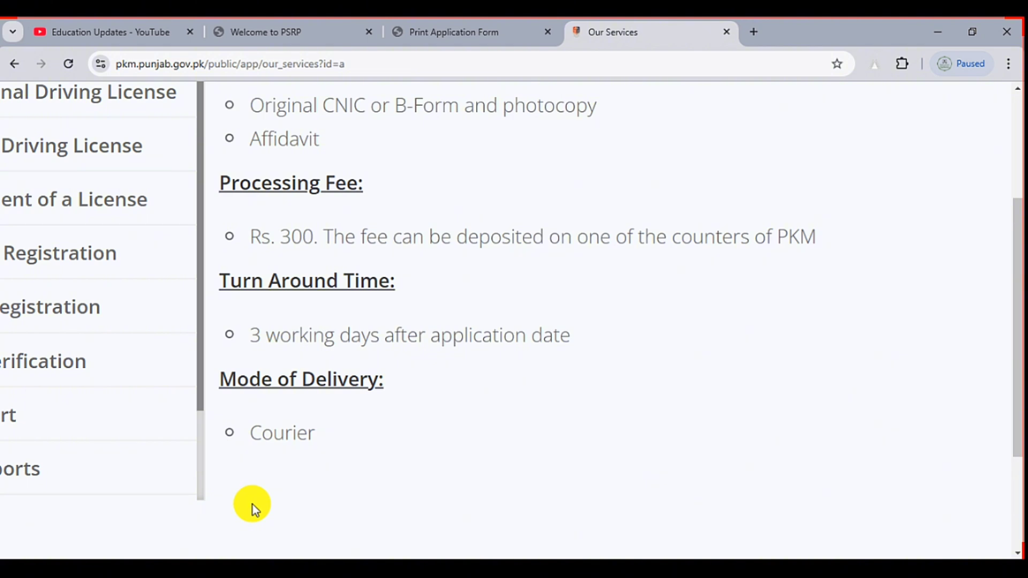
scroll(252, 504, down, 5)
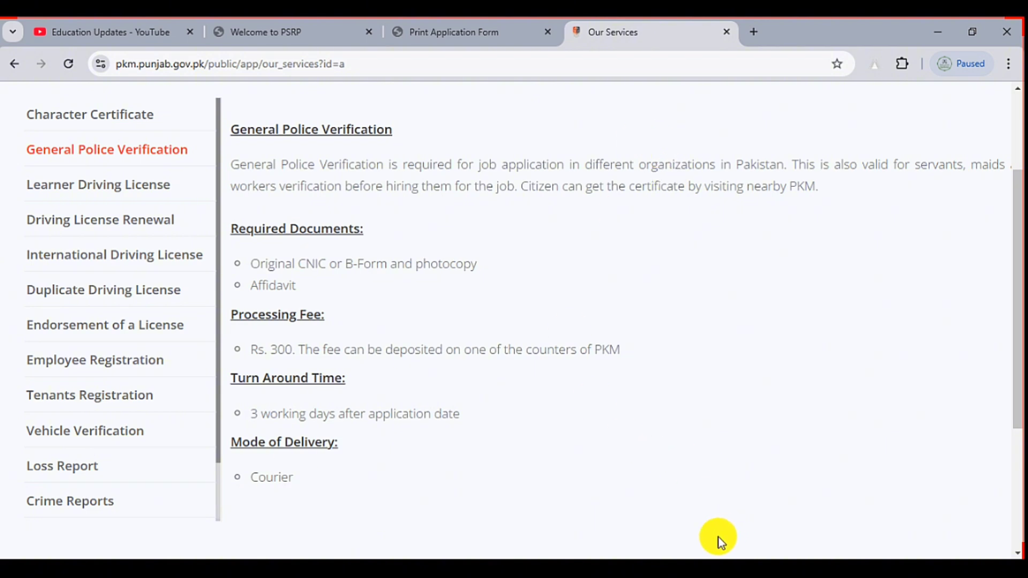
key(ctrl+shift+Tab)
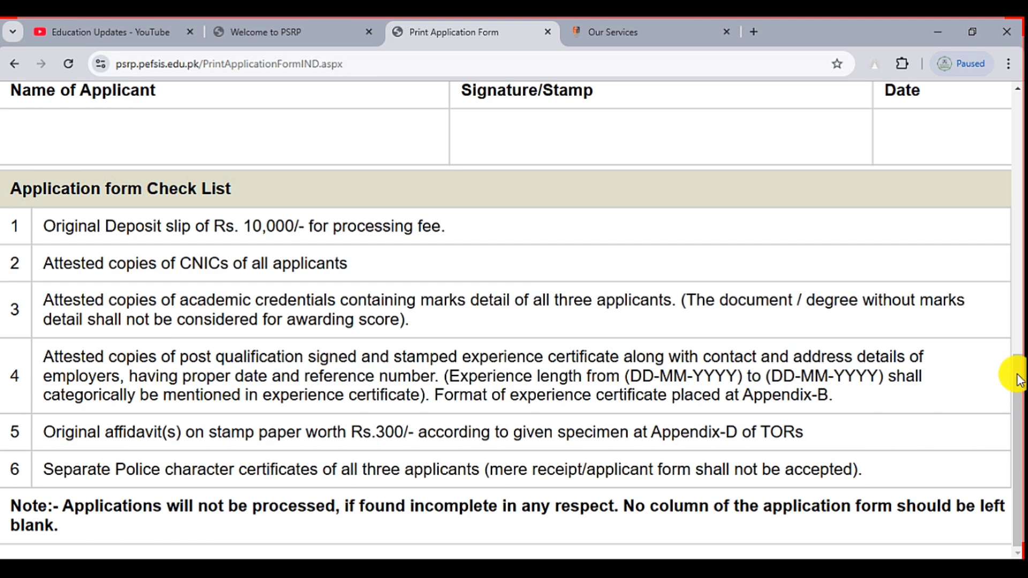
Step: Box the Director PSRP, Punjab Education Foundation, 52-L Gulberg III, Lahore address on TOR page 16
drag(1010, 375, 1012, 395)
key(ctrl+shift+Tab)
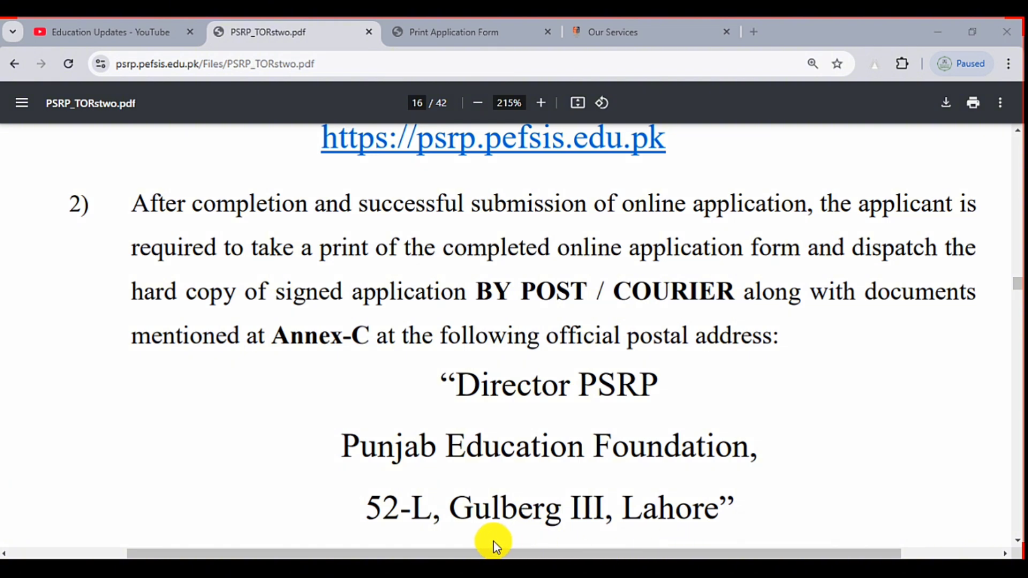
mouse_move(318, 355)
mouse_down()
mouse_move(736, 562)
mouse_move(773, 542)
mouse_up()
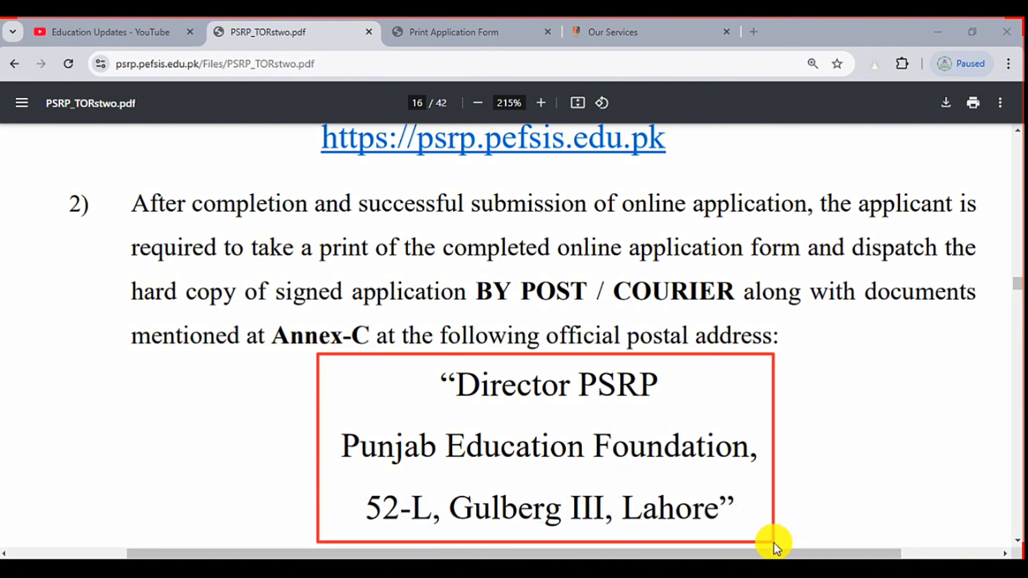